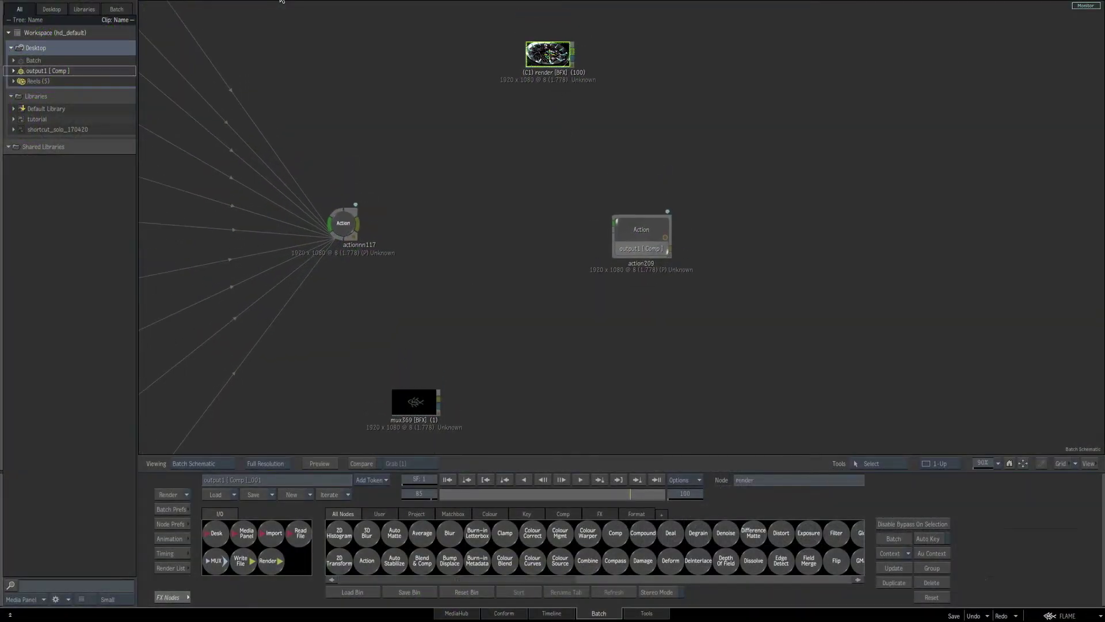
View the render clip's result, centring the watch dial in view, and save the workspace.
{"action": "key", "text": "F4"}
{"action": "left_click", "coordinate": [978, 465]}
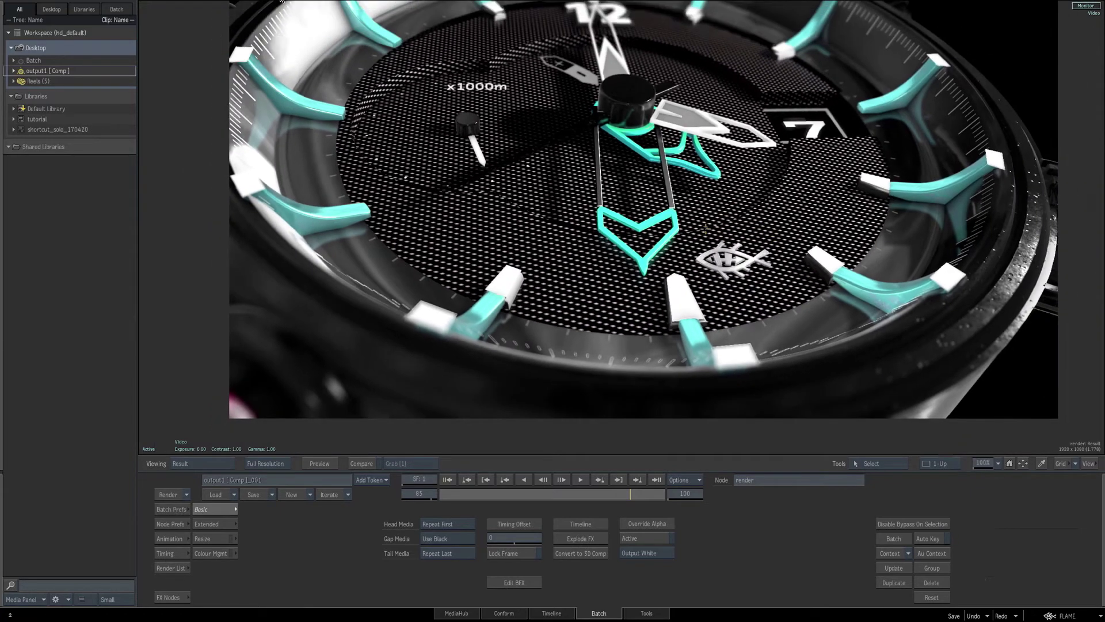
{"action": "left_click_drag", "start_coordinate": [734, 197], "coordinate": [737, 224]}
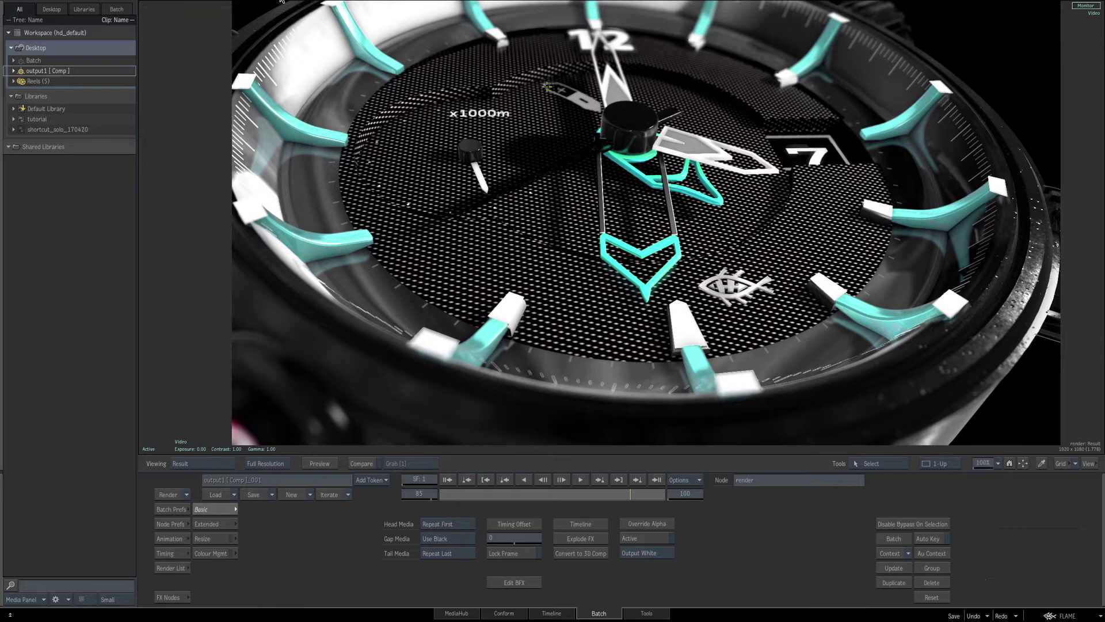
{"action": "key", "text": "ctrl+s"}
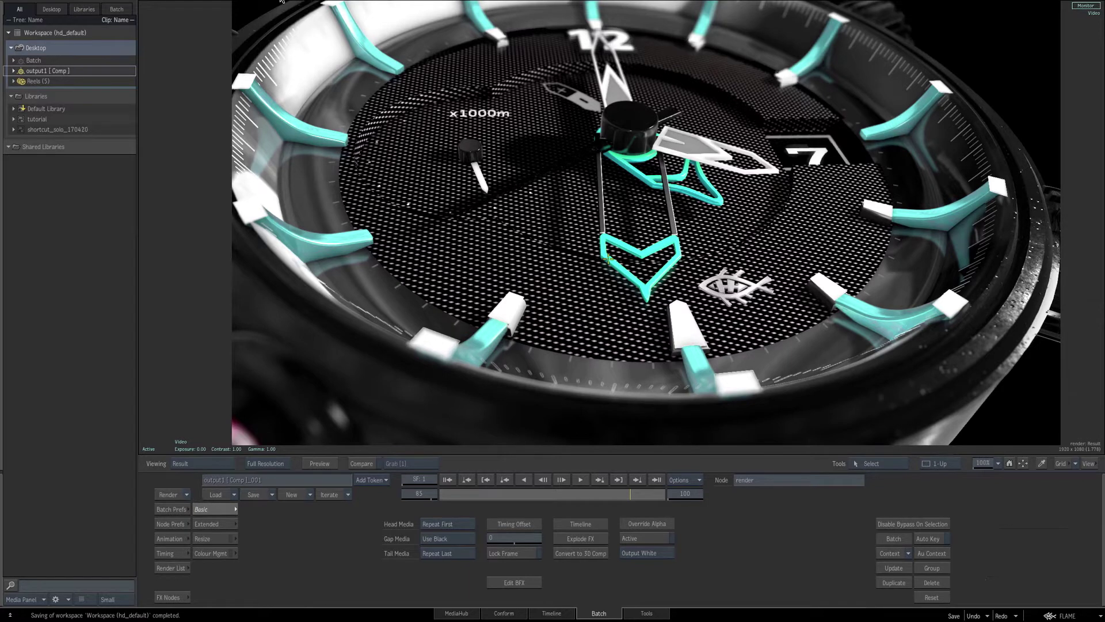
{"action": "key", "text": "Escape"}
Reposition the mux369 and icons_372 clips in the batch schematic.
{"action": "left_click_drag", "start_coordinate": [612, 340], "coordinate": [653, 204]}
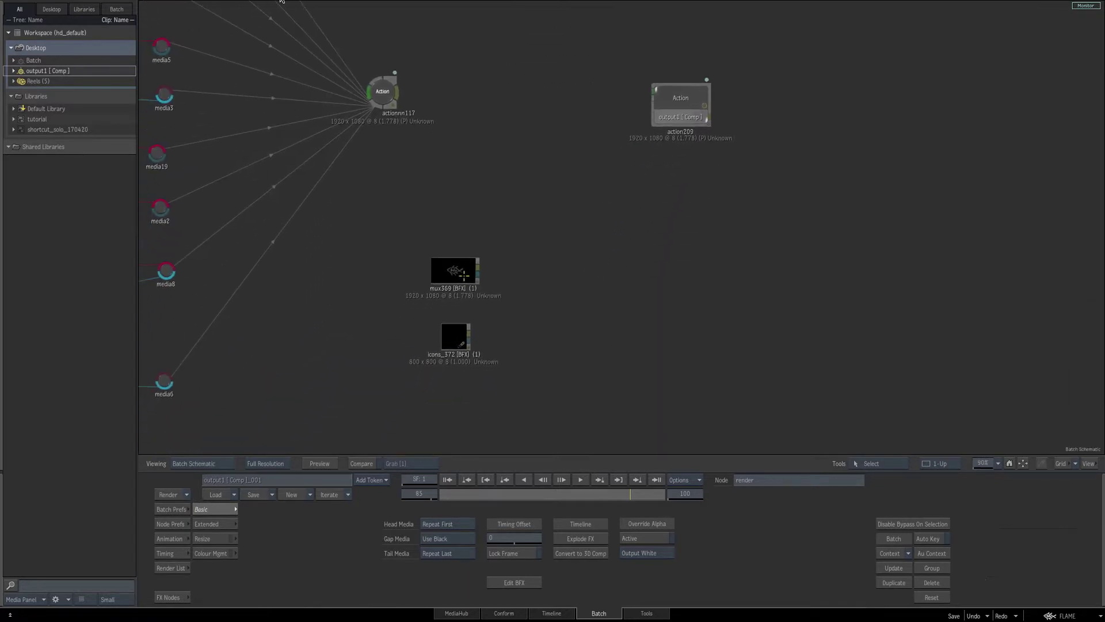
{"action": "left_click_drag", "start_coordinate": [464, 276], "coordinate": [480, 263]}
{"action": "left_click_drag", "start_coordinate": [455, 345], "coordinate": [466, 340]}
Examine the fish logo in the mux369 clip and the plus/minus icon in the icons_372 clip.
{"action": "left_click", "coordinate": [475, 253]}
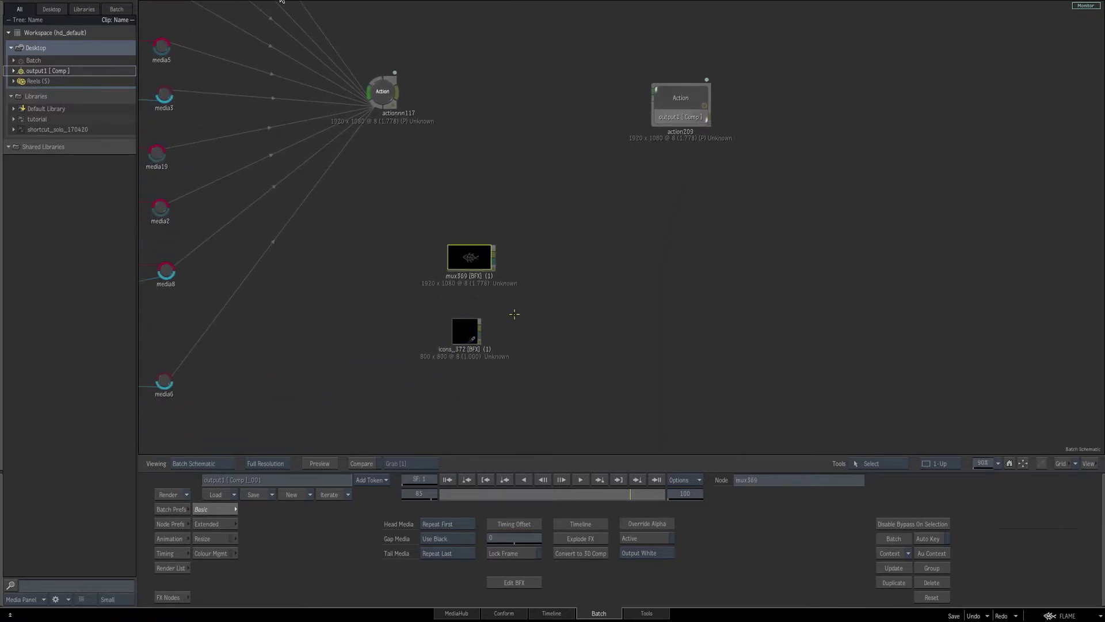
{"action": "key", "text": "grave"}
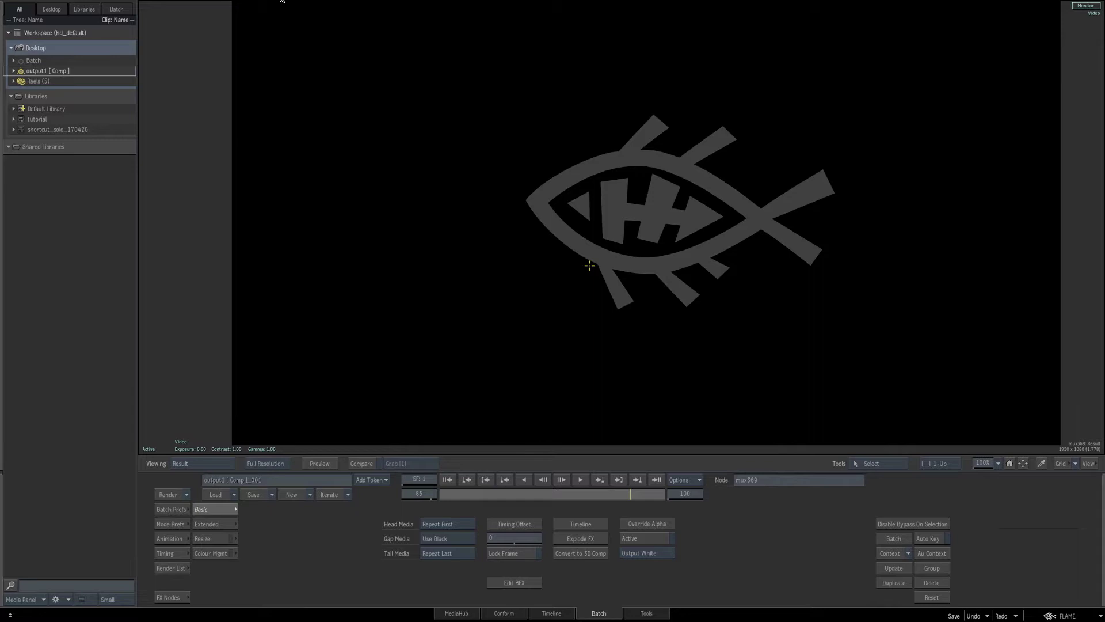
{"action": "key", "text": "grave"}
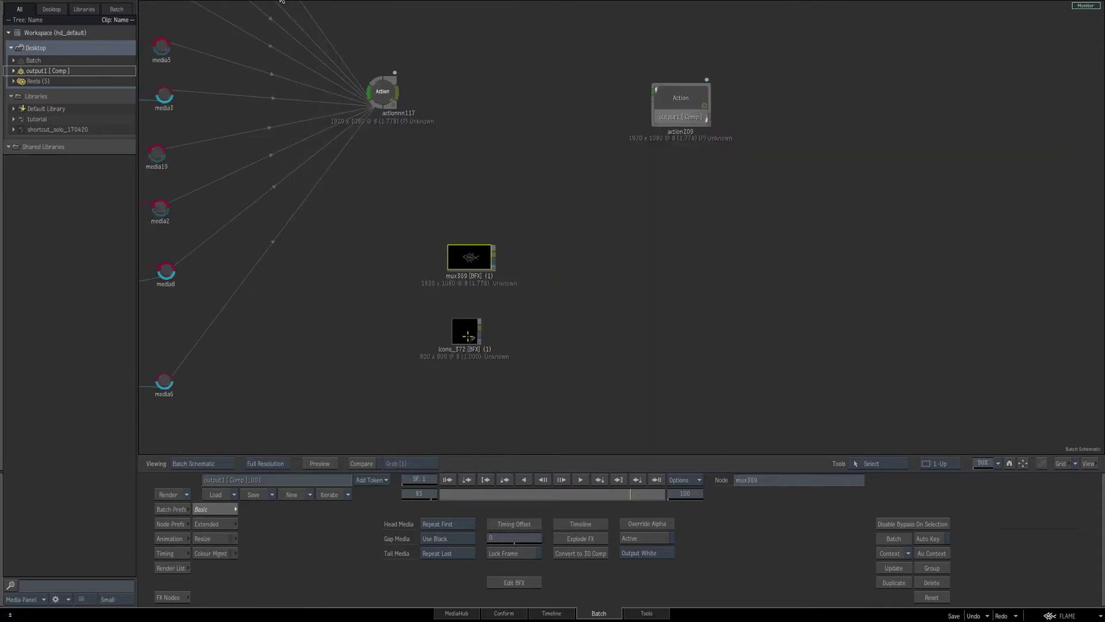
{"action": "left_click", "coordinate": [463, 333]}
{"action": "key", "text": "grave"}
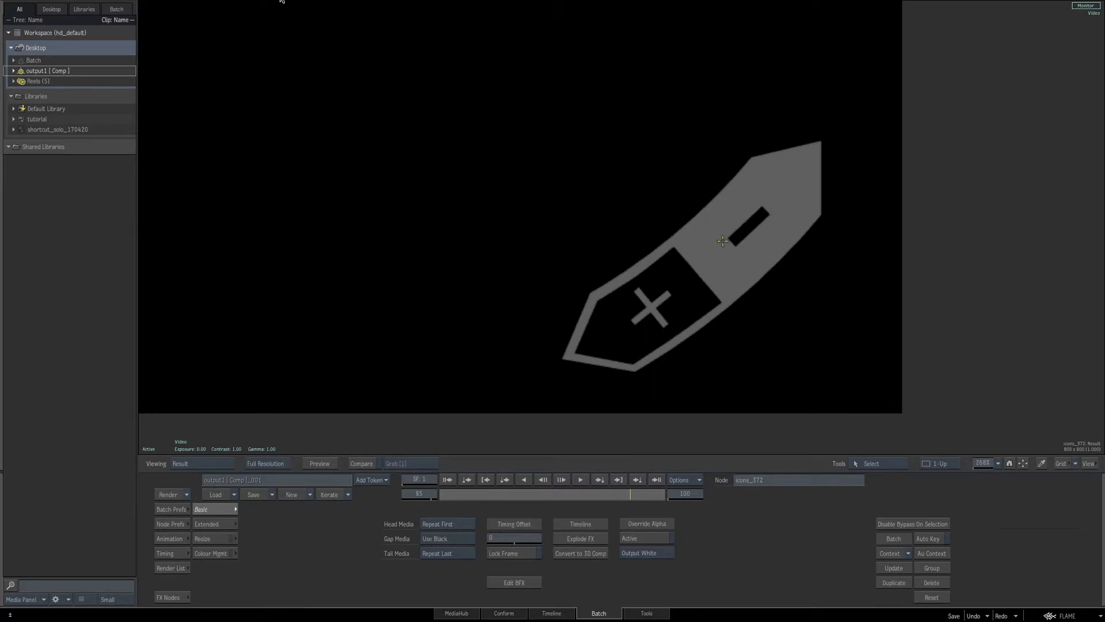
{"action": "key", "text": "grave"}
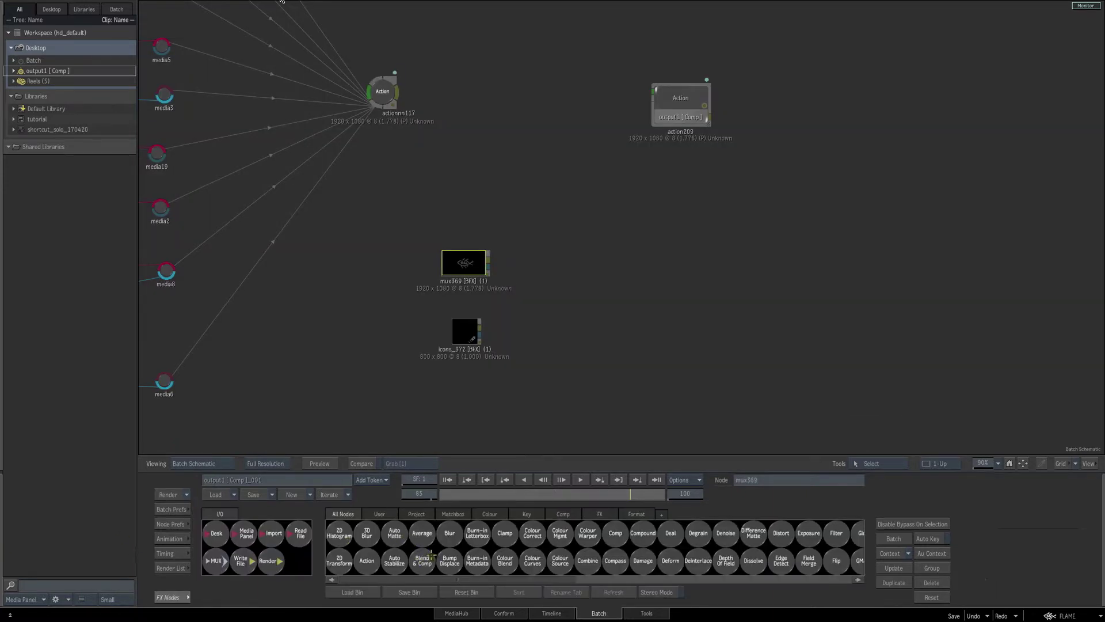
Add an Action node fed by the mux369 clip and place a 3D Shape in it.
{"action": "left_click_drag", "start_coordinate": [367, 560], "coordinate": [543, 269]}
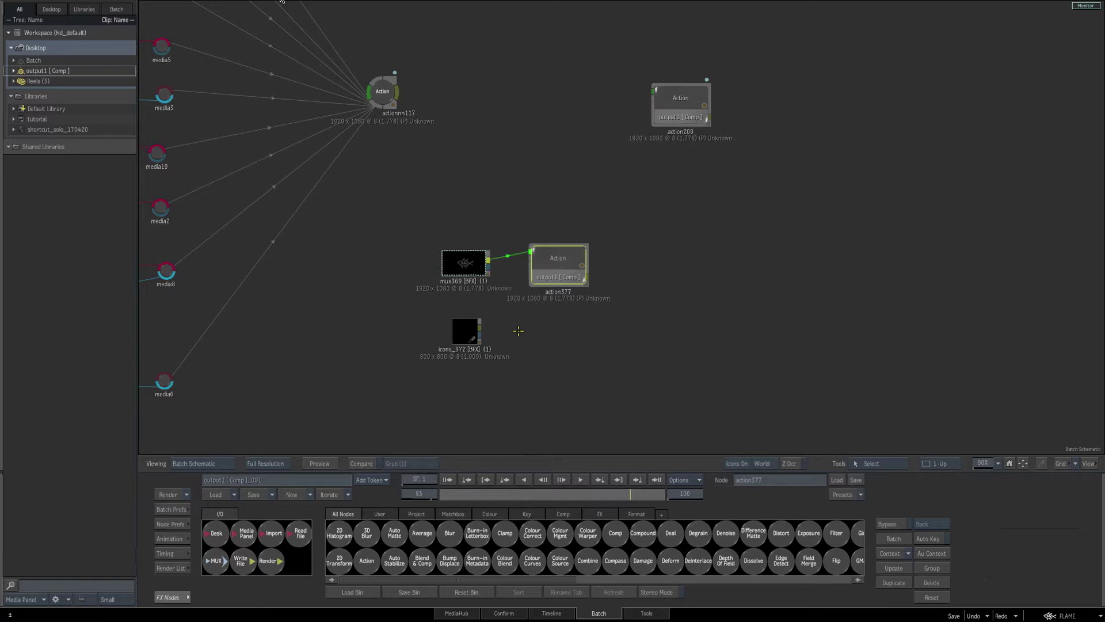
{"action": "key", "text": "F4"}
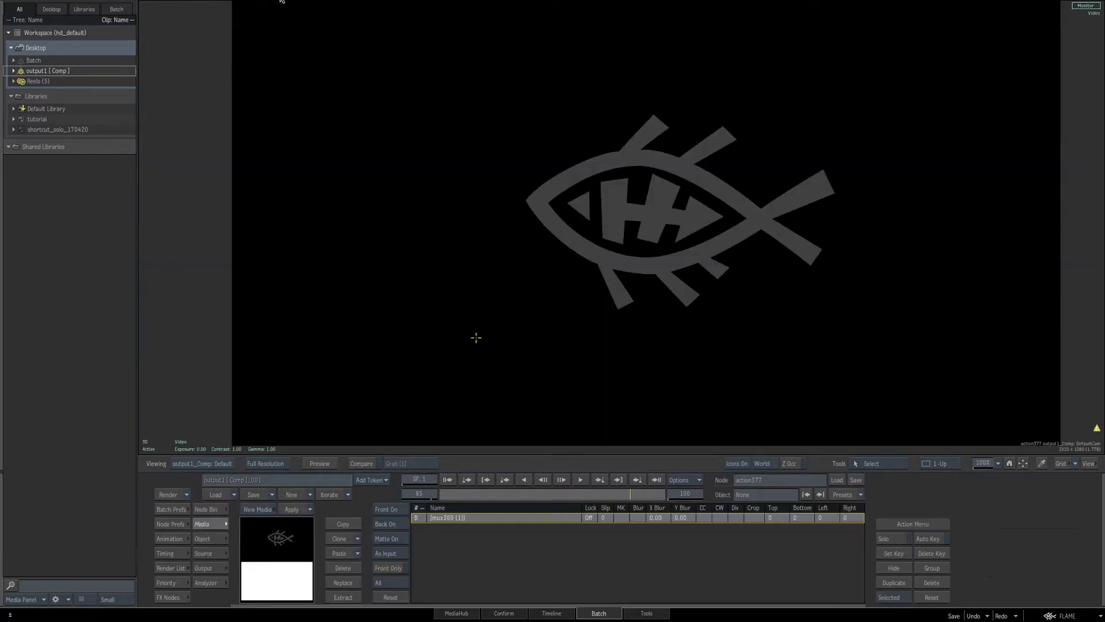
{"action": "left_click", "coordinate": [207, 510]}
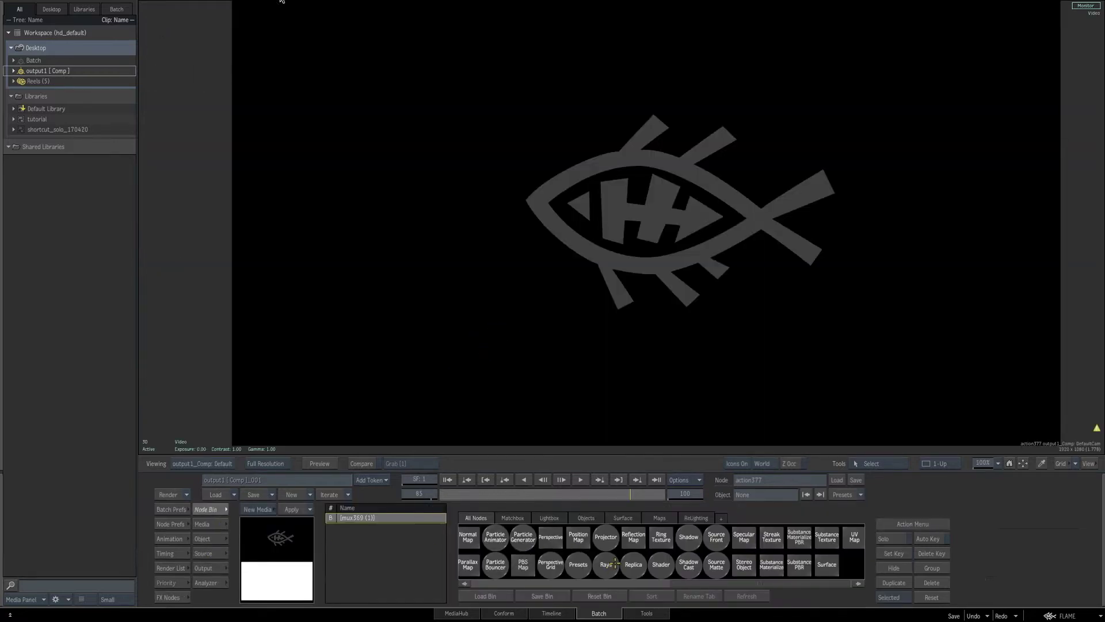
{"action": "key", "text": "3"}
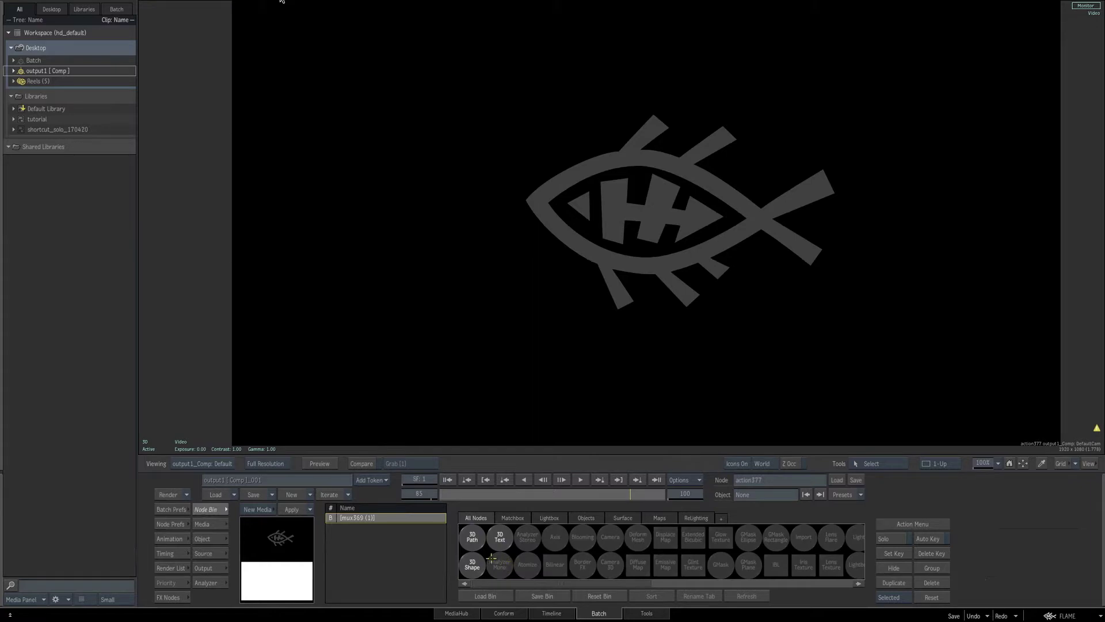
{"action": "left_click_drag", "start_coordinate": [473, 565], "coordinate": [636, 236]}
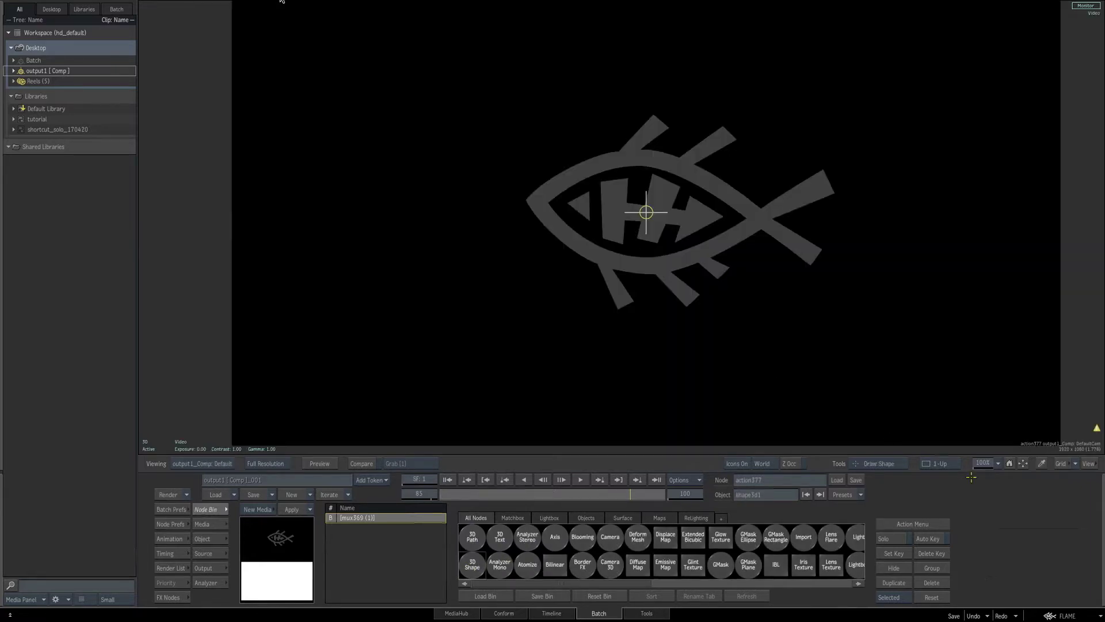
Start the shape's spline at the fish's nose, curve it along the upper edge to the first fin, and show its vertex settings.
{"action": "left_click_drag", "start_coordinate": [983, 463], "coordinate": [1035, 429]}
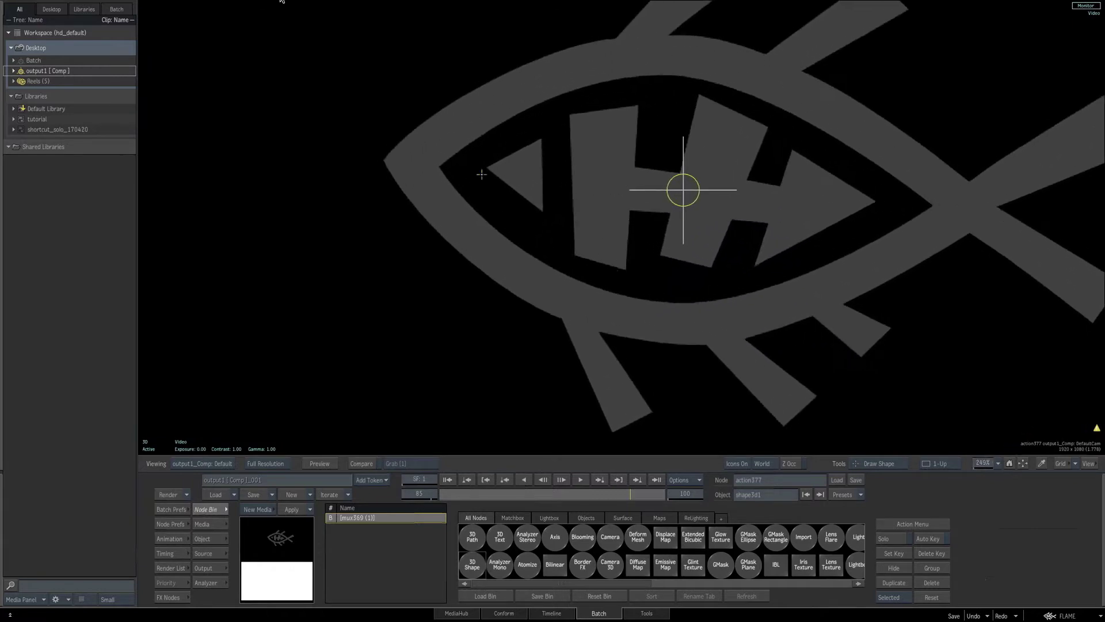
{"action": "left_click", "coordinate": [385, 159]}
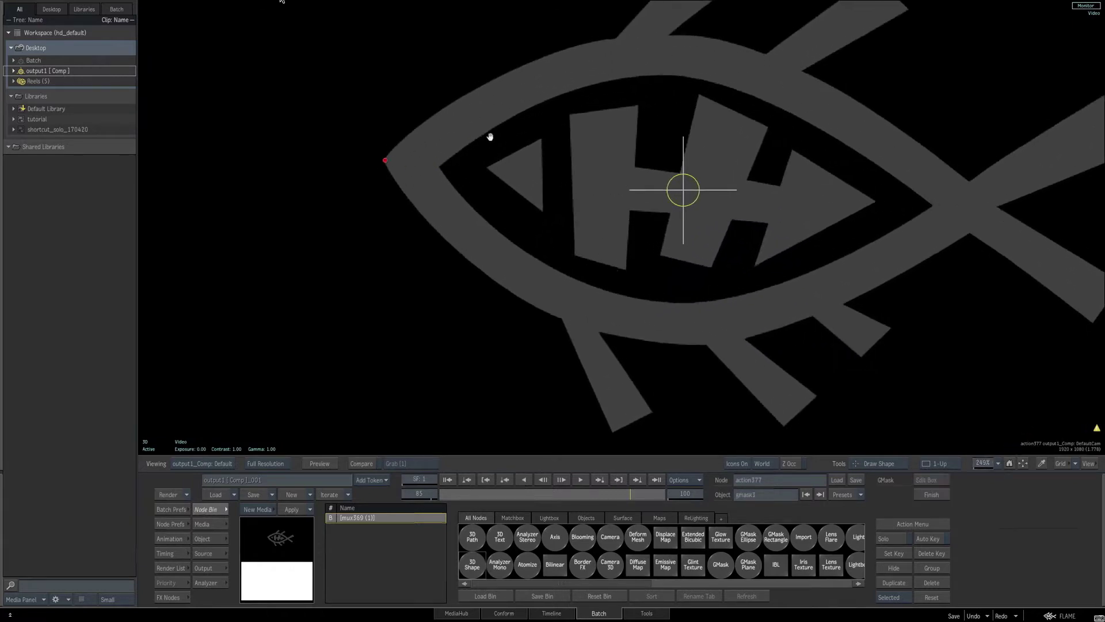
{"action": "left_click_drag", "start_coordinate": [567, 171], "coordinate": [624, 143]}
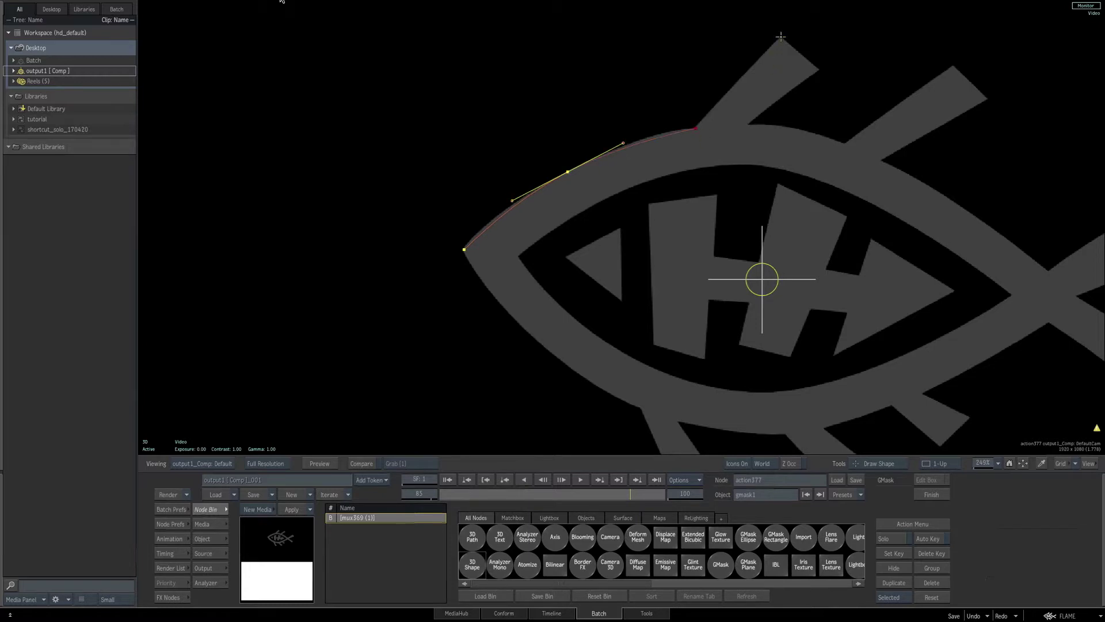
{"action": "left_click", "coordinate": [220, 534]}
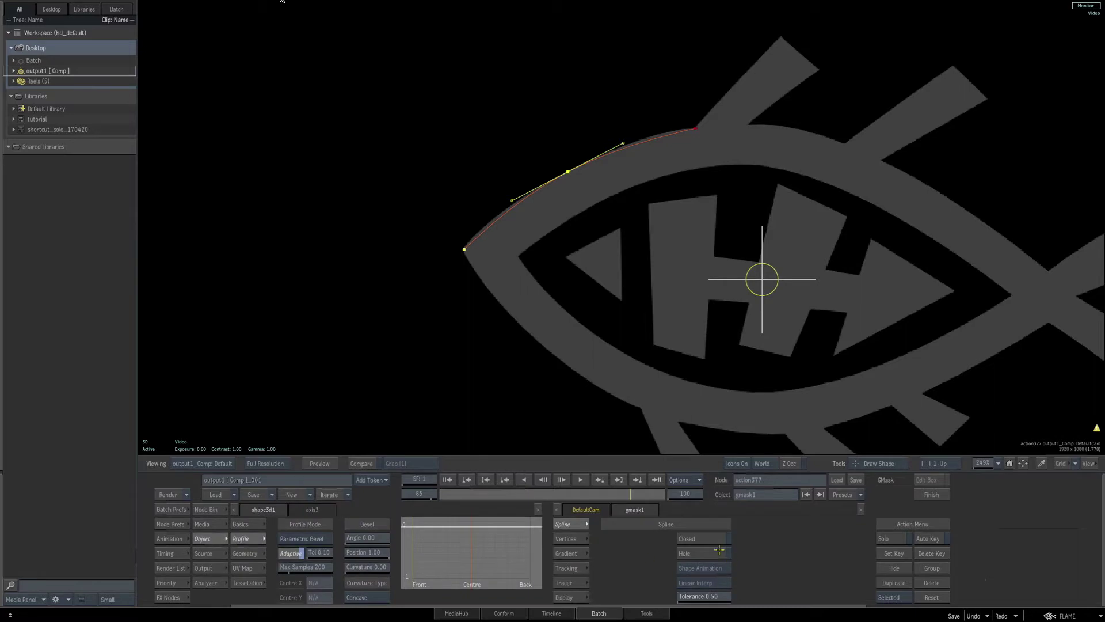
{"action": "left_click", "coordinate": [578, 539]}
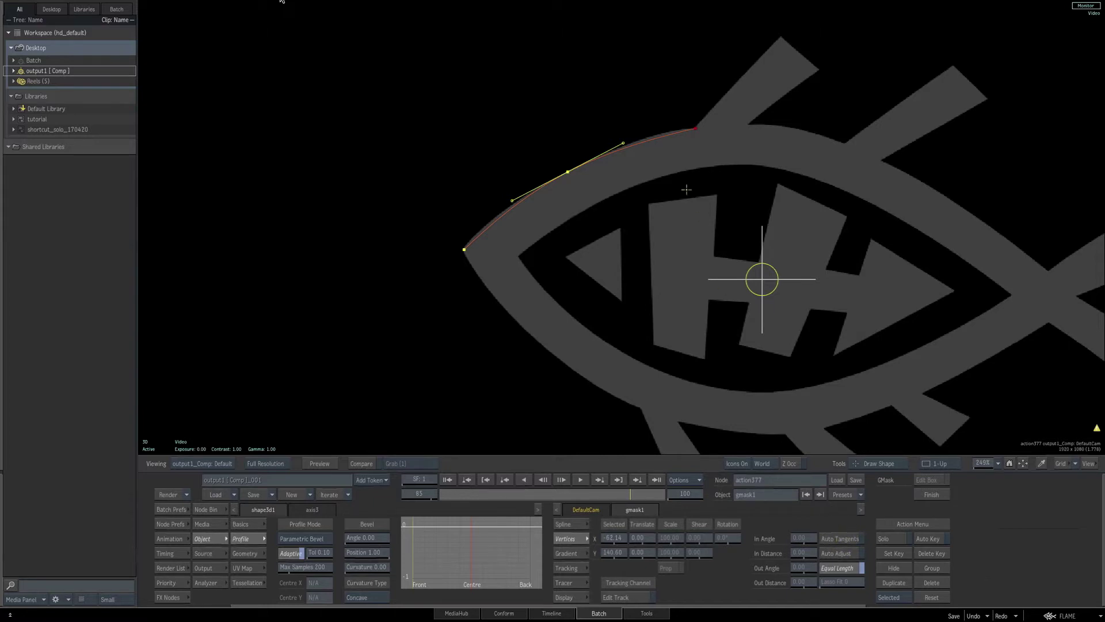
Trace the two upper fins with spline points and add a curved point on the back edge towards the tail.
{"action": "left_click", "coordinate": [780, 38]}
{"action": "left_click", "coordinate": [816, 70]}
{"action": "left_click", "coordinate": [752, 123]}
{"action": "left_click", "coordinate": [800, 130]}
{"action": "left_click_drag", "start_coordinate": [806, 129], "coordinate": [822, 133]}
{"action": "left_click", "coordinate": [845, 142]}
{"action": "left_click", "coordinate": [953, 64]}
{"action": "left_click", "coordinate": [987, 99]}
{"action": "left_click", "coordinate": [882, 158]}
{"action": "left_click_drag", "start_coordinate": [770, 190], "coordinate": [794, 203]}
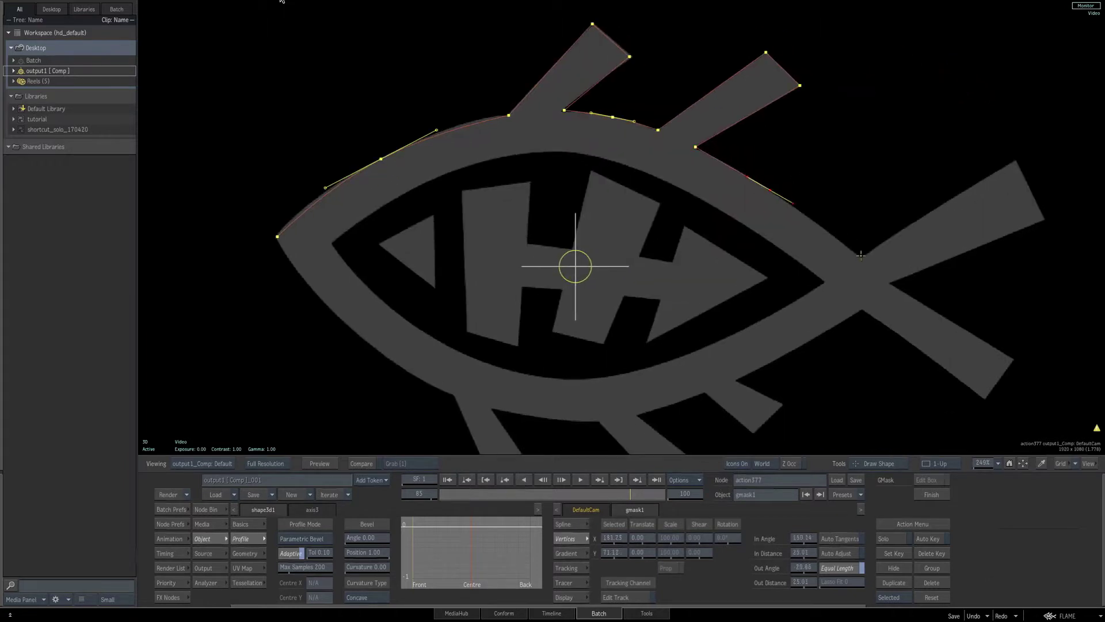
Trace the upper and lower tail fins with corner points.
{"action": "left_click", "coordinate": [861, 256]}
{"action": "left_click", "coordinate": [1015, 161]}
{"action": "left_click", "coordinate": [1043, 219]}
{"action": "left_click", "coordinate": [891, 283]}
{"action": "left_click", "coordinate": [1014, 359]}
{"action": "left_click", "coordinate": [985, 398]}
{"action": "left_click", "coordinate": [862, 310]}
Trace the curved belly edge forward from the tail around the small rear fin and the middle lower fin.
{"action": "left_click_drag", "start_coordinate": [802, 345], "coordinate": [780, 357]}
{"action": "left_click", "coordinate": [737, 380]}
{"action": "left_click", "coordinate": [781, 404]}
{"action": "left_click", "coordinate": [754, 431]}
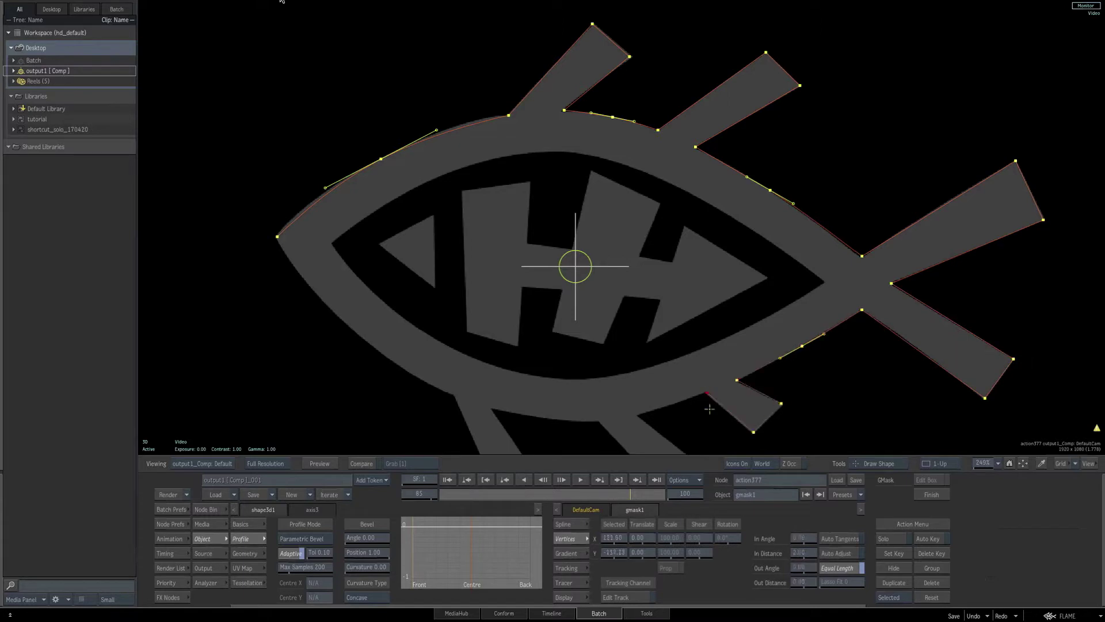
{"action": "left_click", "coordinate": [707, 392]}
{"action": "left_click_drag", "start_coordinate": [706, 393], "coordinate": [780, 263]}
{"action": "left_click_drag", "start_coordinate": [747, 273], "coordinate": [710, 284]}
{"action": "left_click", "coordinate": [672, 293]}
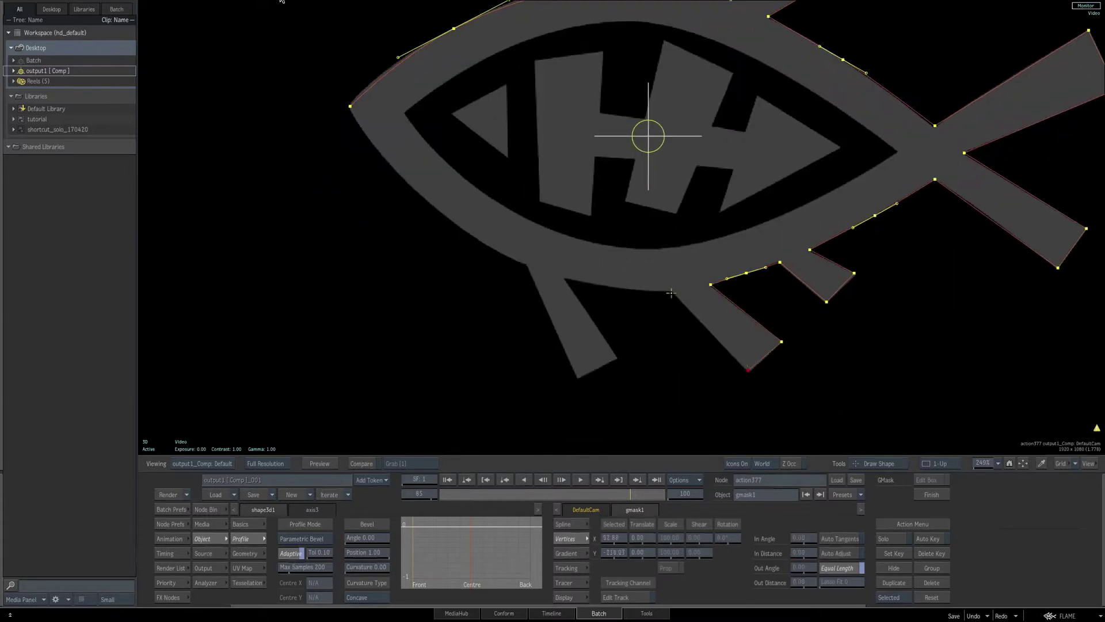
Trace the belly curve and front lower fin, and curve the spline back to the nose to close the outline.
{"action": "left_click_drag", "start_coordinate": [684, 318], "coordinate": [665, 316]}
{"action": "left_click", "coordinate": [629, 309]}
{"action": "left_click", "coordinate": [680, 390]}
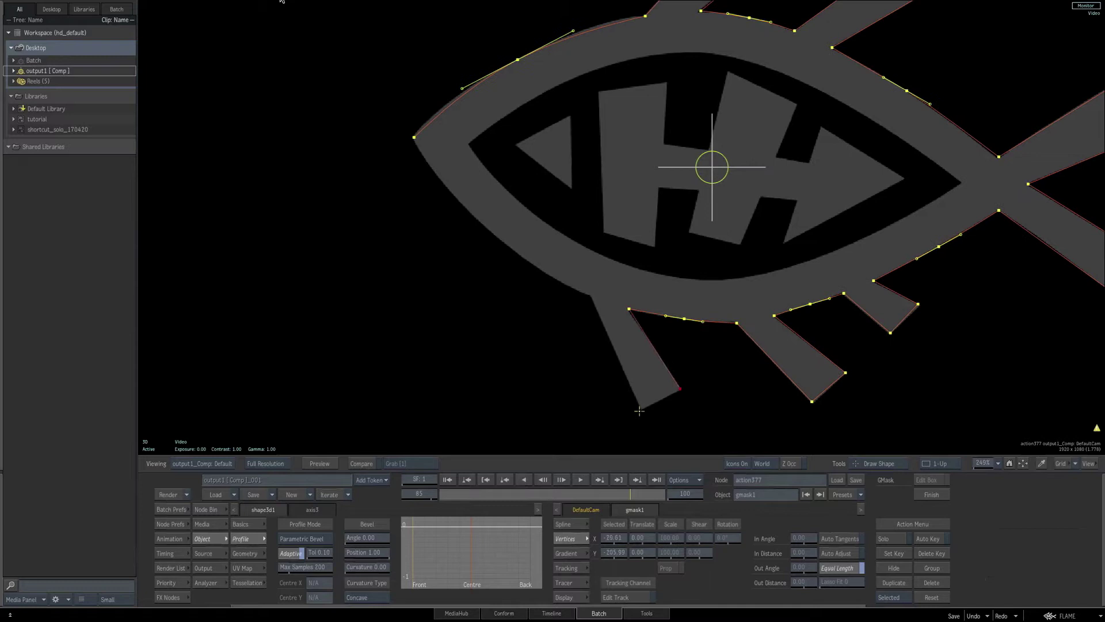
{"action": "left_click", "coordinate": [642, 409]}
{"action": "left_click", "coordinate": [591, 296]}
{"action": "left_click_drag", "start_coordinate": [495, 236], "coordinate": [460, 203]}
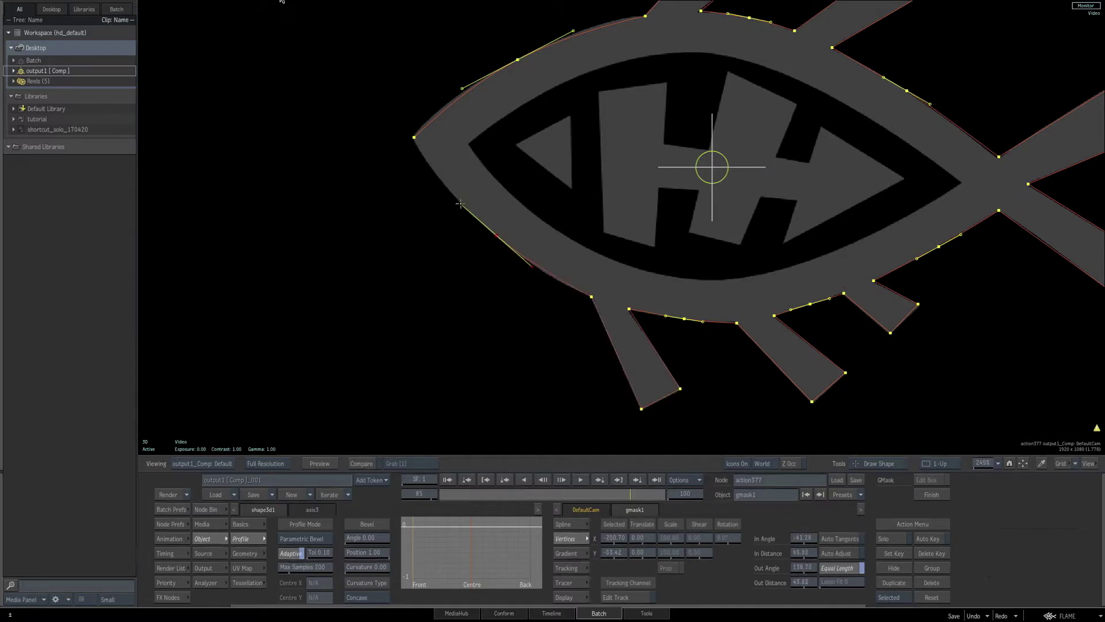
{"action": "left_click", "coordinate": [414, 137]}
Set the 3D shape's transparency to 66% so the logo underneath can be seen.
{"action": "left_click", "coordinate": [245, 553]}
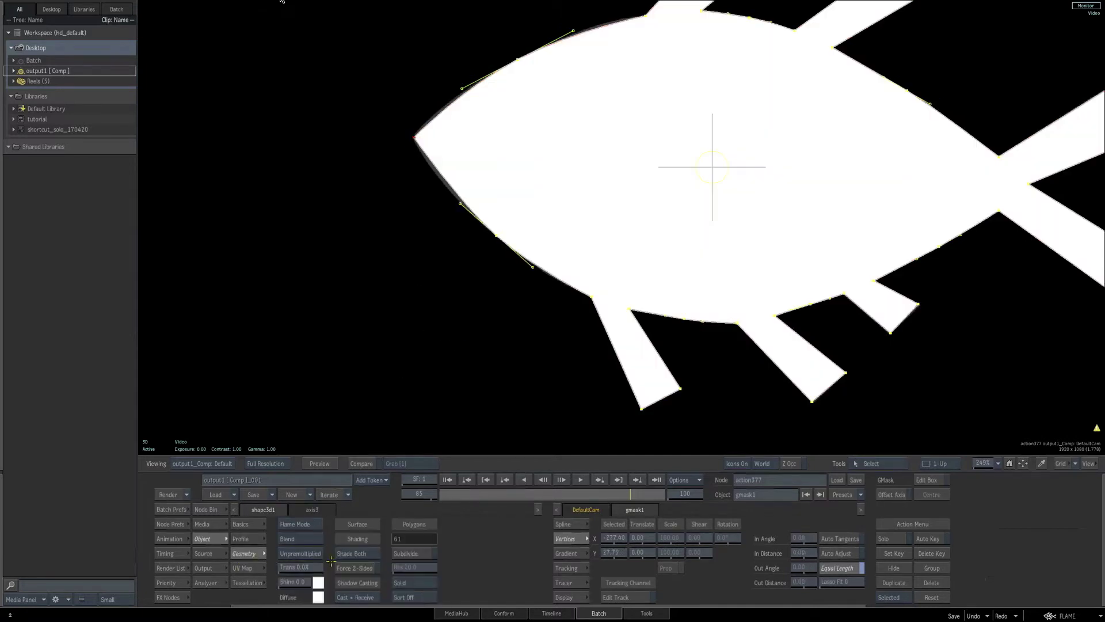
{"action": "left_click_drag", "start_coordinate": [299, 576], "coordinate": [331, 561]}
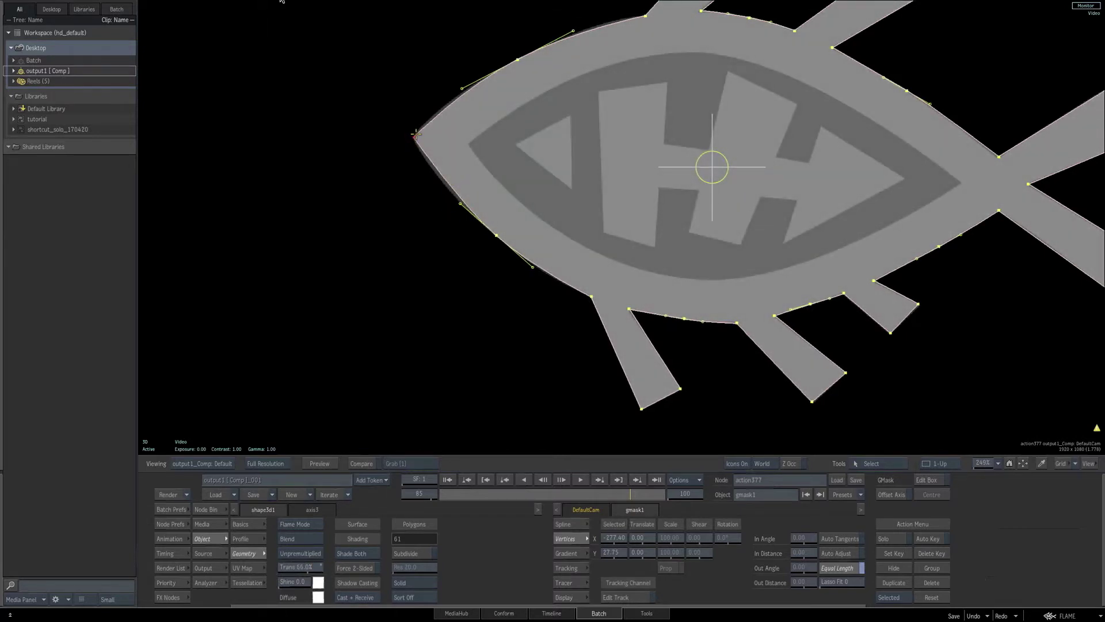
Break the tangents at the nose point and adjust their handles to fit the fish's pointed tip.
{"action": "key", "text": "b"}
{"action": "left_click_drag", "start_coordinate": [414, 138], "coordinate": [420, 187]}
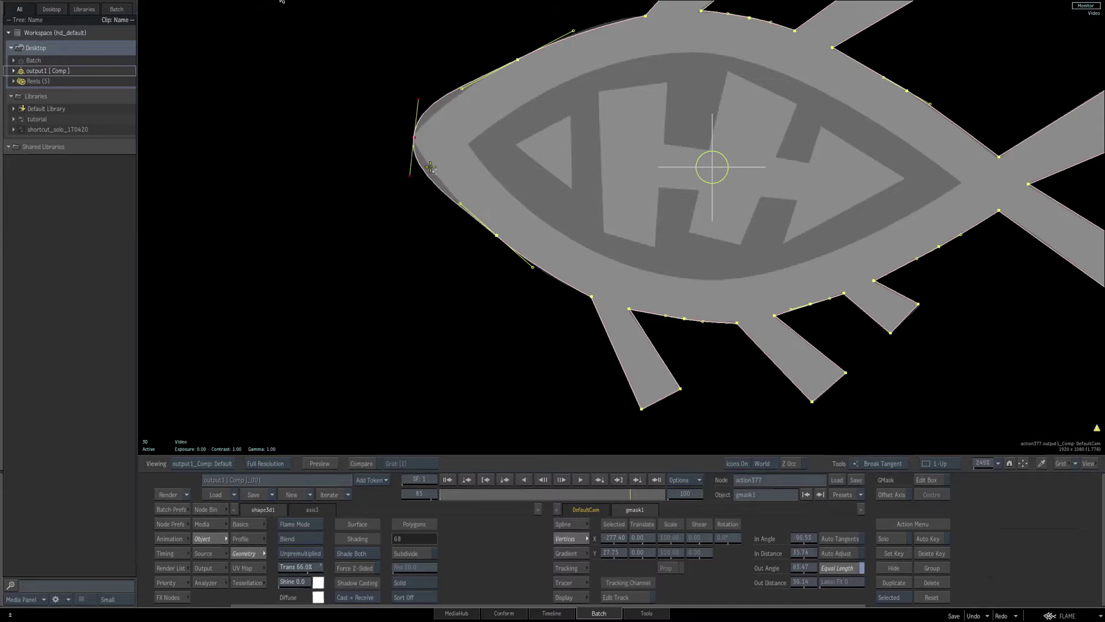
{"action": "left_click_drag", "start_coordinate": [419, 99], "coordinate": [448, 166]}
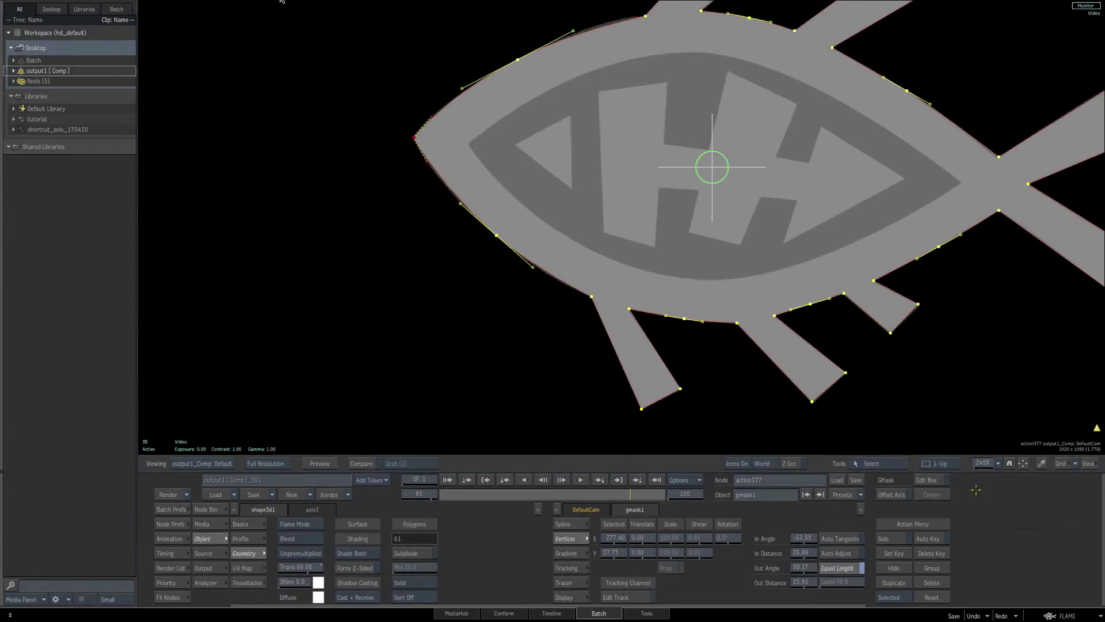
{"action": "left_click_drag", "start_coordinate": [444, 152], "coordinate": [525, 168]}
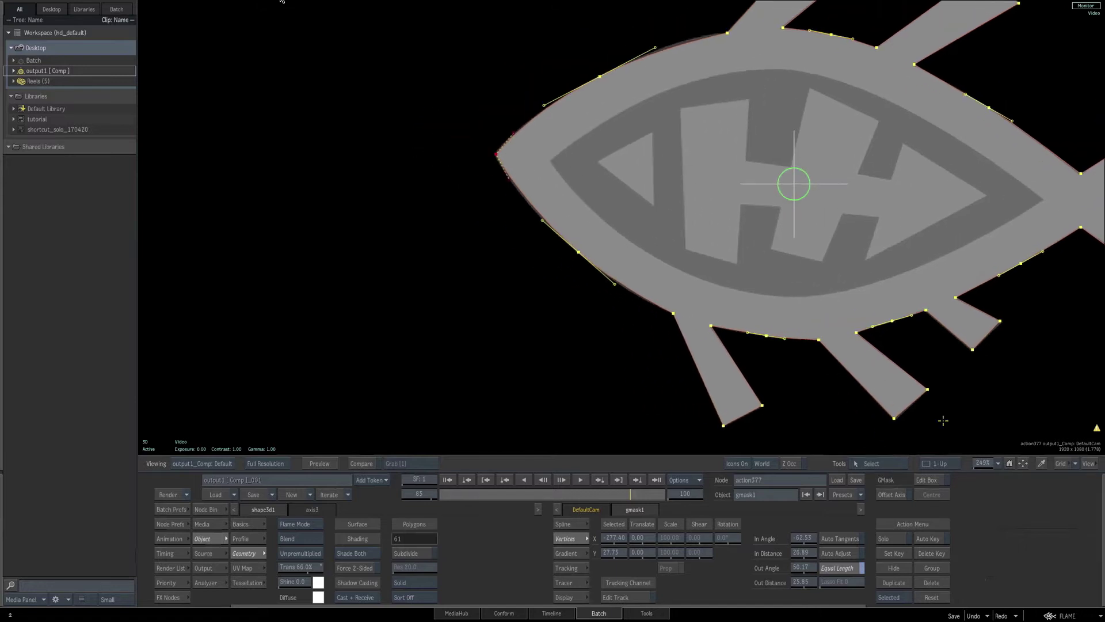
{"action": "left_click_drag", "start_coordinate": [983, 463], "coordinate": [1037, 463]}
{"action": "left_click_drag", "start_coordinate": [481, 121], "coordinate": [510, 137]}
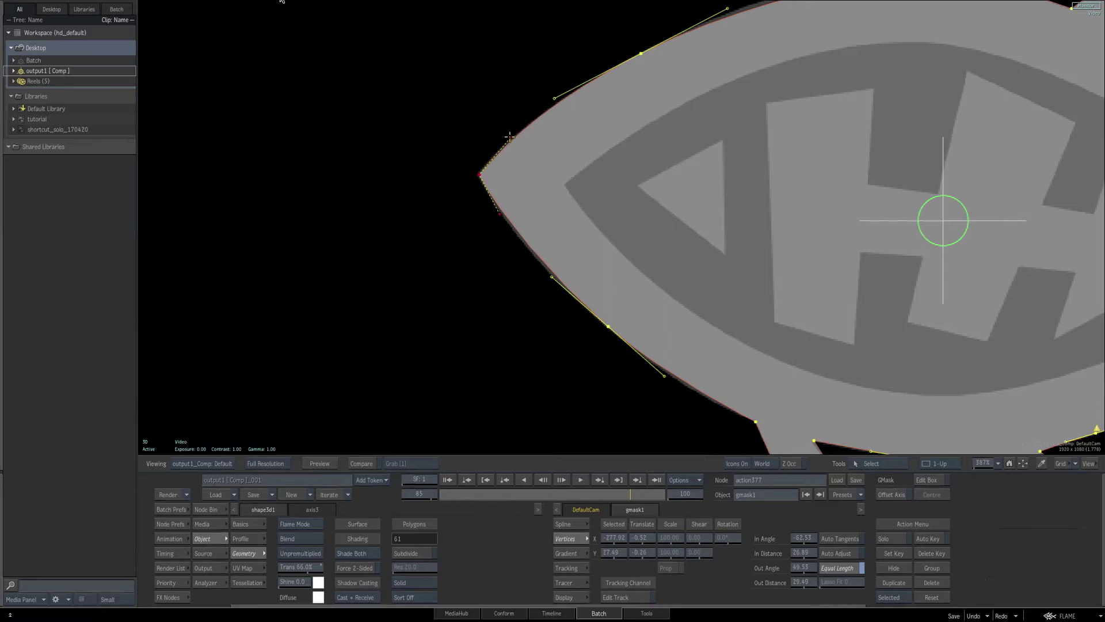
Fine-tune the curve handles on the upper front edge and the points of the upper fins to match the logo.
{"action": "left_click_drag", "start_coordinate": [679, 84], "coordinate": [606, 190]}
{"action": "left_click_drag", "start_coordinate": [655, 113], "coordinate": [658, 105]}
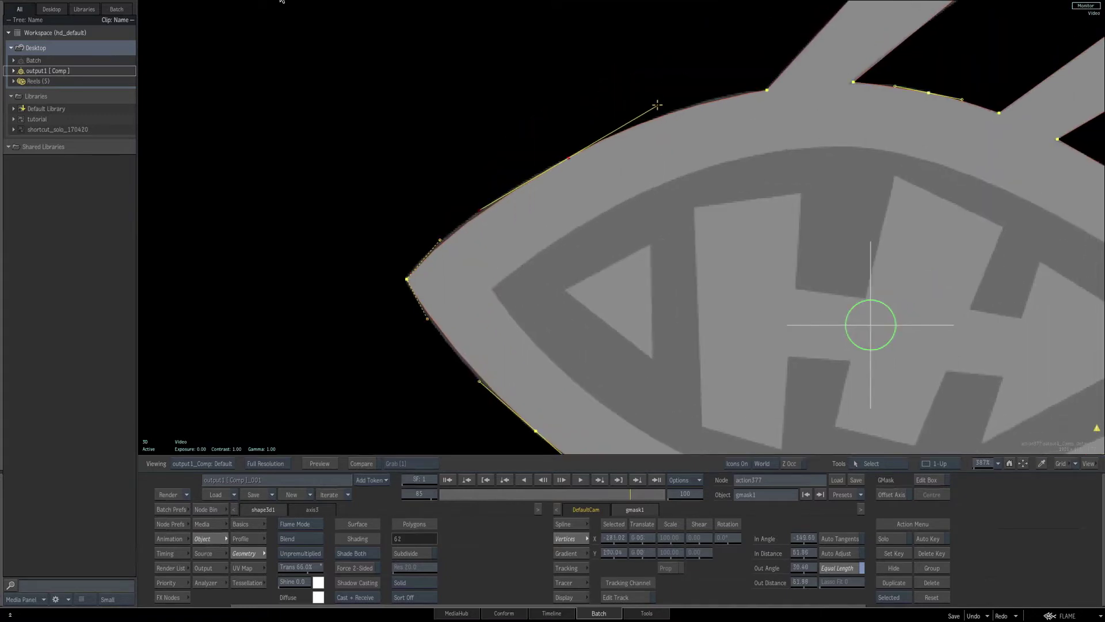
{"action": "left_click", "coordinate": [766, 90]}
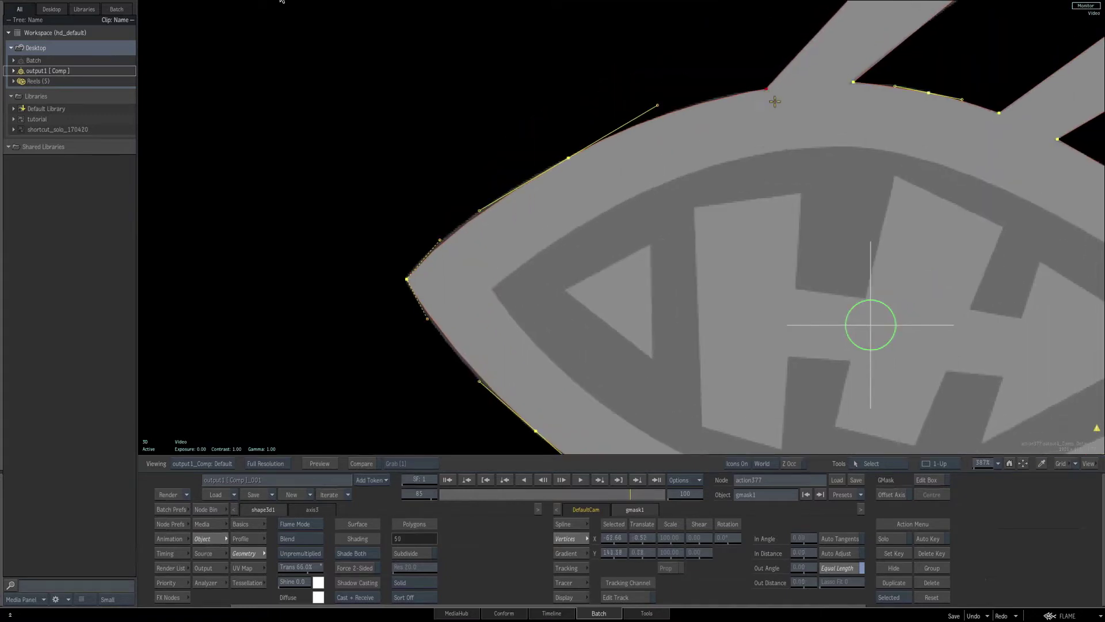
{"action": "left_click_drag", "start_coordinate": [775, 101], "coordinate": [594, 287]}
{"action": "left_click_drag", "start_coordinate": [719, 148], "coordinate": [718, 139]}
{"action": "left_click_drag", "start_coordinate": [769, 185], "coordinate": [737, 74]}
{"action": "left_click_drag", "start_coordinate": [641, 150], "coordinate": [638, 152]}
Fine-tune the outline point near the tail and the curve handles on the lower front edge.
{"action": "left_click_drag", "start_coordinate": [1021, 223], "coordinate": [799, 57]}
{"action": "left_click_drag", "start_coordinate": [819, 276], "coordinate": [531, 327]}
{"action": "left_click_drag", "start_coordinate": [822, 119], "coordinate": [817, 126]}
{"action": "left_click_drag", "start_coordinate": [426, 449], "coordinate": [1093, 266]}
{"action": "left_click_drag", "start_coordinate": [532, 199], "coordinate": [587, 294]}
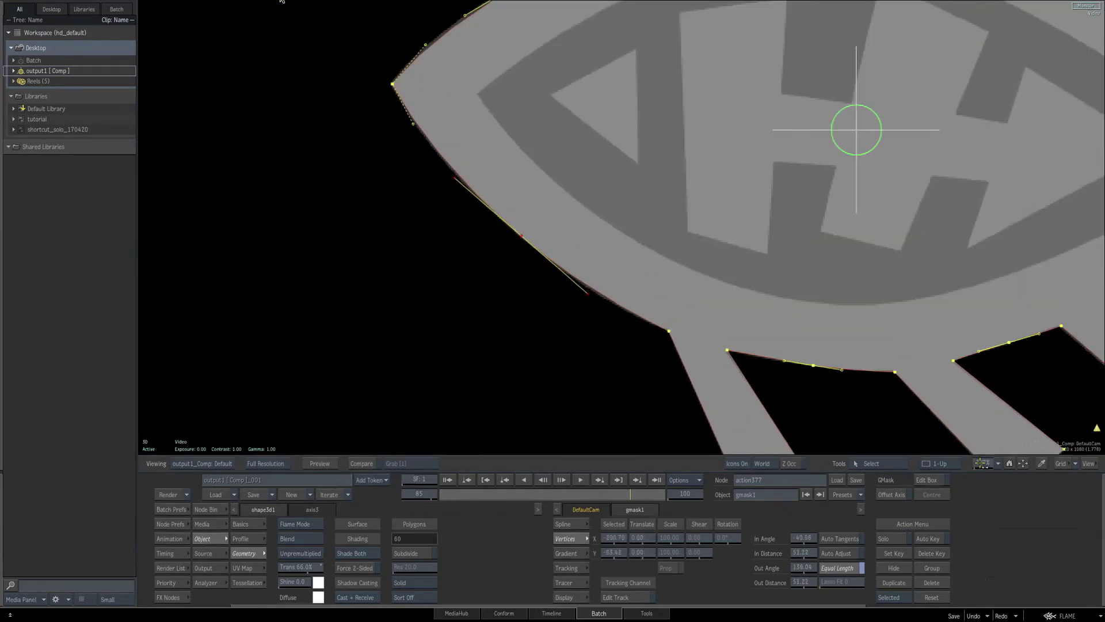
{"action": "left_click_drag", "start_coordinate": [982, 464], "coordinate": [977, 463]}
{"action": "left_click_drag", "start_coordinate": [971, 386], "coordinate": [937, 418]}
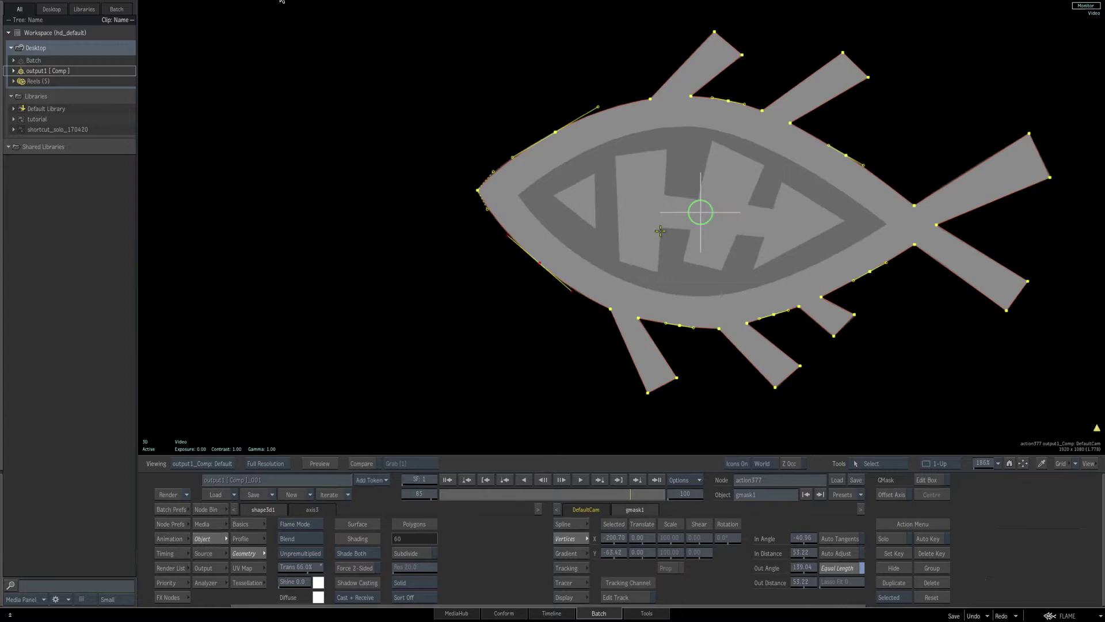
Move the first mask's nodes aside in the schematic and add a second GMask under the 3D Shape.
{"action": "key", "text": "F4"}
{"action": "left_click_drag", "start_coordinate": [634, 225], "coordinate": [599, 262]}
{"action": "left_click", "coordinate": [629, 233]}
{"action": "left_click", "coordinate": [213, 510]}
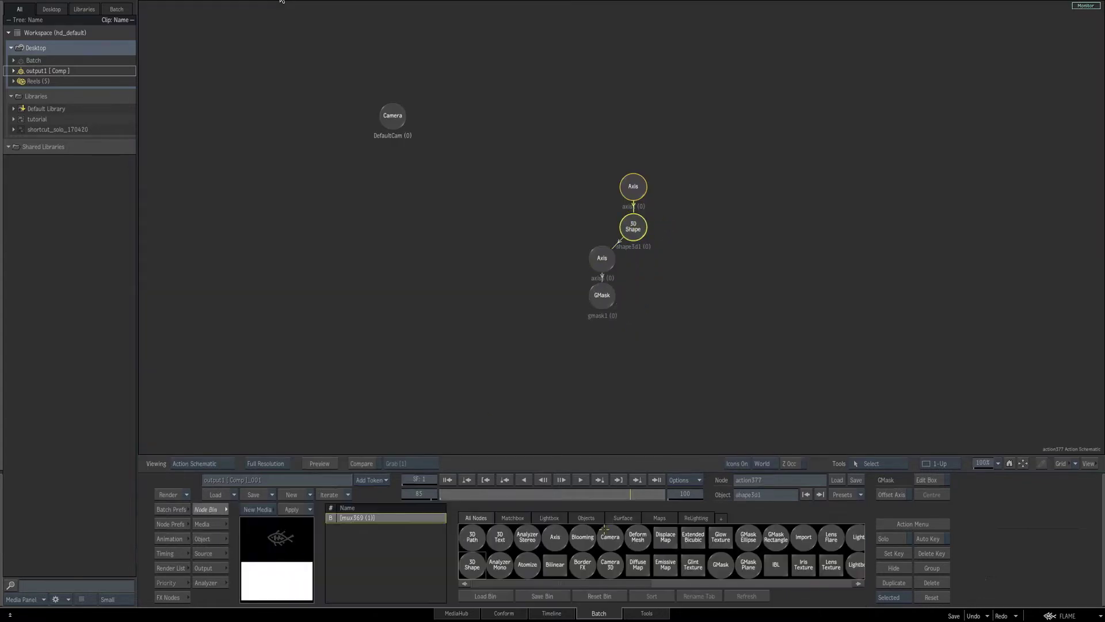
{"action": "scroll", "coordinate": [677, 554], "scroll_direction": "right", "scroll_amount": 1}
{"action": "left_click_drag", "start_coordinate": [691, 566], "coordinate": [655, 280]}
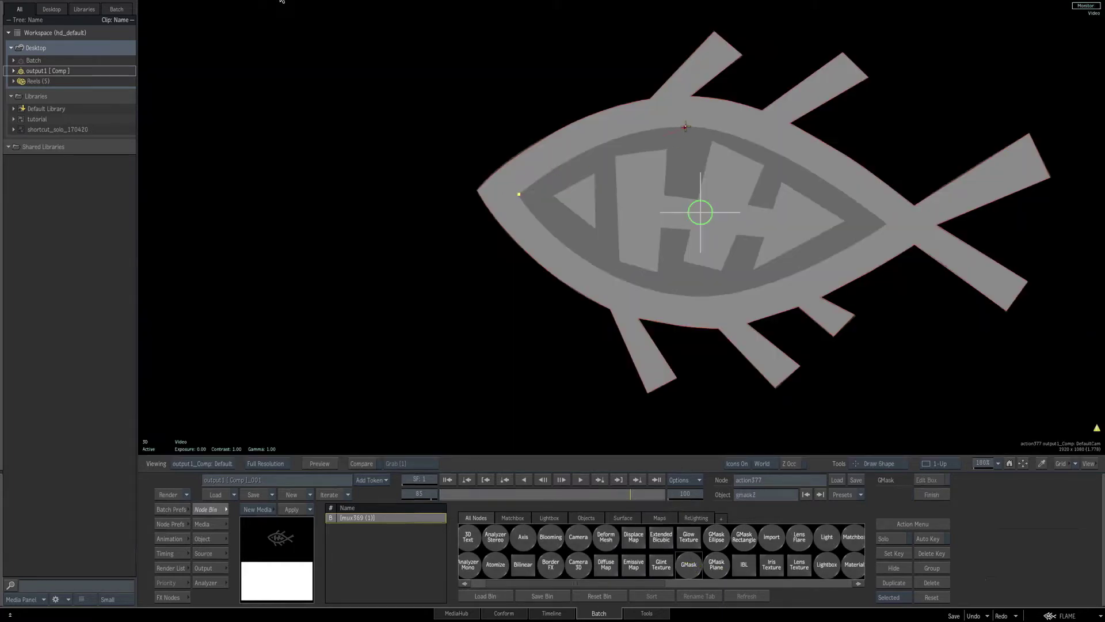
Trace the fish's inner eye-shaped outline with curved upper and lower points and refine their handles to match the logo.
{"action": "left_click_drag", "start_coordinate": [685, 126], "coordinate": [756, 134]}
{"action": "left_click_drag", "start_coordinate": [674, 295], "coordinate": [612, 280]}
{"action": "left_click", "coordinate": [520, 195]}
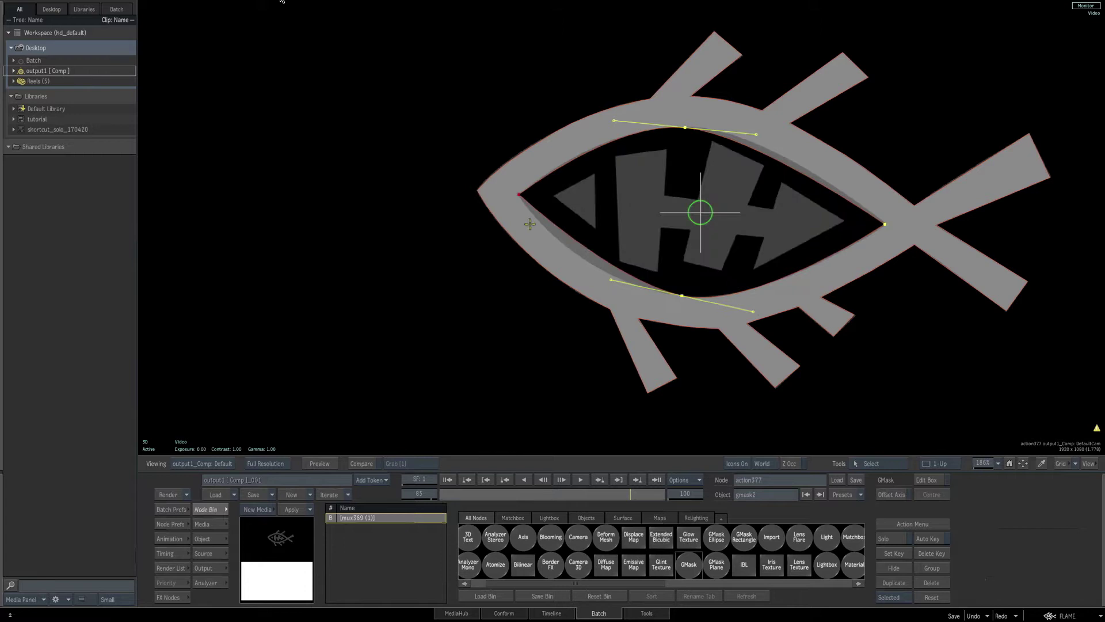
{"action": "left_click_drag", "start_coordinate": [753, 311], "coordinate": [777, 301]}
{"action": "left_click_drag", "start_coordinate": [757, 134], "coordinate": [771, 129]}
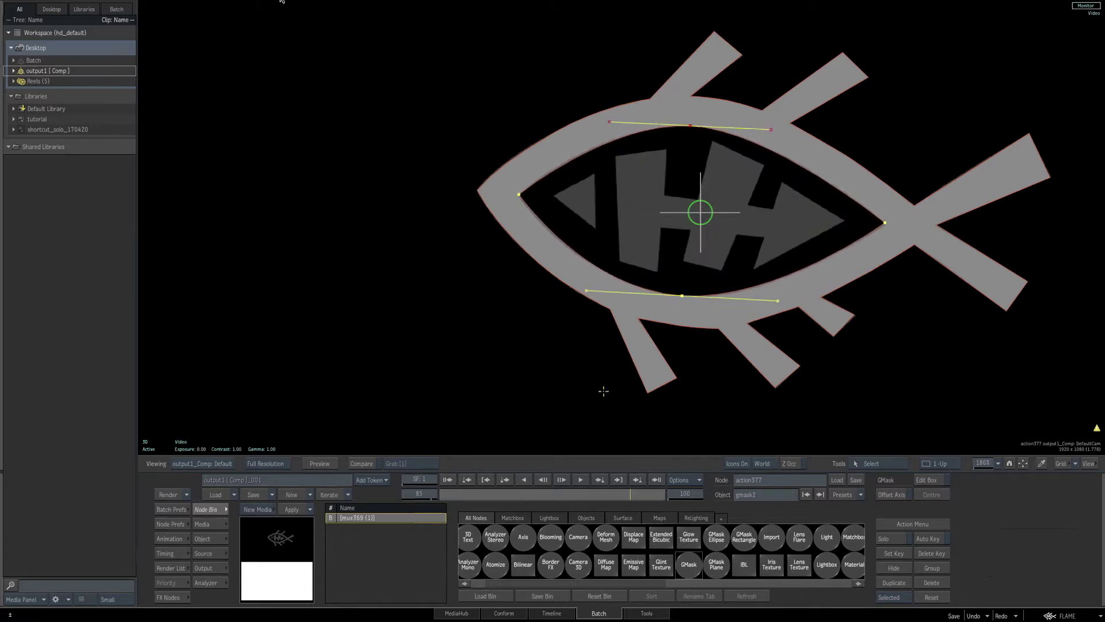
{"action": "left_click", "coordinate": [778, 300]}
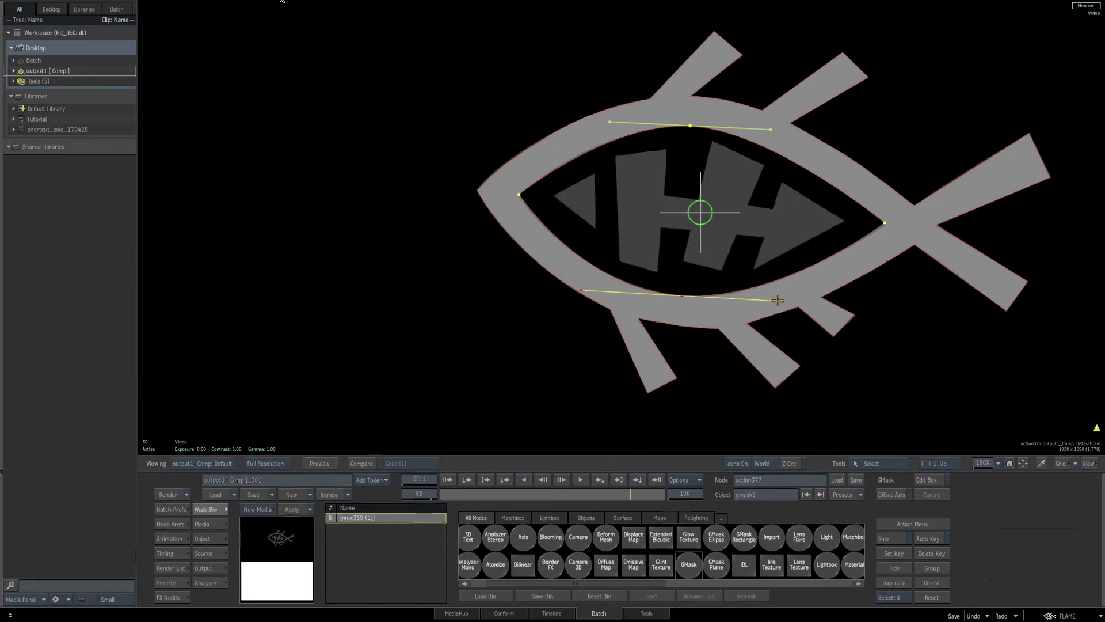
Enable the Hide option for the inner outline's spline in the second GMask.
{"action": "left_click", "coordinate": [210, 538]}
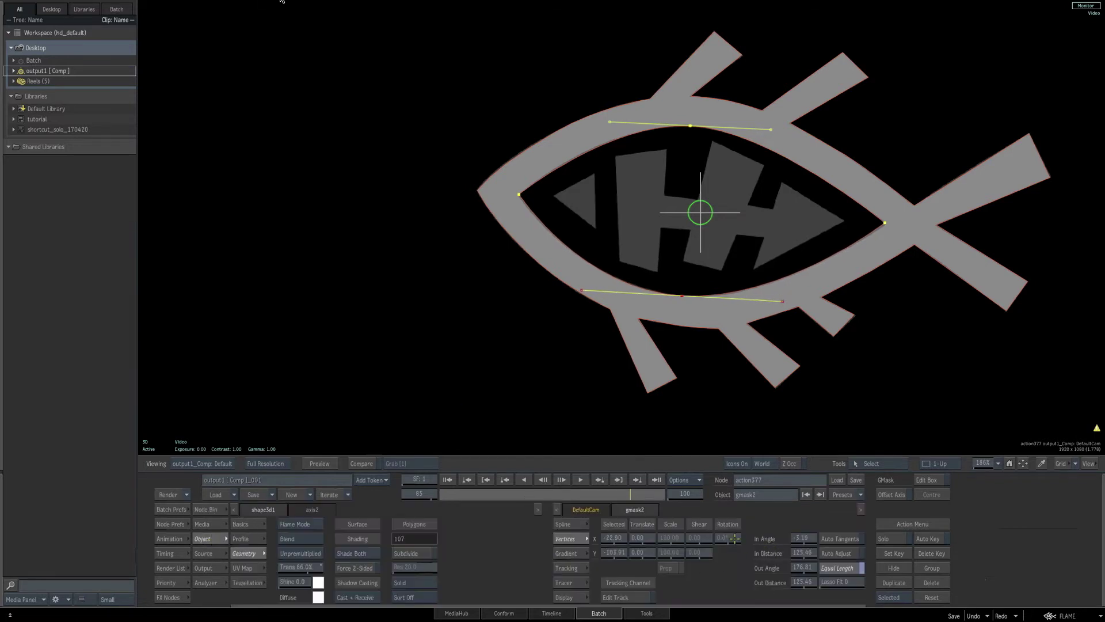
{"action": "left_click", "coordinate": [567, 524]}
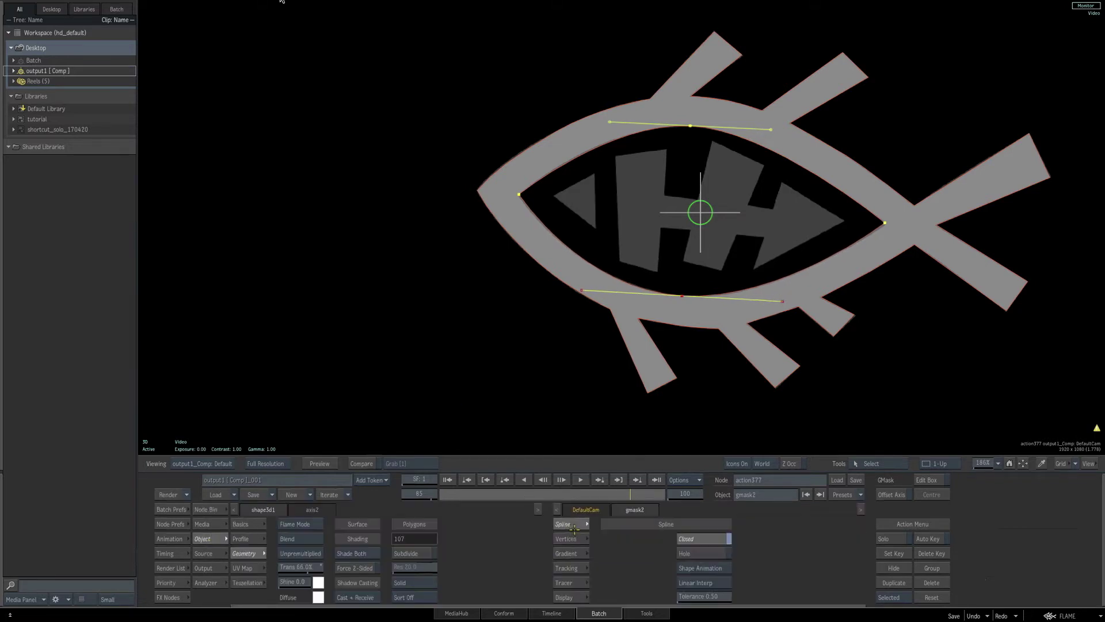
{"action": "left_click", "coordinate": [707, 556]}
Add a third GMask under the 3D Shape and trace the small triangle inside the fish's body.
{"action": "key", "text": "F8"}
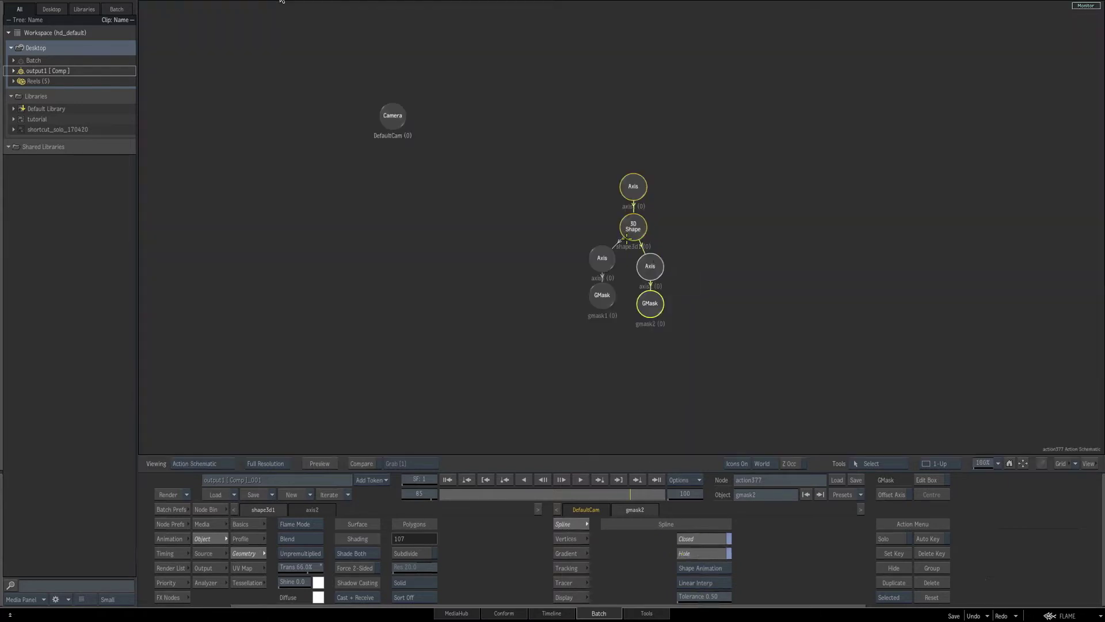
{"action": "left_click", "coordinate": [627, 236]}
{"action": "left_click", "coordinate": [206, 509]}
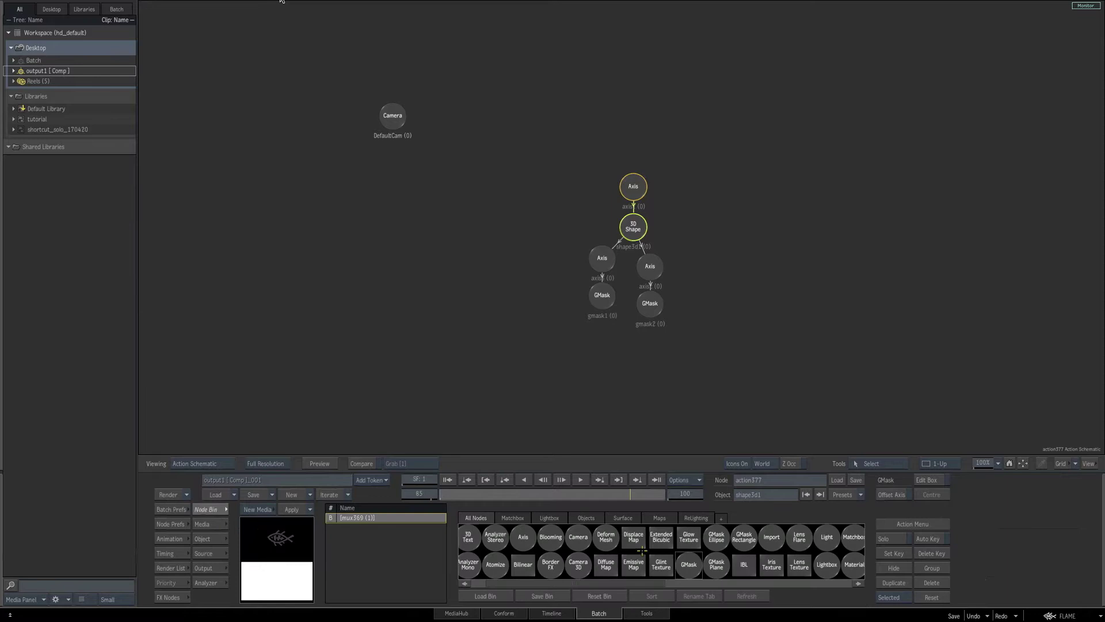
{"action": "key", "text": "g"}
{"action": "left_click_drag", "start_coordinate": [689, 565], "coordinate": [707, 267]}
{"action": "key", "text": "F4"}
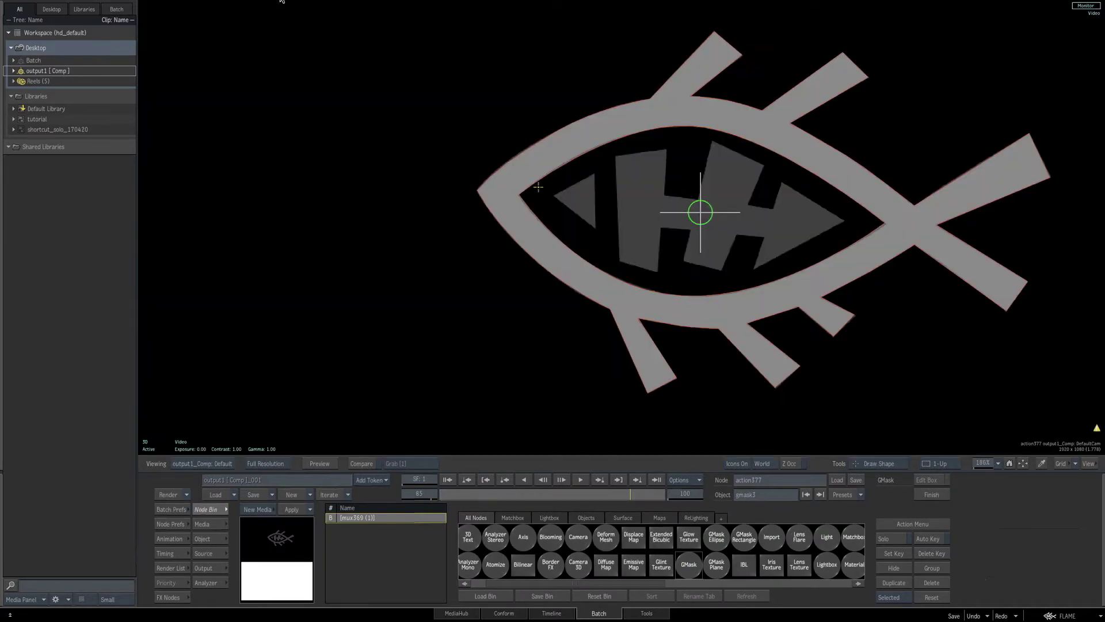
{"action": "left_click", "coordinate": [595, 227]}
{"action": "left_click", "coordinate": [595, 175]}
{"action": "left_click", "coordinate": [557, 197]}
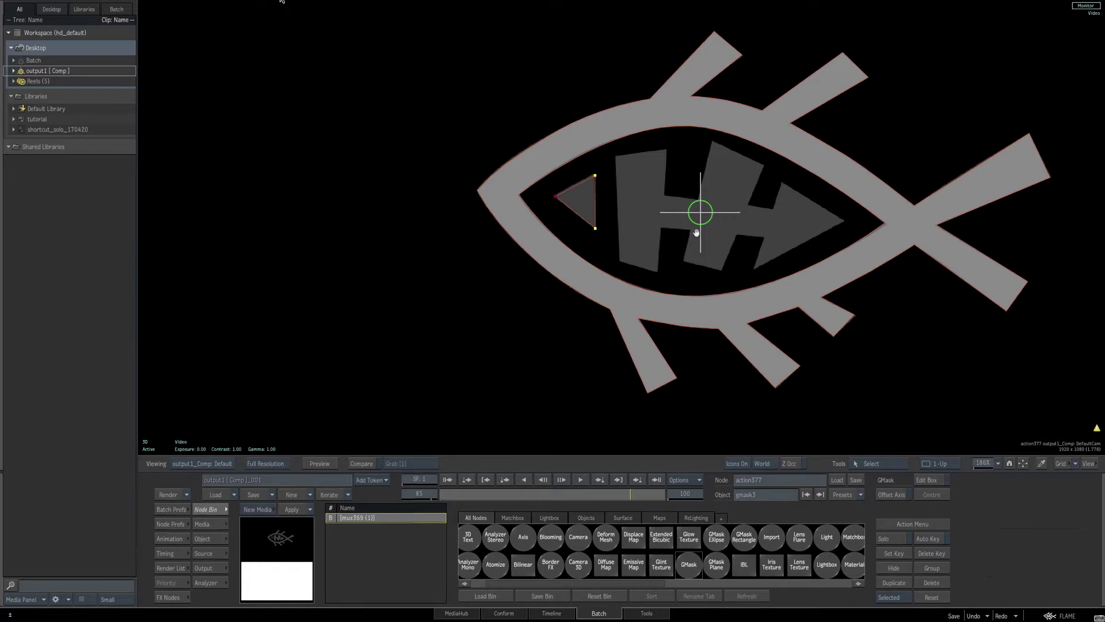
Set the 3D Shape's Spline Combination to Priority.
{"action": "left_click_drag", "start_coordinate": [697, 232], "coordinate": [700, 202]}
{"action": "left_click_drag", "start_coordinate": [983, 463], "coordinate": [1014, 396]}
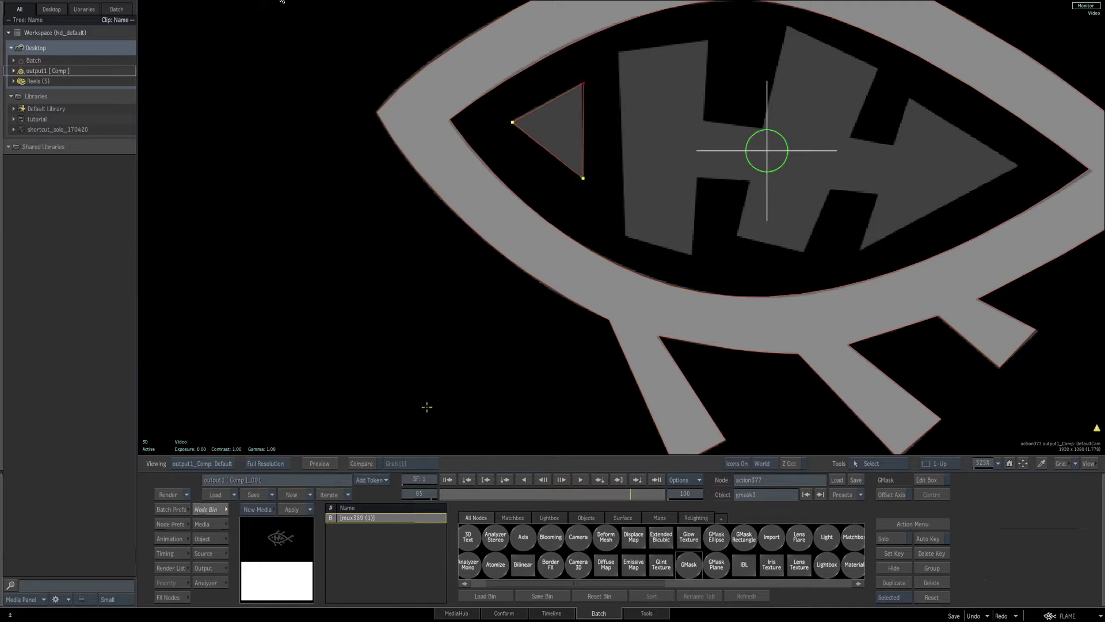
{"action": "left_click", "coordinate": [210, 538]}
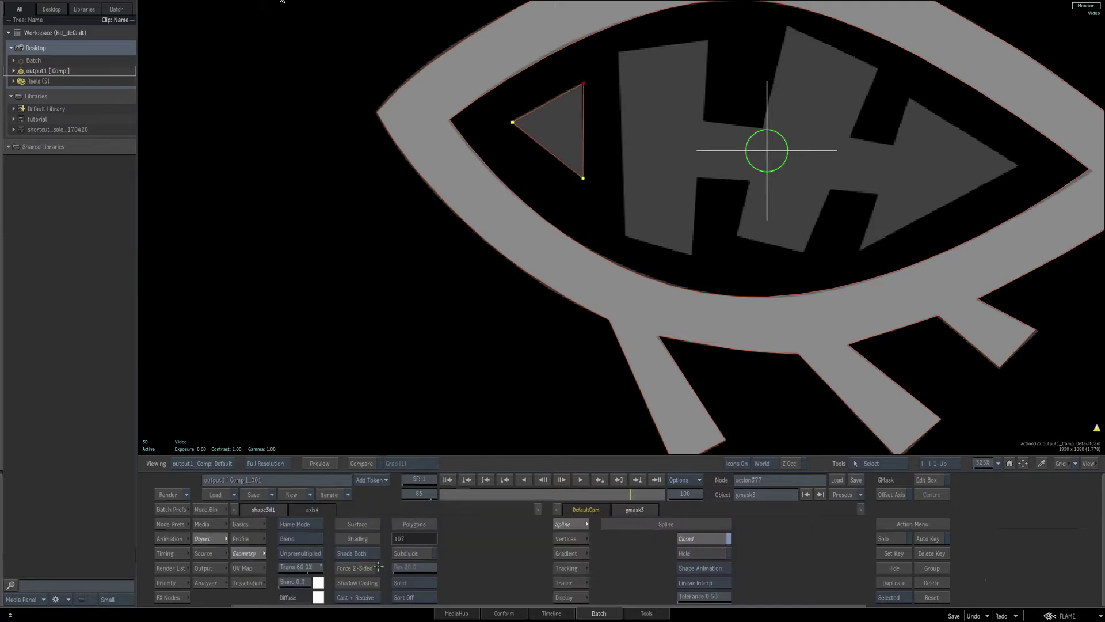
{"action": "left_click", "coordinate": [247, 525]}
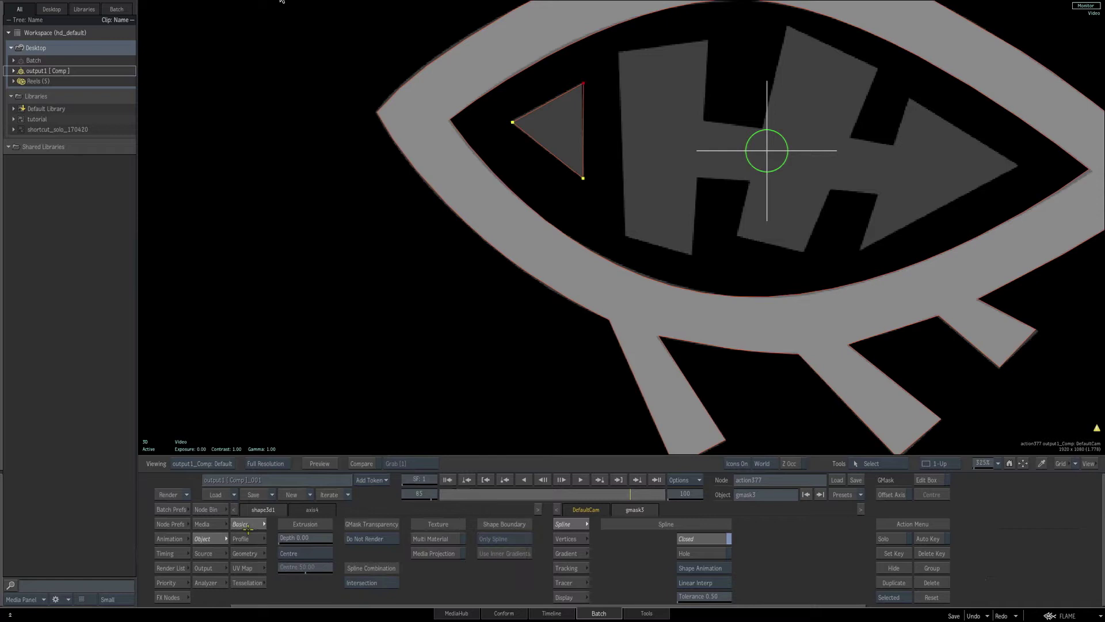
{"action": "left_click", "coordinate": [377, 583]}
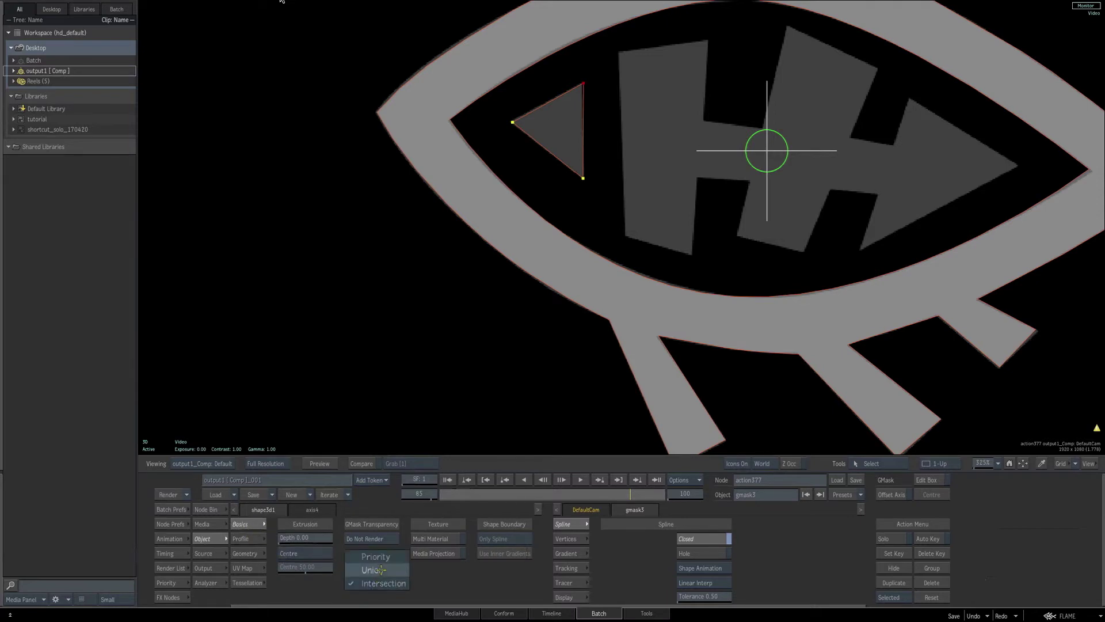
{"action": "left_click", "coordinate": [377, 557]}
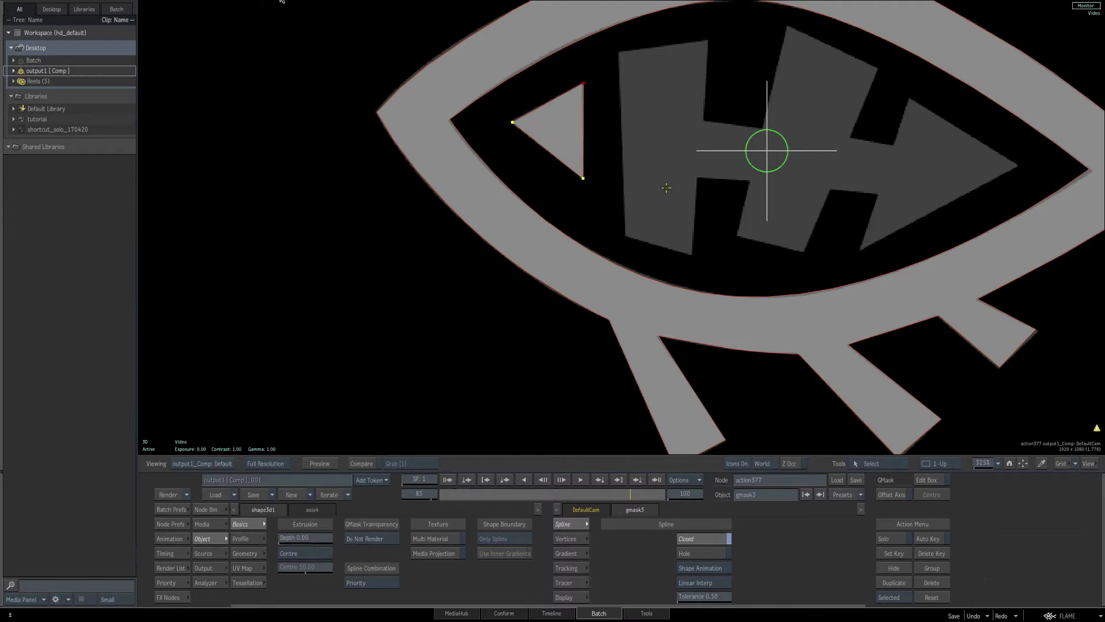
Add a fourth GMask under the 3D Shape for the large lettering shape inside the fish.
{"action": "left_click_drag", "start_coordinate": [663, 164], "coordinate": [651, 247]}
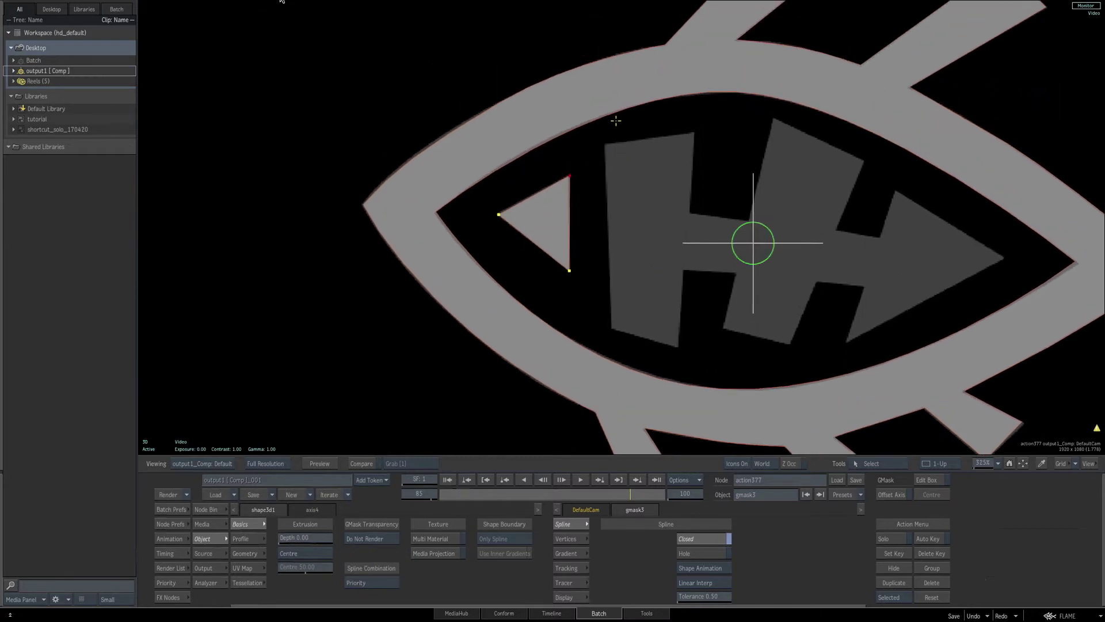
{"action": "key", "text": "F4"}
{"action": "left_click", "coordinate": [634, 228]}
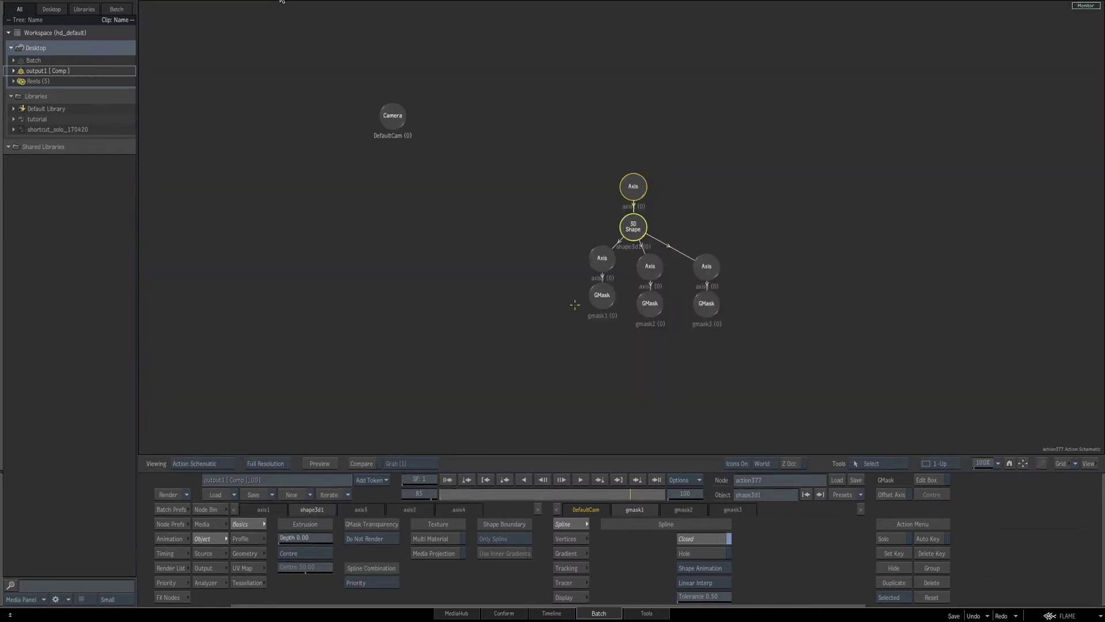
{"action": "left_click", "coordinate": [225, 509]}
{"action": "left_click_drag", "start_coordinate": [689, 566], "coordinate": [750, 282]}
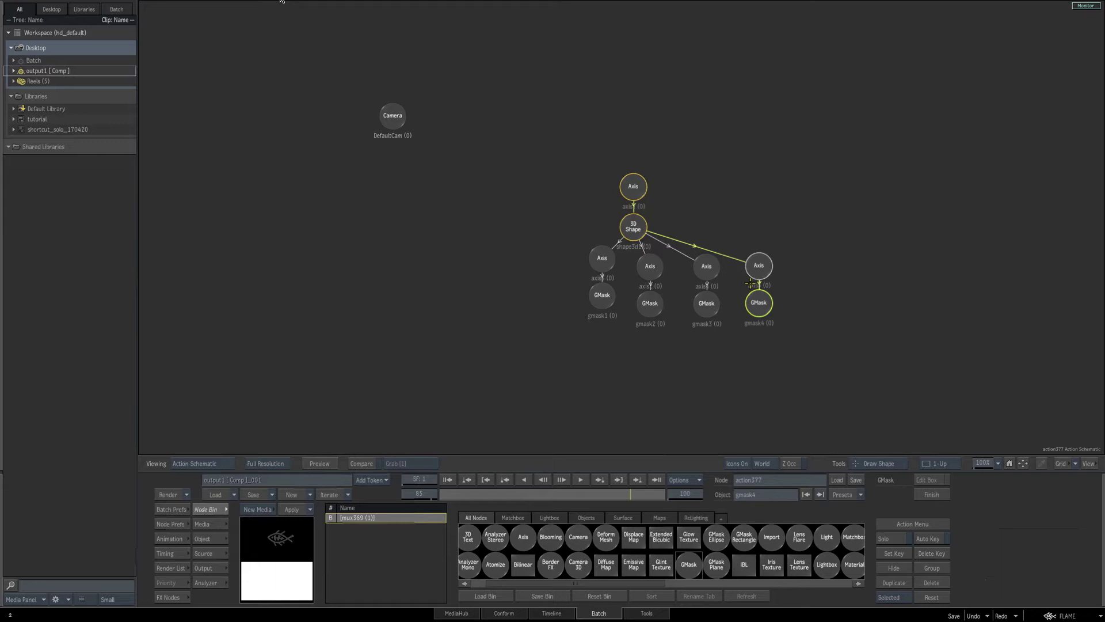
{"action": "key", "text": "F4"}
Trace the large H-like lettering with its pointed end, placing a point at each corner and closing the outline.
{"action": "left_click", "coordinate": [612, 329]}
{"action": "left_click", "coordinate": [676, 346]}
{"action": "left_click", "coordinate": [684, 270]}
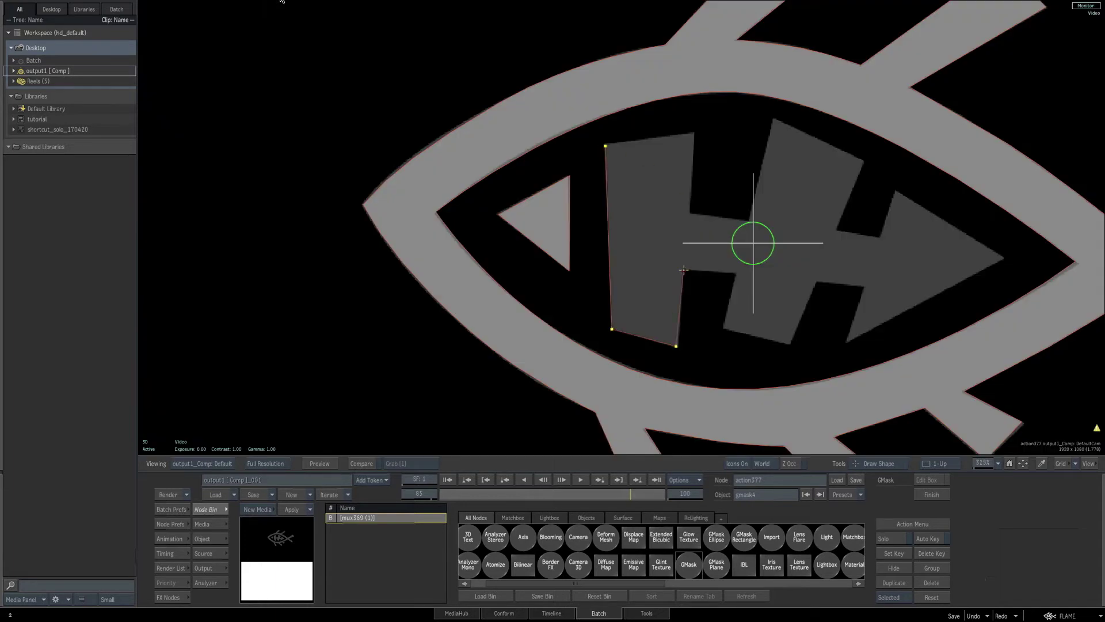
{"action": "left_click", "coordinate": [736, 274]}
{"action": "left_click", "coordinate": [724, 328]}
{"action": "left_click", "coordinate": [788, 344]}
{"action": "left_click", "coordinate": [817, 283]}
{"action": "left_click", "coordinate": [864, 286]}
{"action": "left_click", "coordinate": [848, 339]}
{"action": "left_click", "coordinate": [896, 192]}
{"action": "left_click", "coordinate": [879, 236]}
{"action": "left_click", "coordinate": [838, 230]}
{"action": "left_click", "coordinate": [864, 163]}
{"action": "left_click", "coordinate": [775, 119]}
{"action": "left_click", "coordinate": [747, 218]}
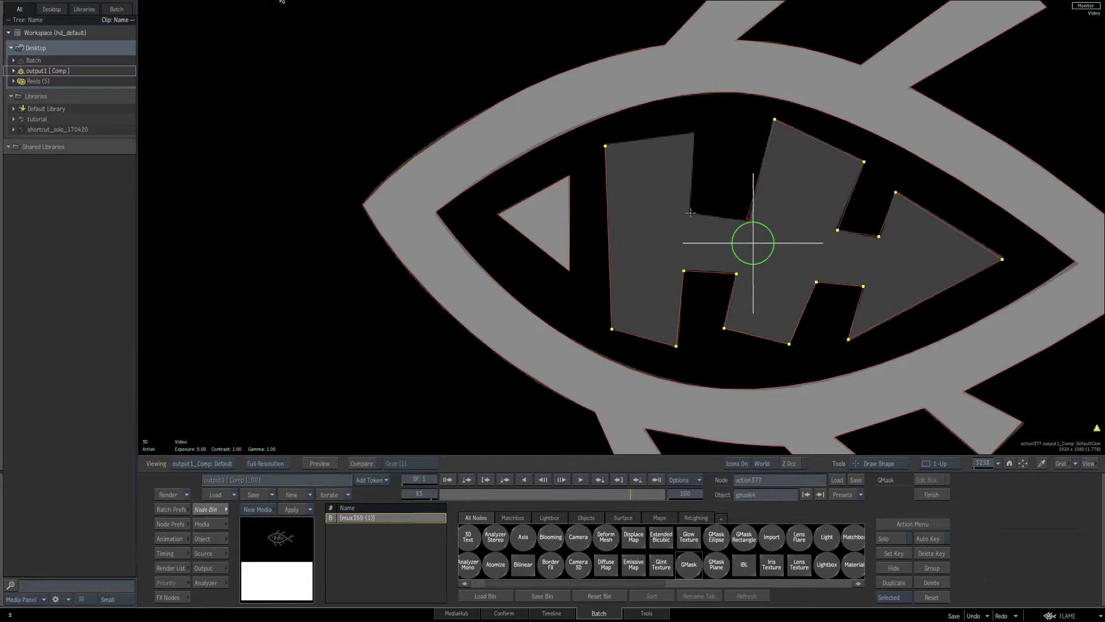
{"action": "left_click", "coordinate": [692, 212]}
{"action": "left_click", "coordinate": [694, 133]}
{"action": "left_click", "coordinate": [605, 145]}
Fine-tune the corner points of the lettering outline to match the edges of the logo.
{"action": "scroll", "coordinate": [605, 145], "scroll_direction": "up", "scroll_amount": 5}
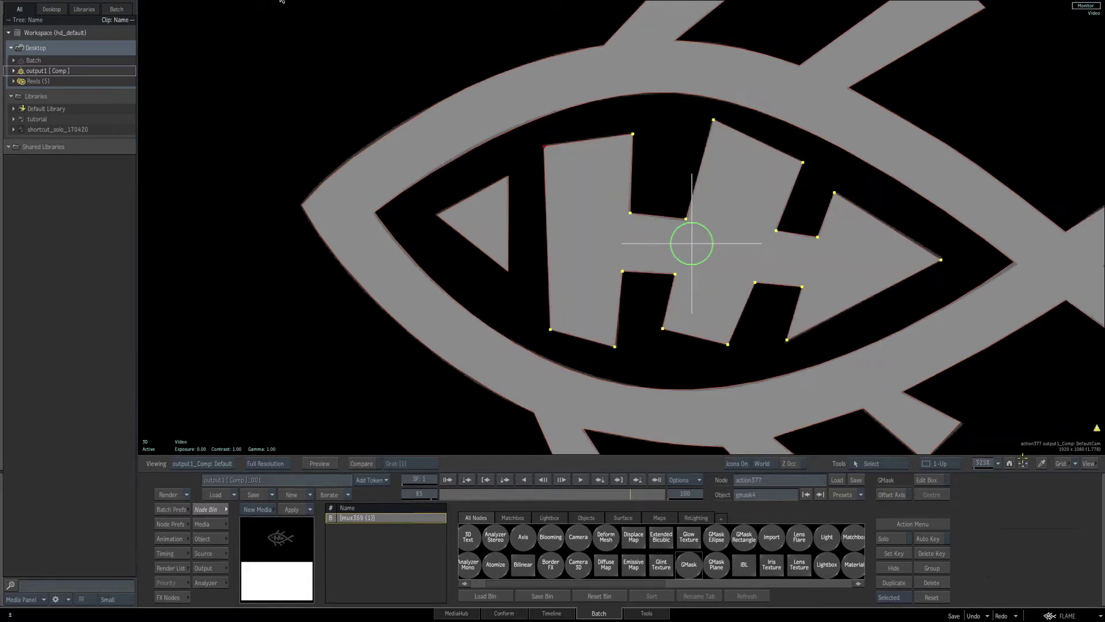
{"action": "left_click_drag", "start_coordinate": [636, 202], "coordinate": [635, 202]}
{"action": "left_click_drag", "start_coordinate": [741, 212], "coordinate": [743, 215]}
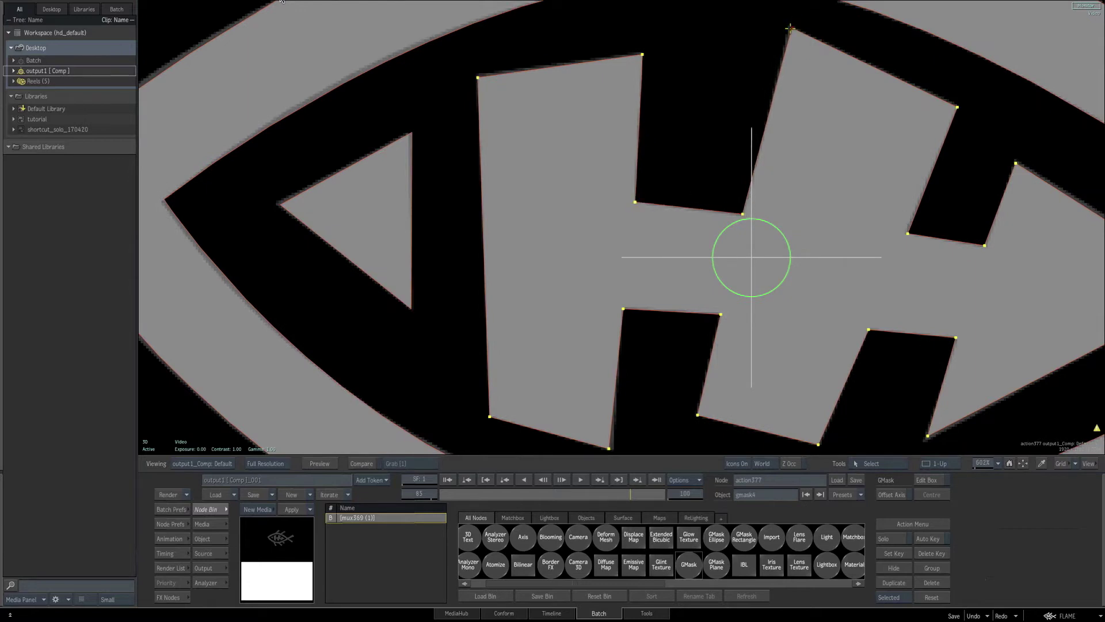
{"action": "left_click_drag", "start_coordinate": [792, 28], "coordinate": [791, 27]}
{"action": "left_click_drag", "start_coordinate": [942, 233], "coordinate": [922, 203]}
{"action": "left_click_drag", "start_coordinate": [888, 204], "coordinate": [887, 203]}
{"action": "left_click_drag", "start_coordinate": [987, 247], "coordinate": [937, 190]}
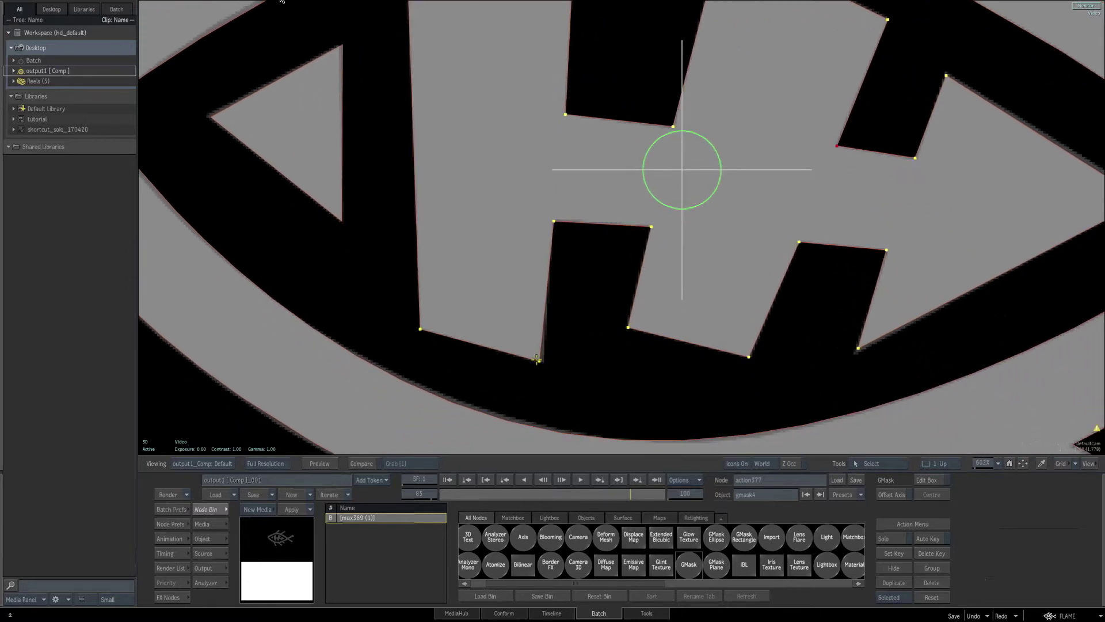
{"action": "left_click_drag", "start_coordinate": [539, 361], "coordinate": [542, 361]}
{"action": "left_click_drag", "start_coordinate": [553, 221], "coordinate": [554, 220]}
{"action": "left_click", "coordinate": [651, 227]}
Set the 3D Shape's transparency back to 0%.
{"action": "scroll", "coordinate": [651, 225], "scroll_direction": "down", "scroll_amount": 10}
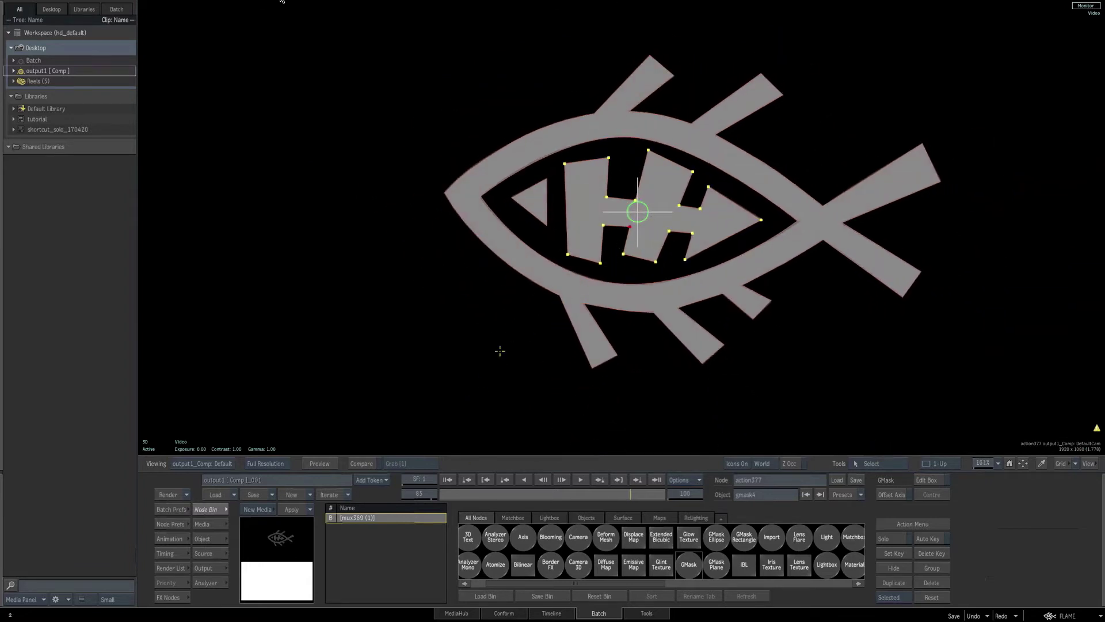
{"action": "left_click", "coordinate": [214, 539]}
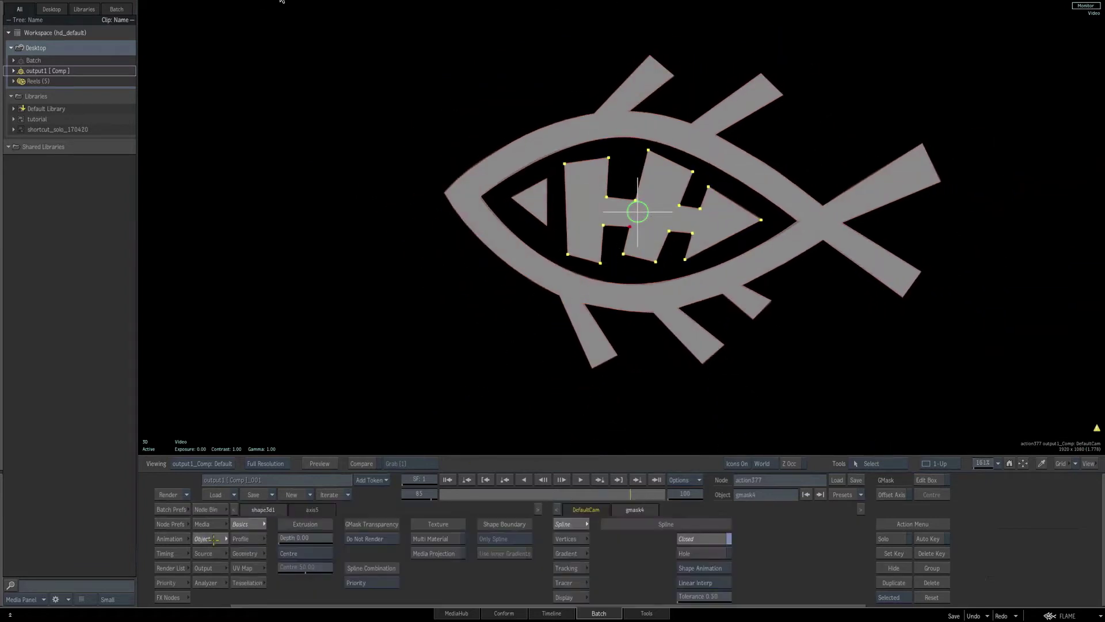
{"action": "left_click", "coordinate": [246, 554]}
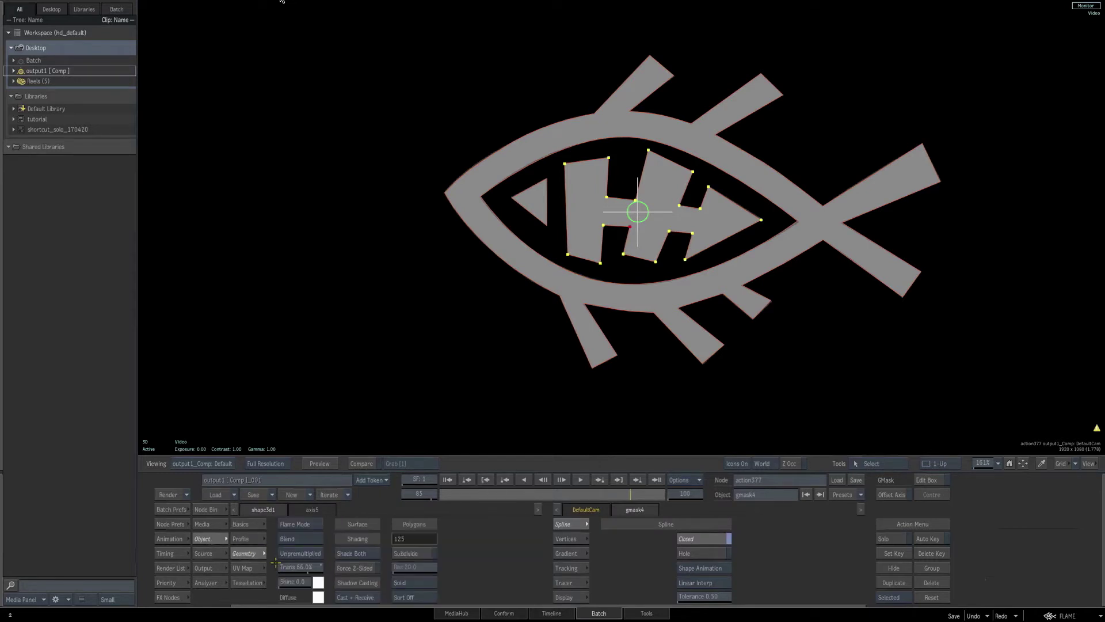
{"action": "left_click", "coordinate": [304, 567], "text": "ctrl"}
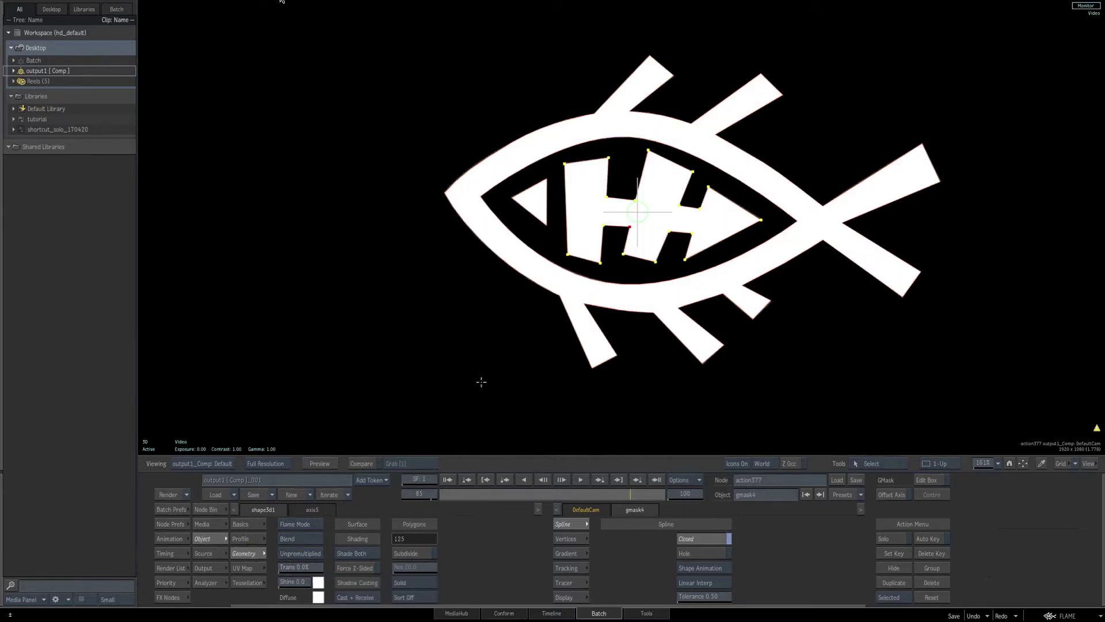
Rotate the main axis of the 3D Shape to about -36° around X to tilt the logo in perspective.
{"action": "key", "text": "F8"}
{"action": "left_click", "coordinate": [631, 189]}
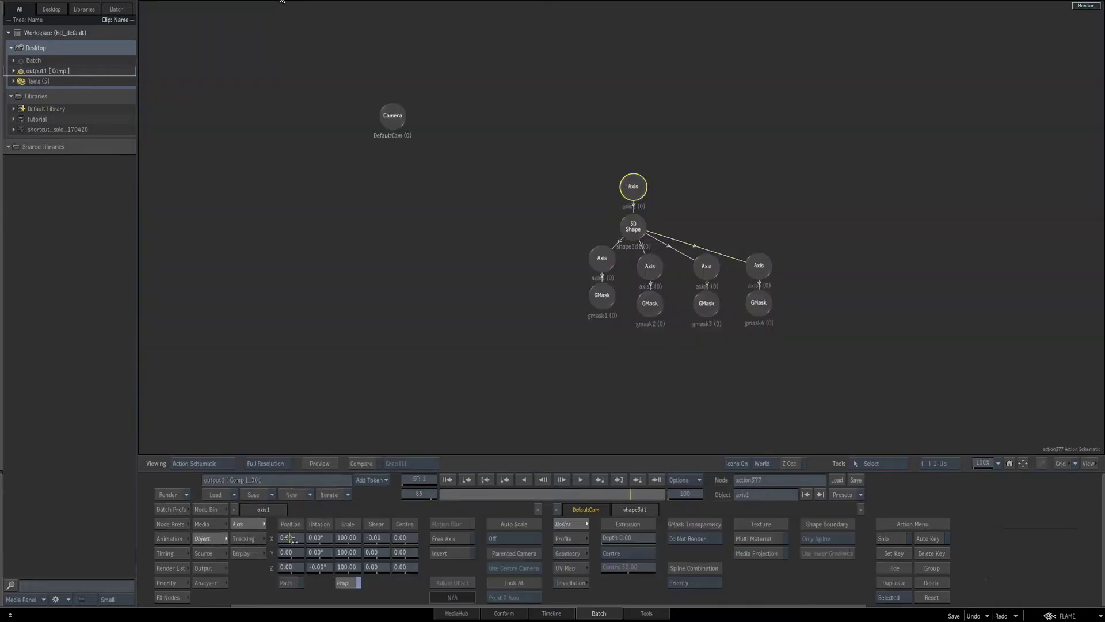
{"action": "key", "text": "F4"}
{"action": "left_click_drag", "start_coordinate": [317, 538], "coordinate": [244, 536]}
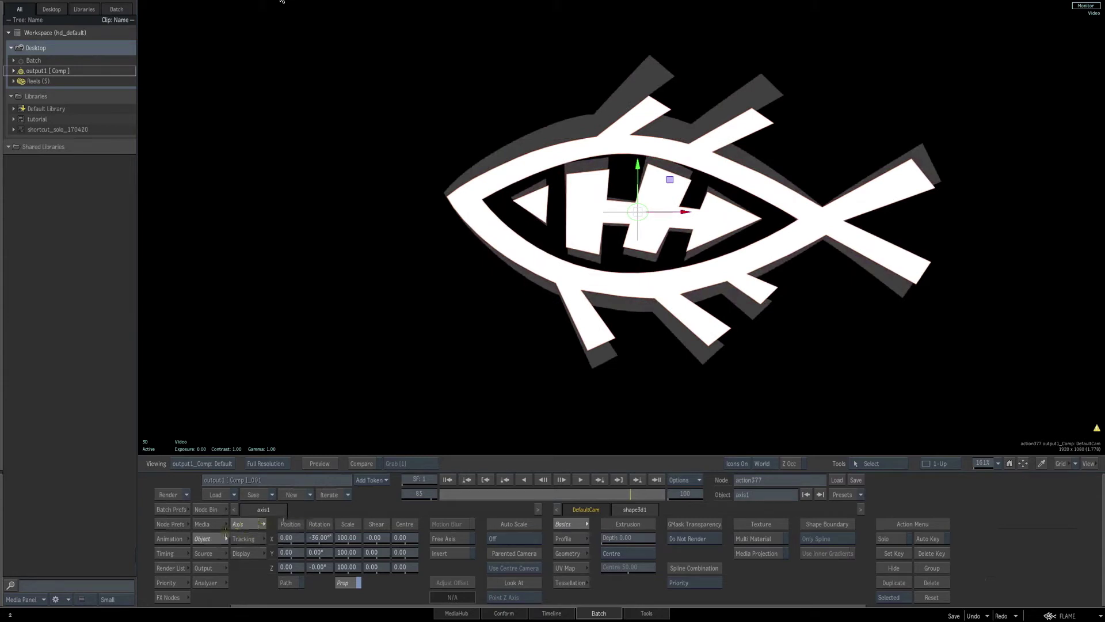
Turn off the media's back display to hide the reference logo behind the 3D Shape.
{"action": "left_click", "coordinate": [218, 525]}
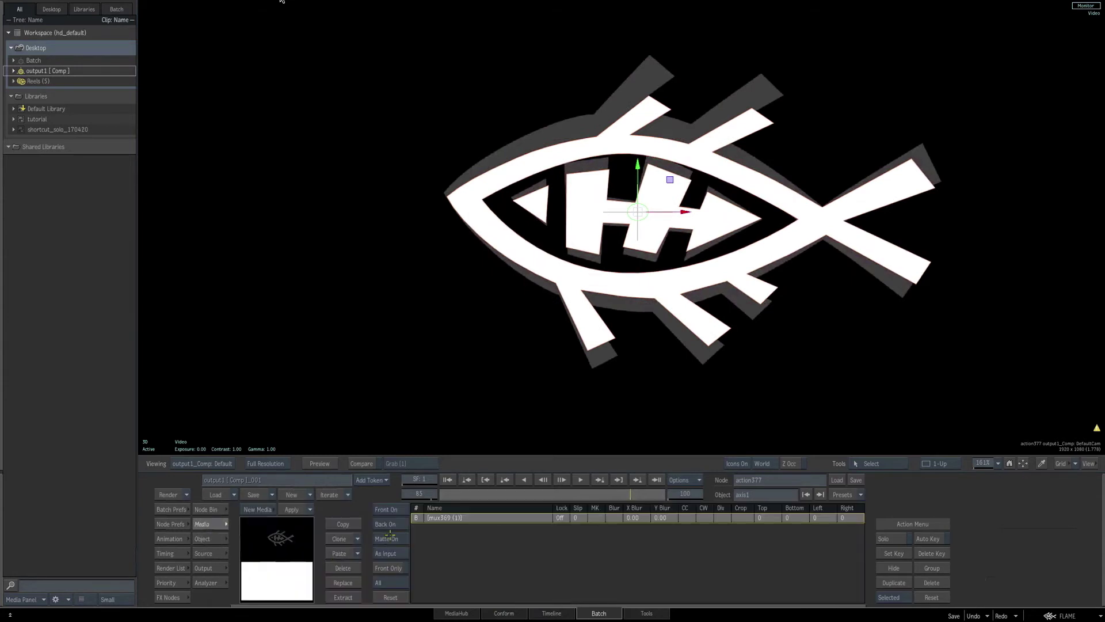
{"action": "left_click", "coordinate": [389, 525]}
{"action": "left_click", "coordinate": [402, 537]}
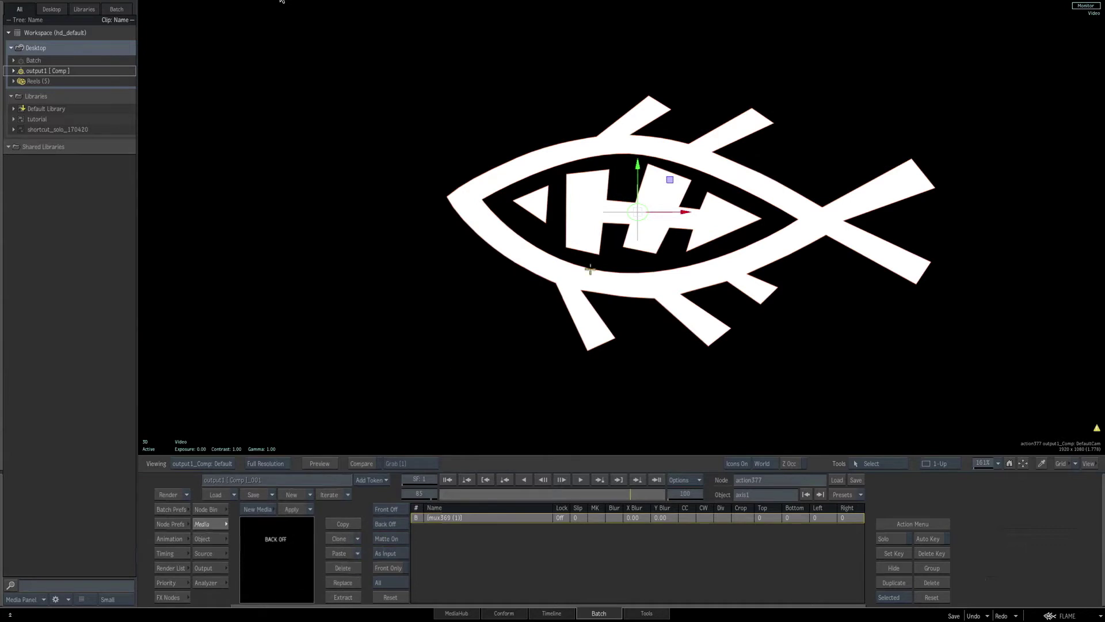
Extrude the fish logo's 3D Shape, trying a depth of 50 and settling on 40.
{"action": "key", "text": "Tab"}
{"action": "left_click", "coordinate": [211, 541]}
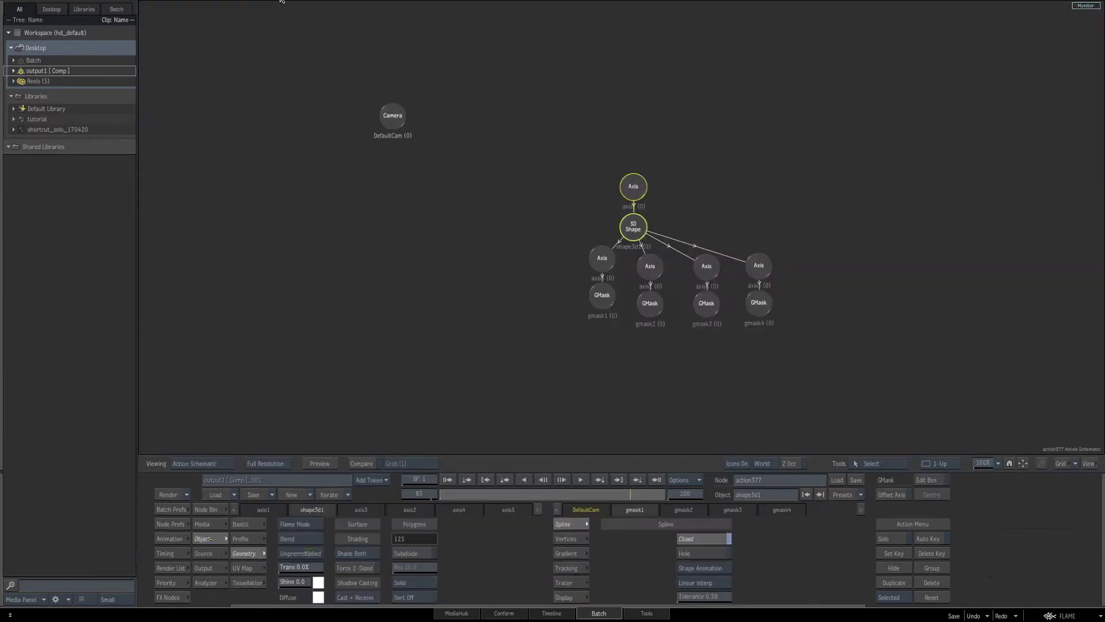
{"action": "key", "text": "Tab"}
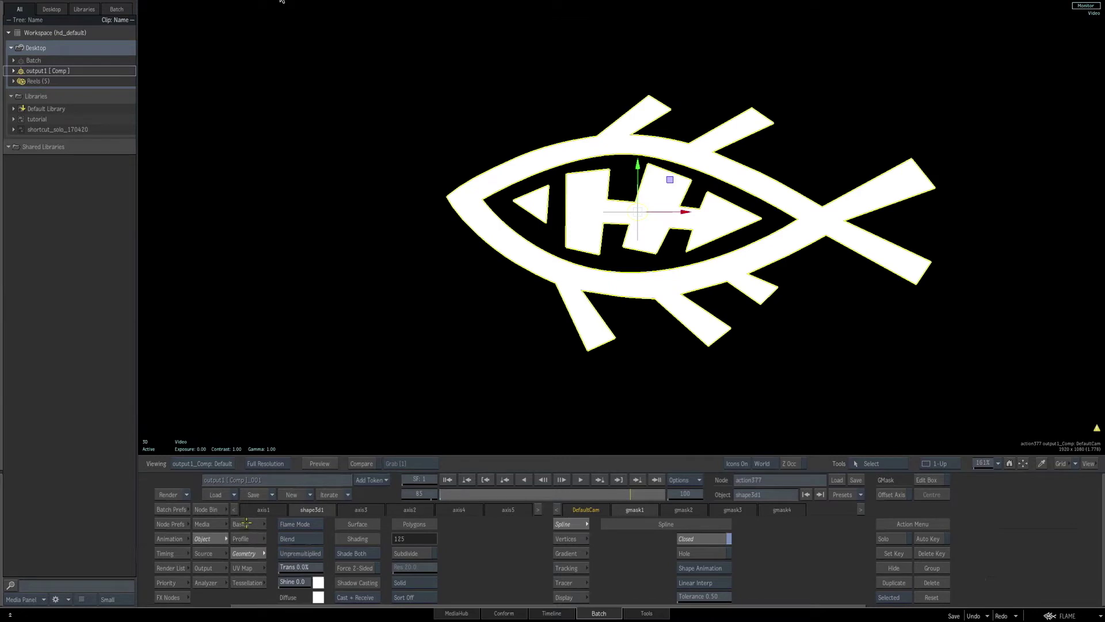
{"action": "left_click", "coordinate": [246, 523]}
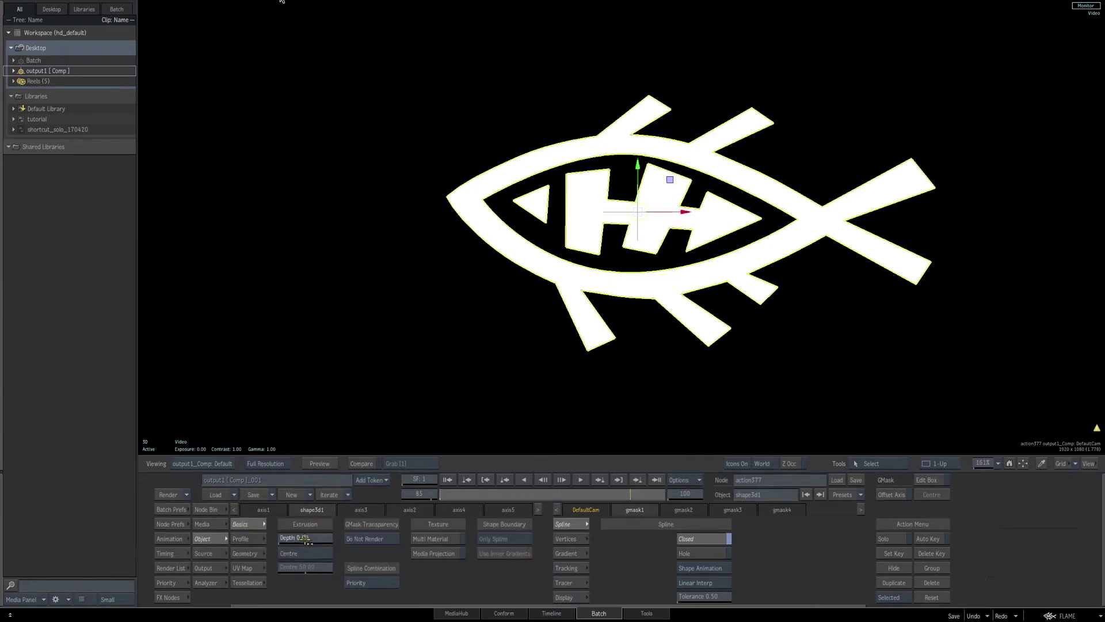
{"action": "left_click_drag", "start_coordinate": [306, 540], "coordinate": [314, 538]}
{"action": "left_click", "coordinate": [311, 537]}
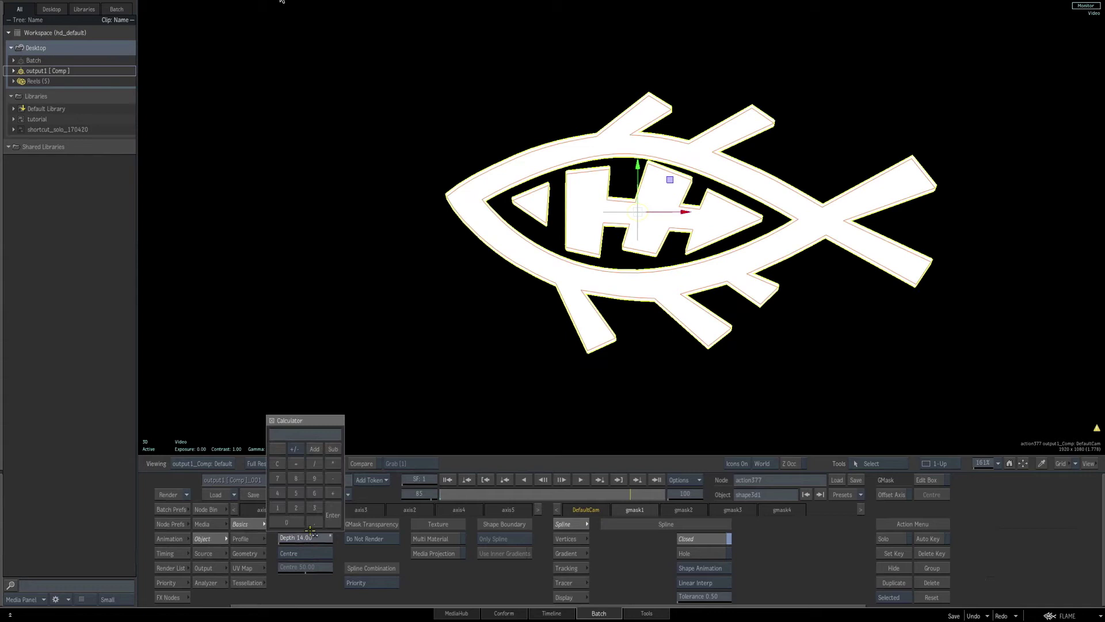
{"action": "type", "text": "50"}
{"action": "key", "text": "Return"}
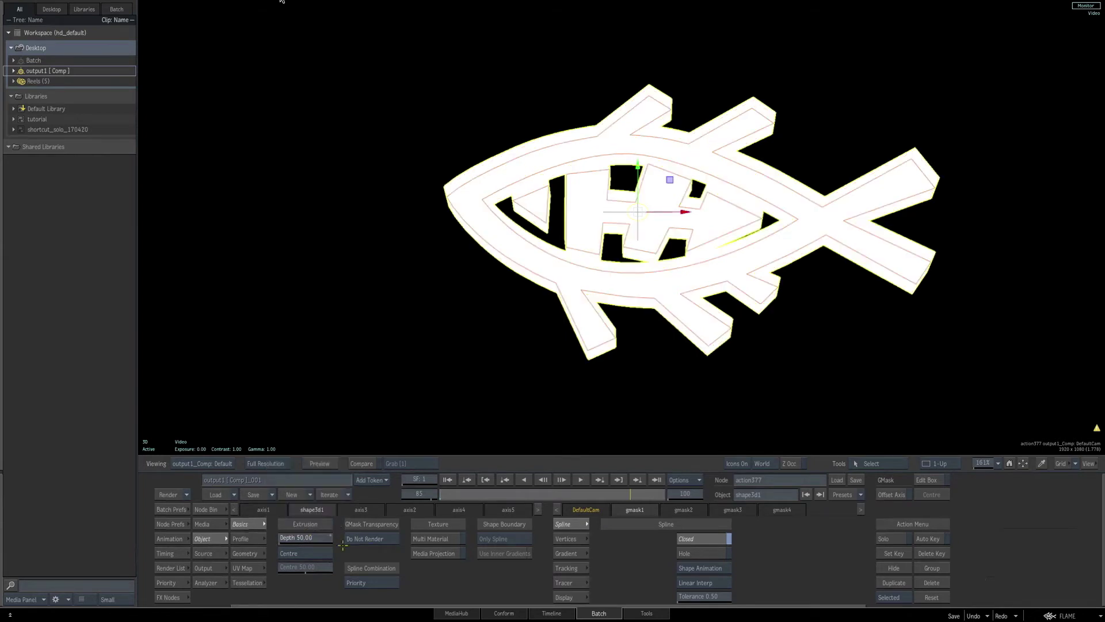
{"action": "left_click", "coordinate": [316, 539]}
{"action": "type", "text": "40"}
{"action": "key", "text": "Return"}
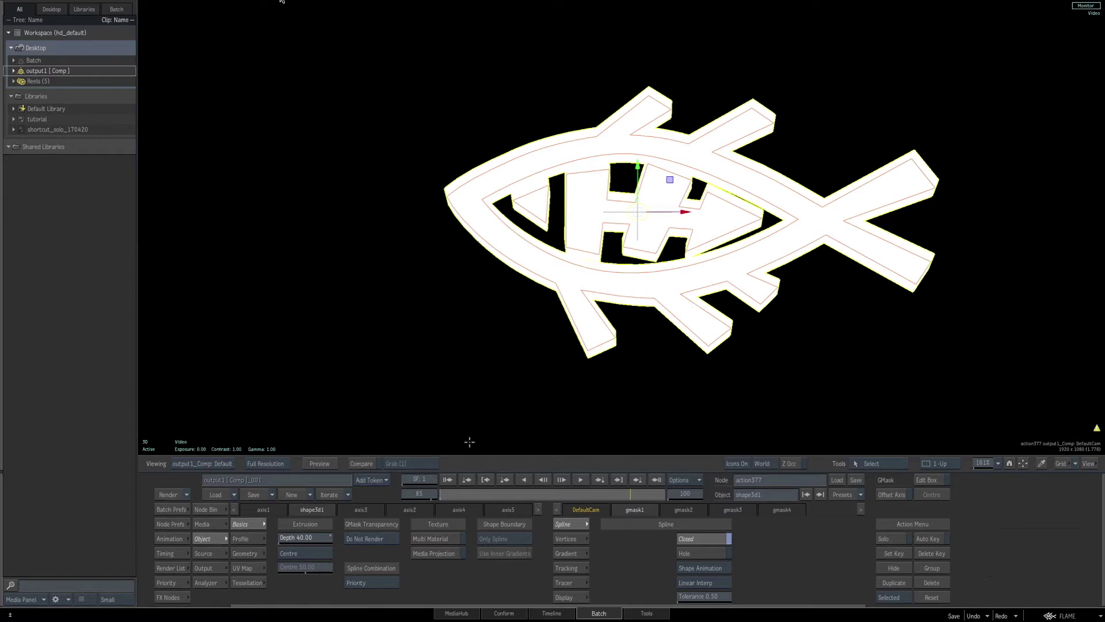
Activate shading in the rendering preferences of the logo's Action node.
{"action": "left_click", "coordinate": [166, 521]}
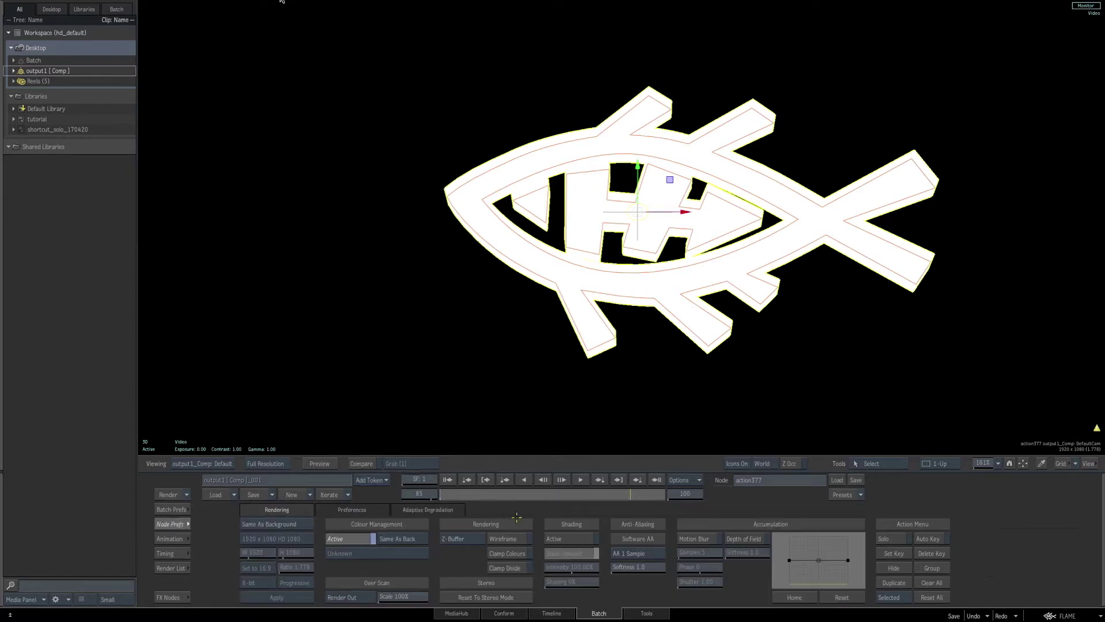
{"action": "left_click", "coordinate": [576, 538]}
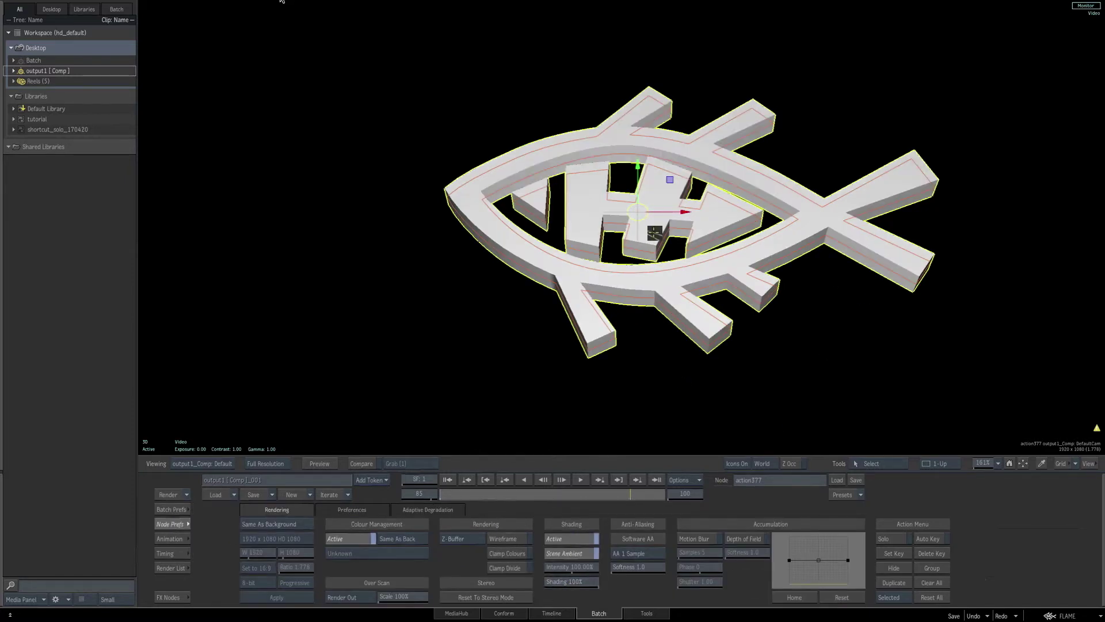
Copy the logo's main axis with its 3D Shape and GMasks into the watch dial's Action, action209, beside the existing shapes.
{"action": "key", "text": "F4"}
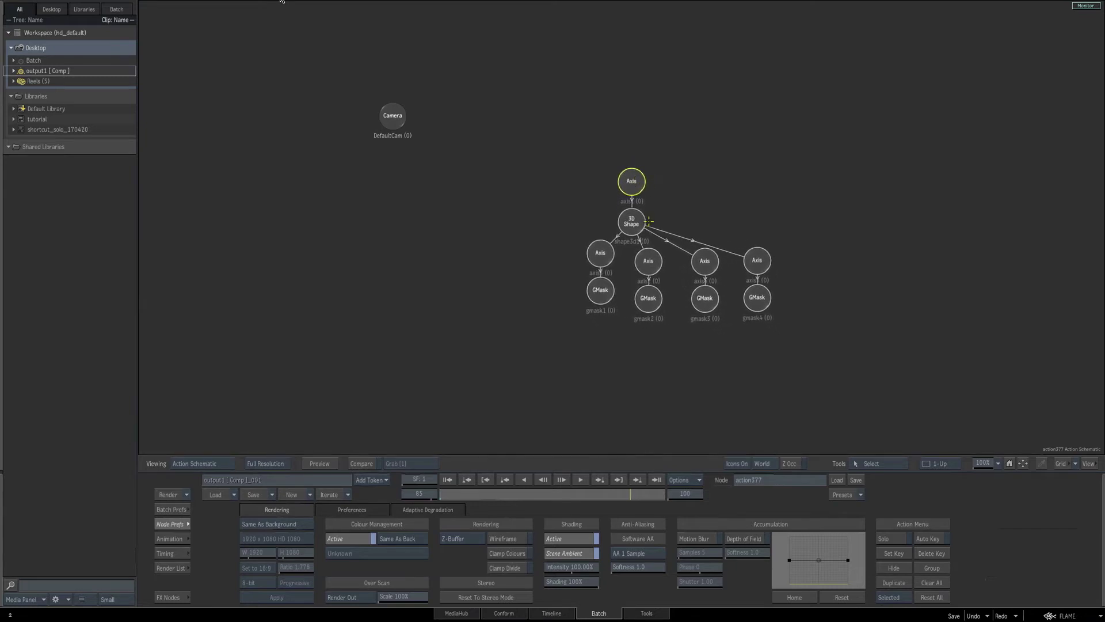
{"action": "key", "text": "Escape"}
{"action": "left_click", "coordinate": [680, 111]}
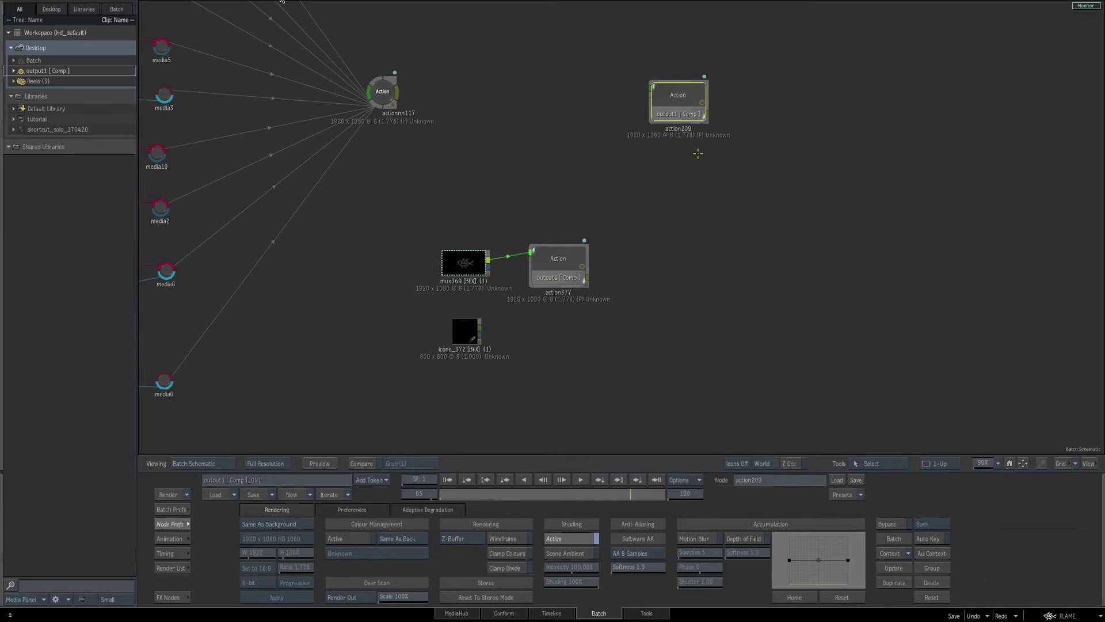
{"action": "key", "text": "Escape"}
{"action": "left_click_drag", "start_coordinate": [784, 173], "coordinate": [665, 212]}
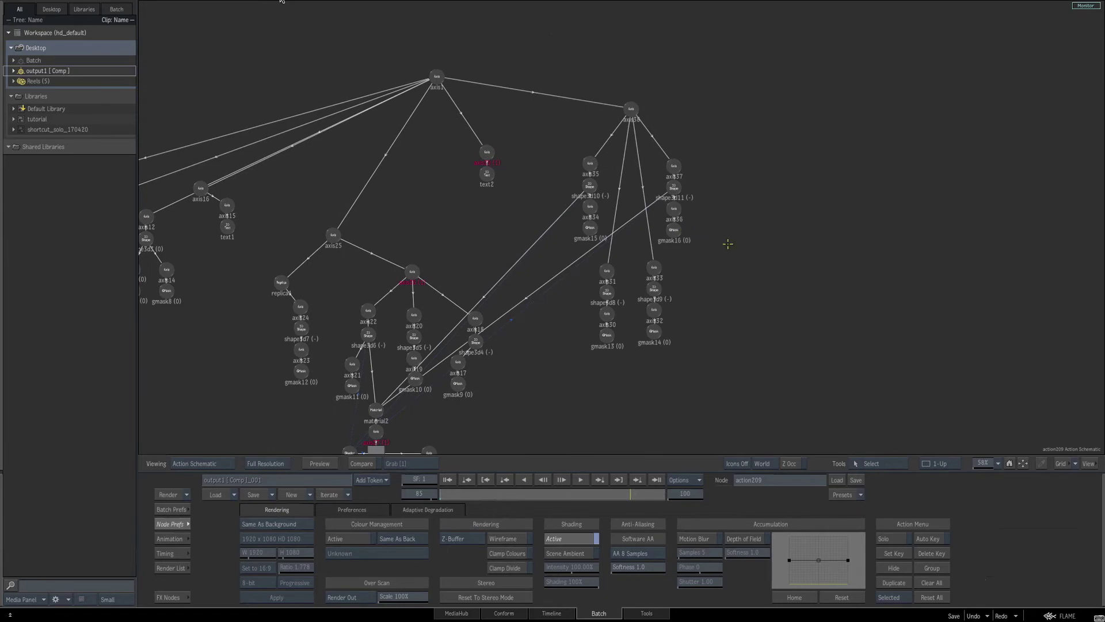
{"action": "key", "text": "ctrl+v"}
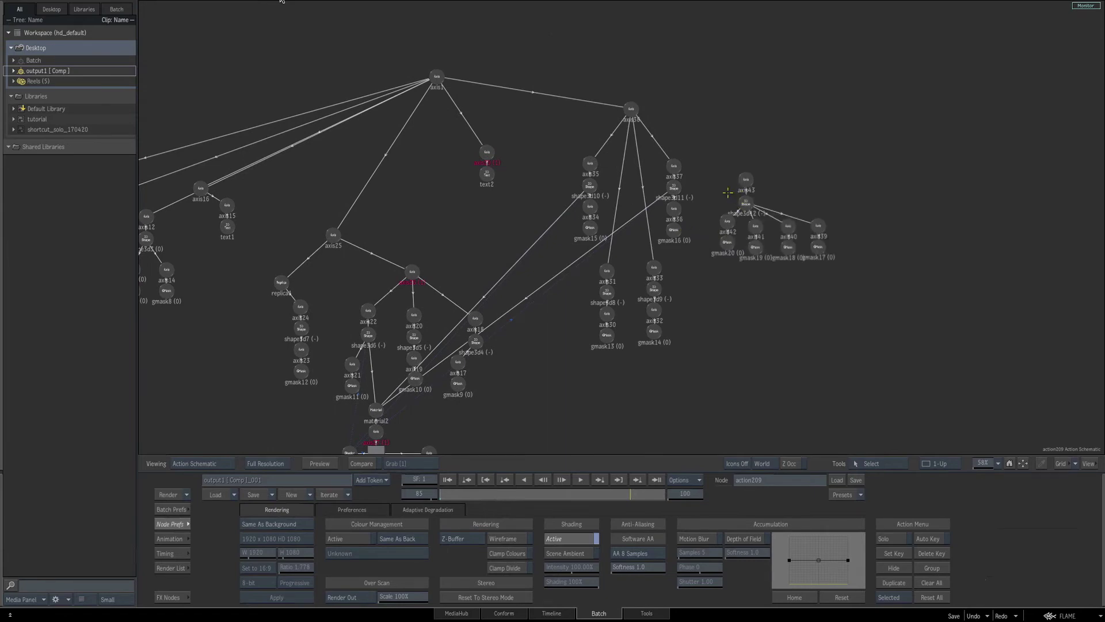
Move gmask19 in front of gmask20 in the Action's GMask priority order.
{"action": "key", "text": "F4"}
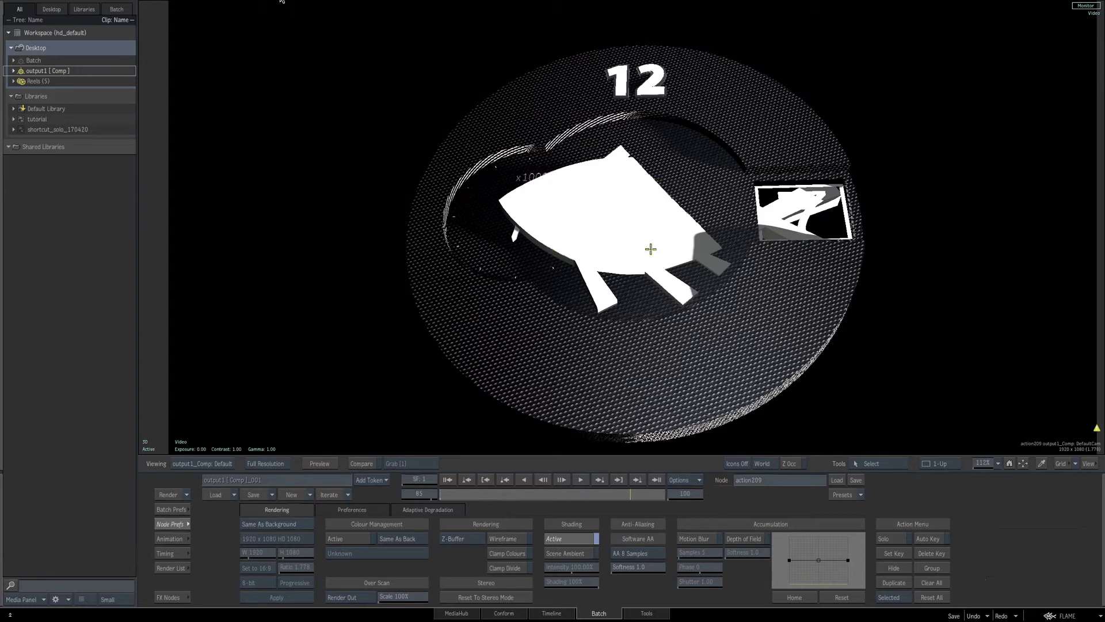
{"action": "key", "text": "F4"}
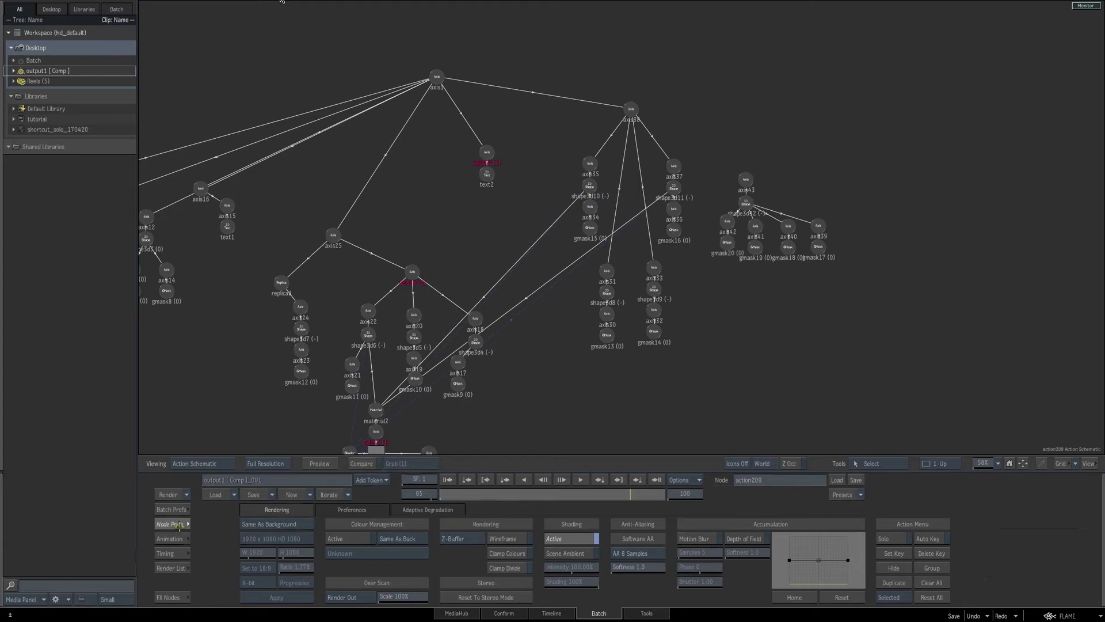
{"action": "mouse_move", "coordinate": [311, 606]}
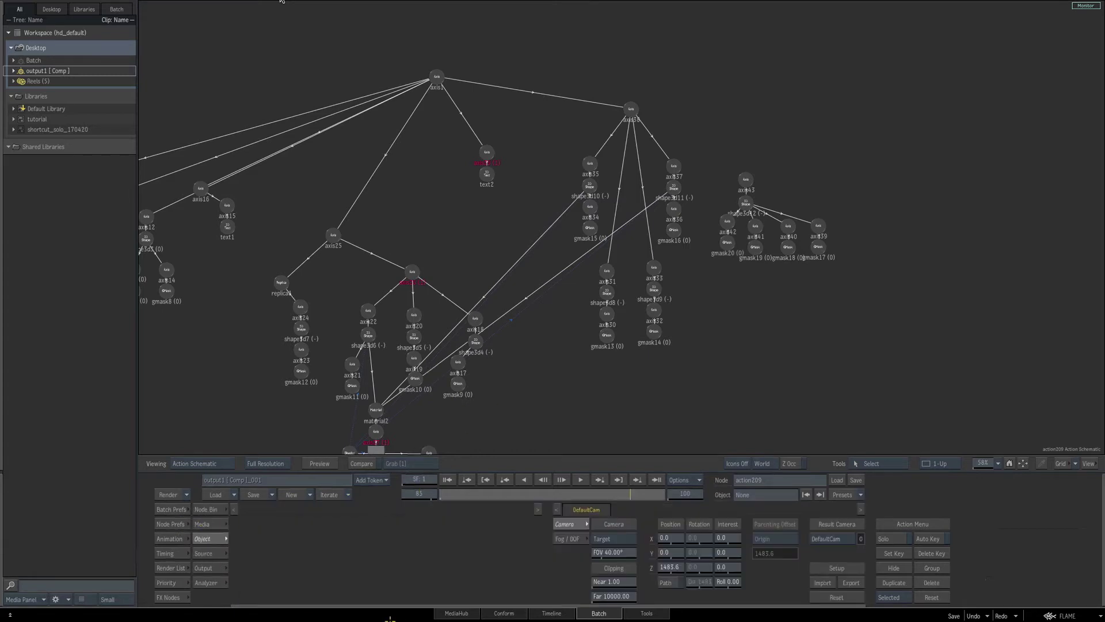
{"action": "mouse_move", "coordinate": [374, 606]}
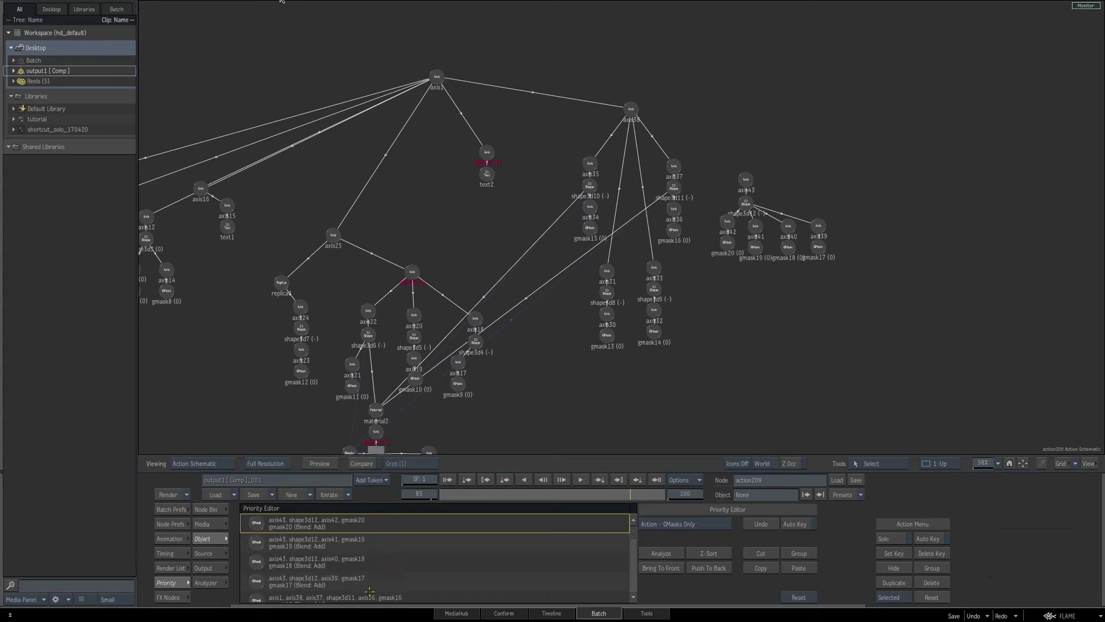
{"action": "left_click", "coordinate": [729, 244]}
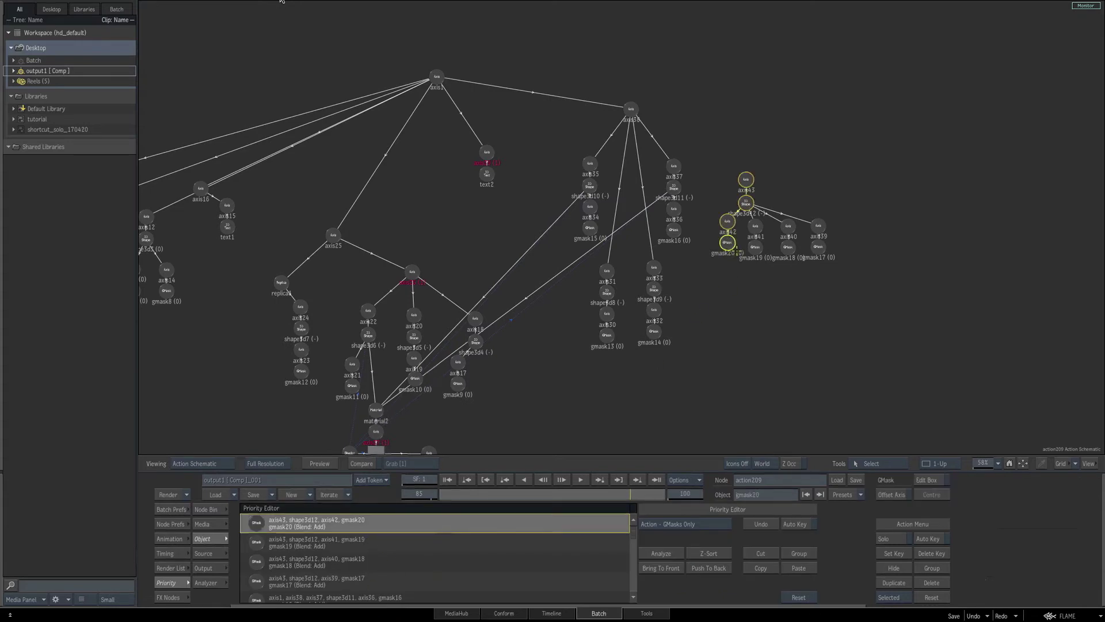
{"action": "left_click", "coordinate": [756, 248]}
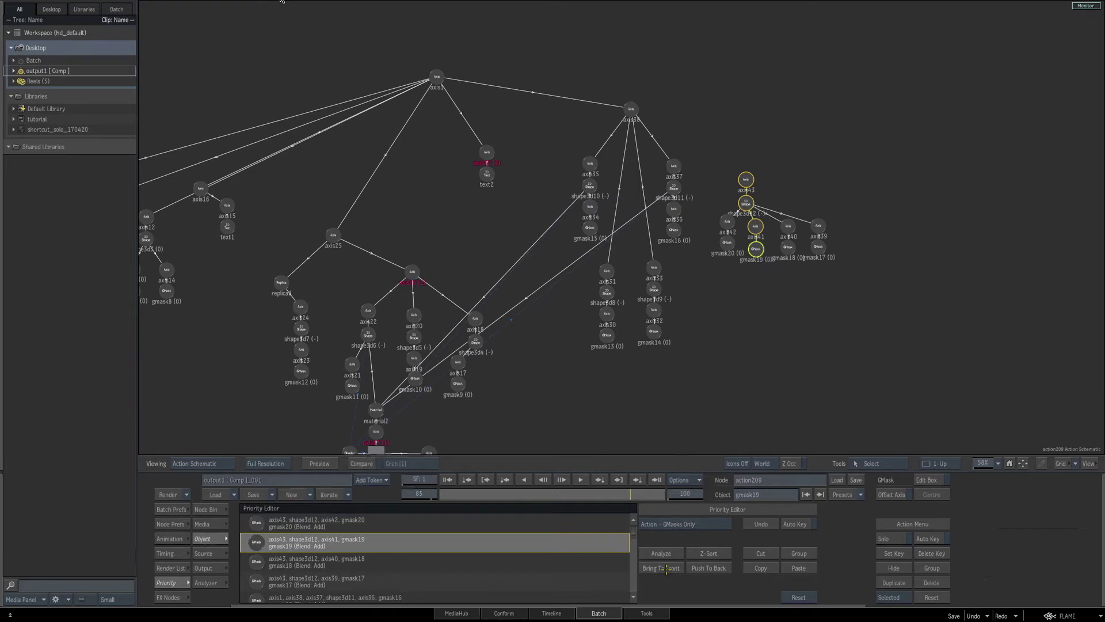
{"action": "left_click", "coordinate": [667, 569]}
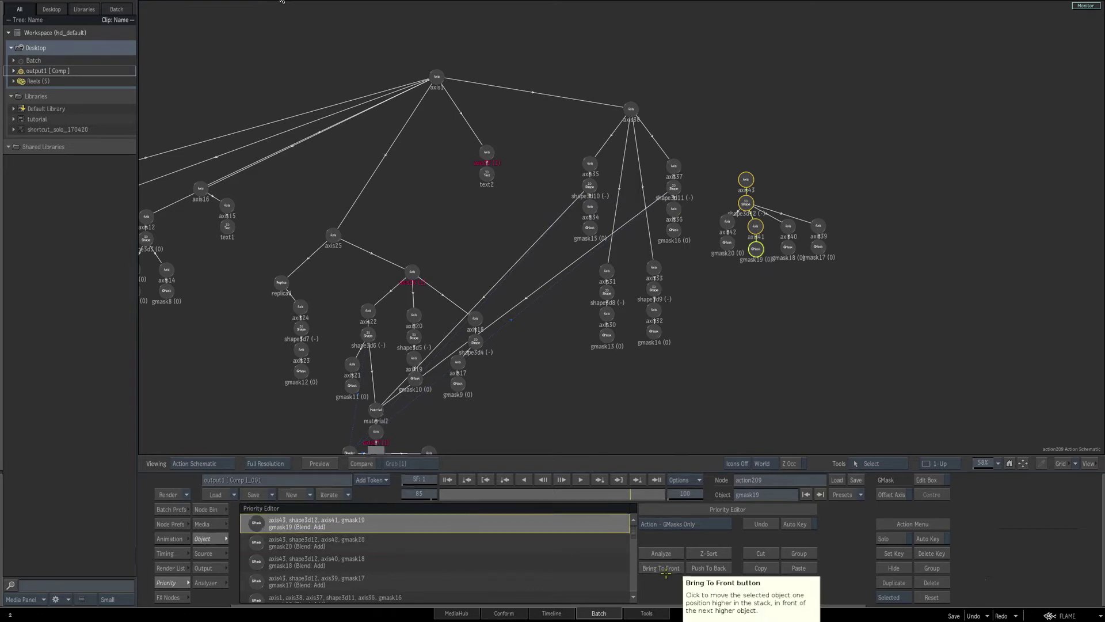
Bring gmask18 to the front of the GMask priority order, above gmask19 and gmask20.
{"action": "left_click", "coordinate": [787, 250]}
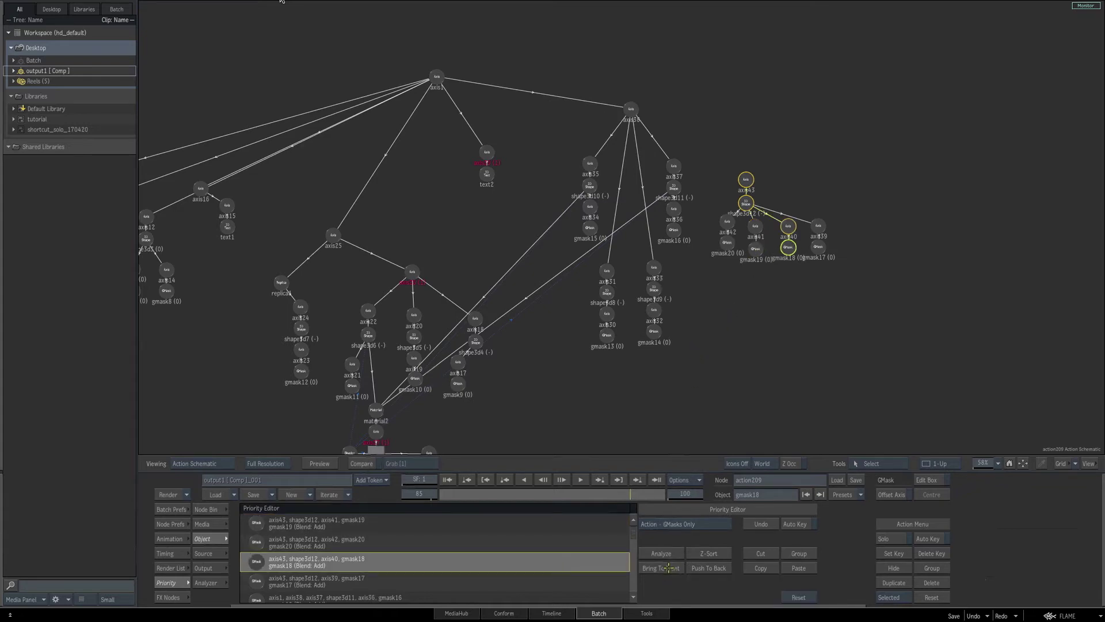
{"action": "key", "text": "F4"}
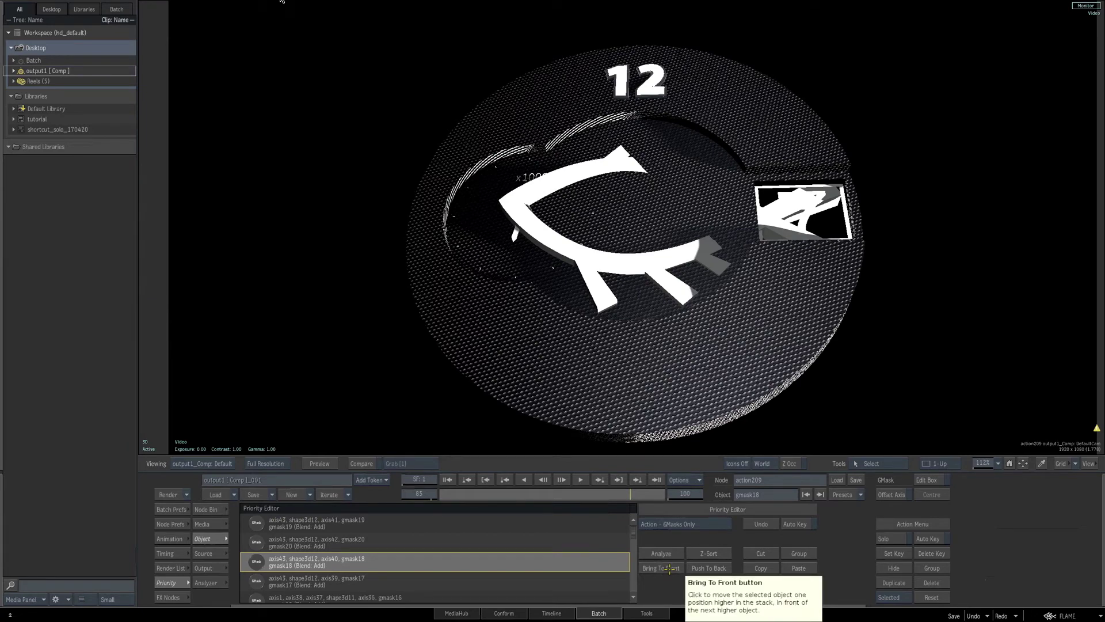
{"action": "left_click", "coordinate": [669, 568]}
{"action": "left_click", "coordinate": [670, 569]}
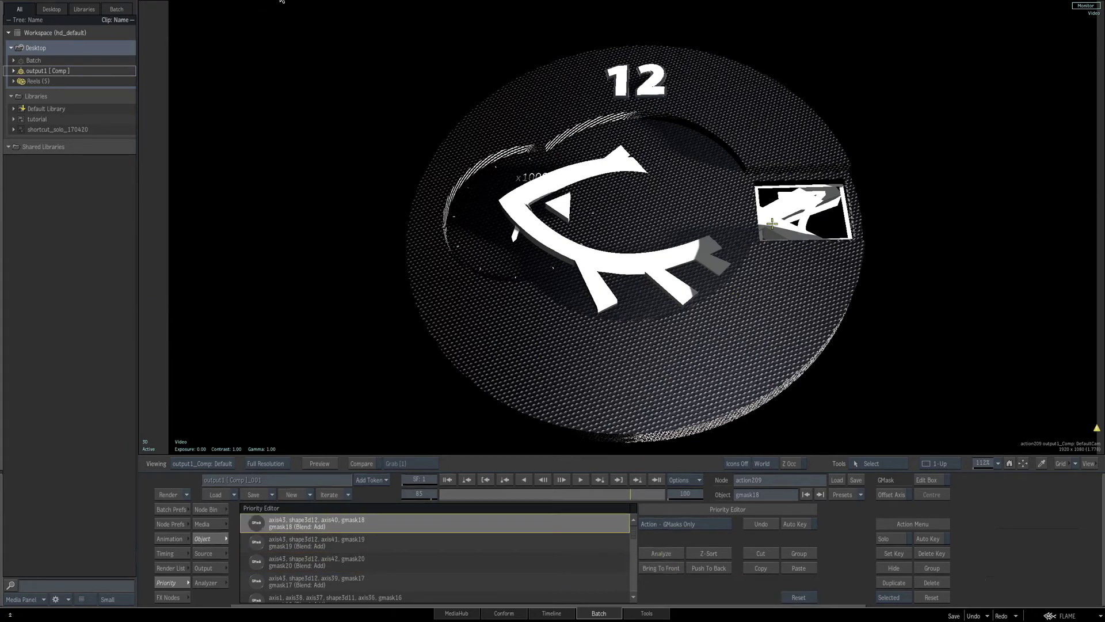
Bring gmask17 to the front of the GMask priority order, above the logo's other three GMasks.
{"action": "key", "text": "F8"}
{"action": "left_click", "coordinate": [819, 247]}
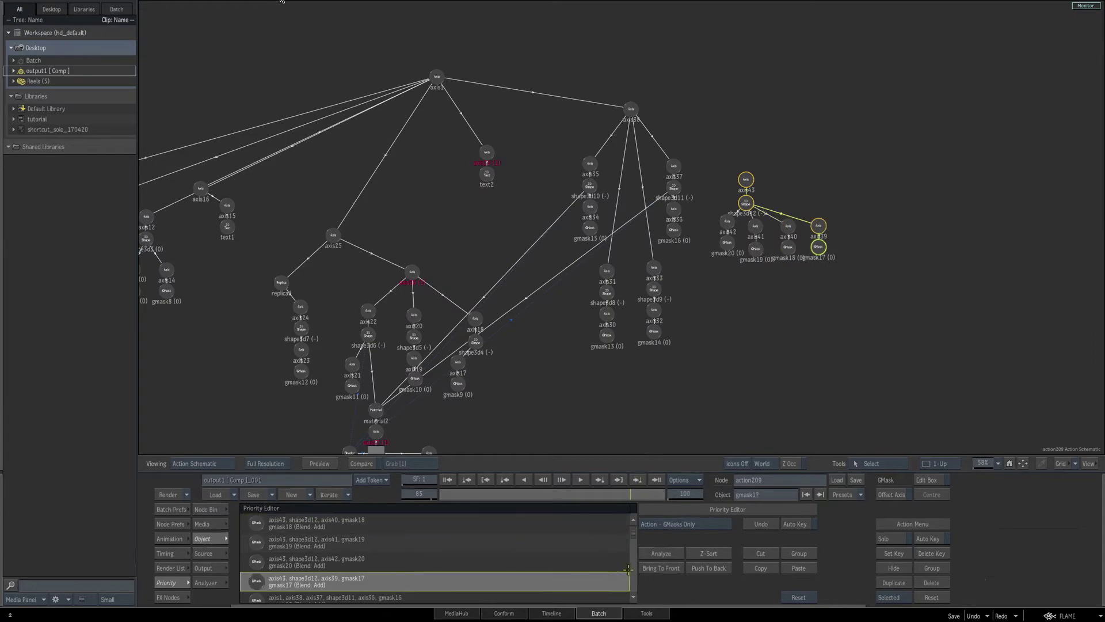
{"action": "key", "text": "F4"}
{"action": "left_click", "coordinate": [667, 568]}
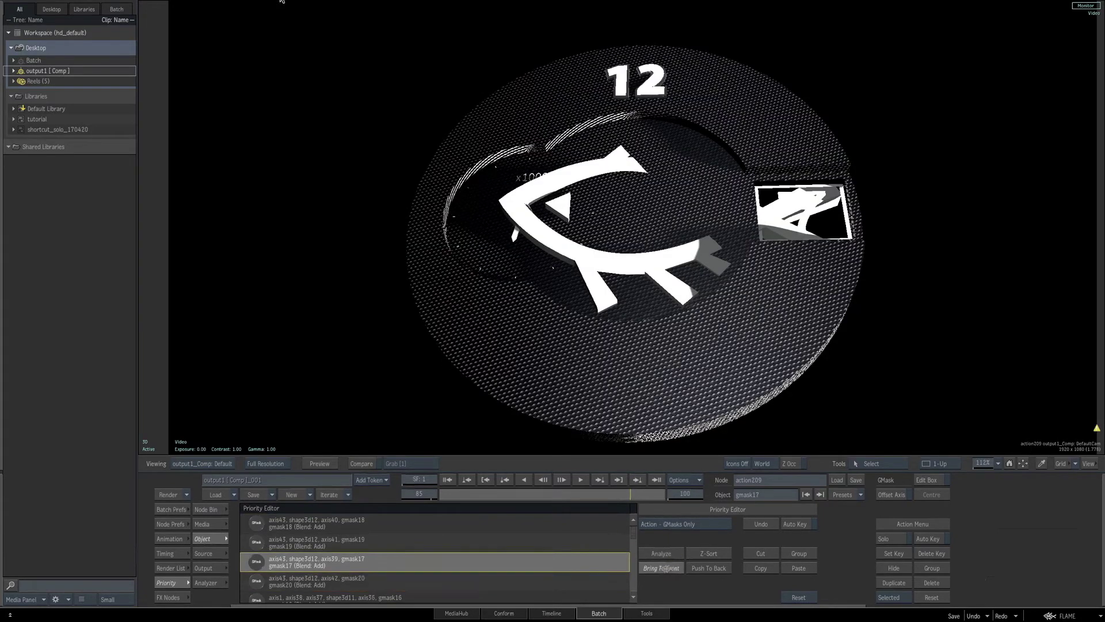
{"action": "left_click", "coordinate": [666, 568]}
{"action": "left_click", "coordinate": [667, 568]}
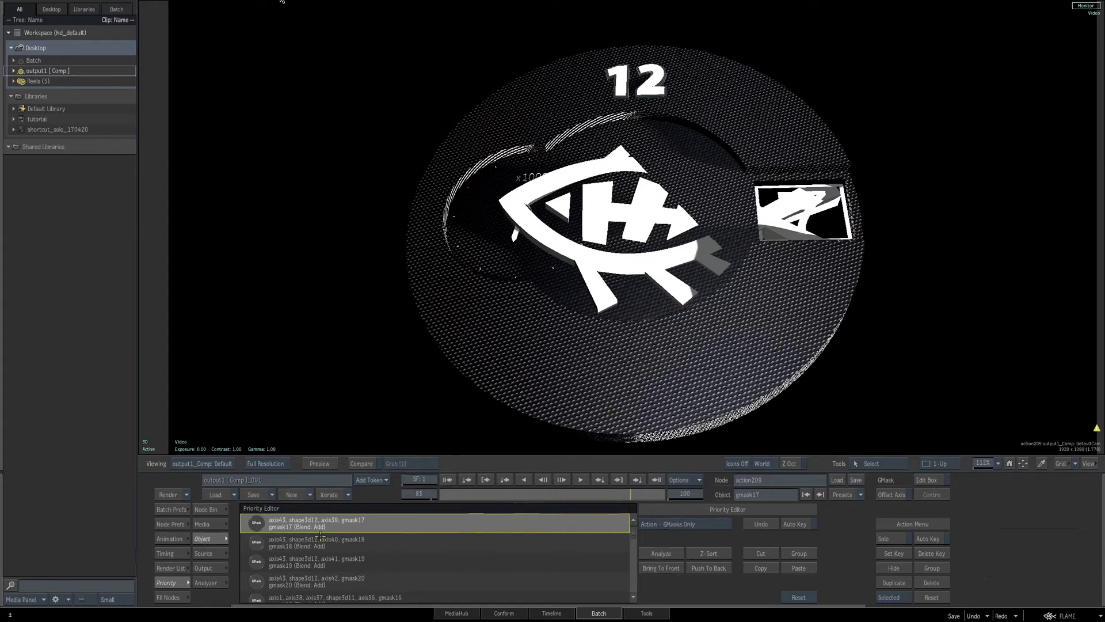
Reset the pasted logo's main axis, axis43, to its default transform values.
{"action": "left_click", "coordinate": [641, 211]}
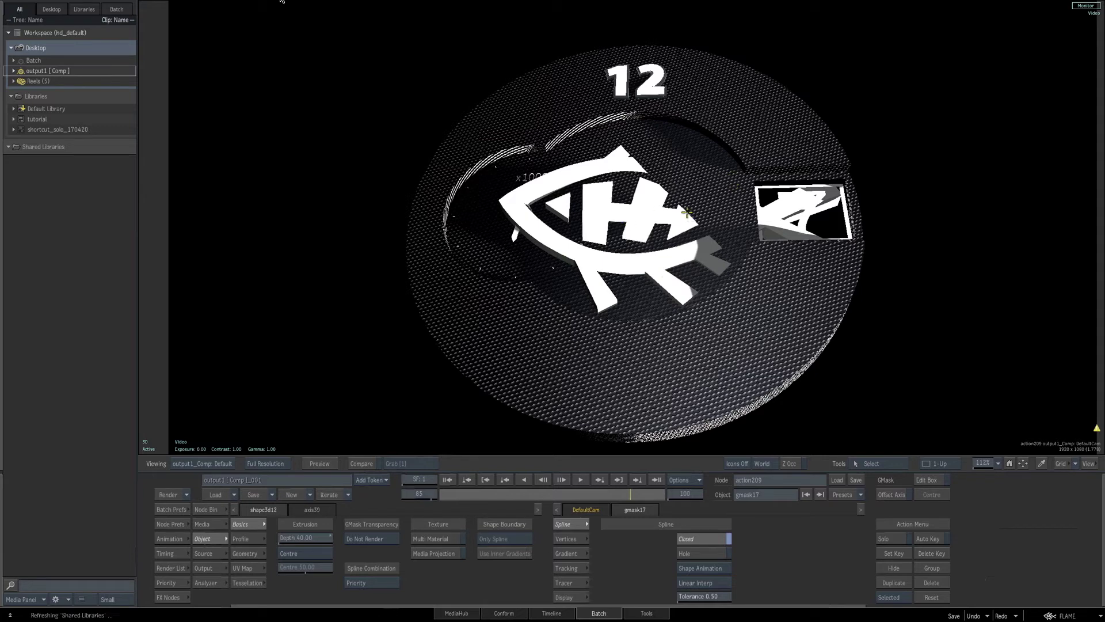
{"action": "key", "text": "F4"}
{"action": "left_click", "coordinate": [746, 179]}
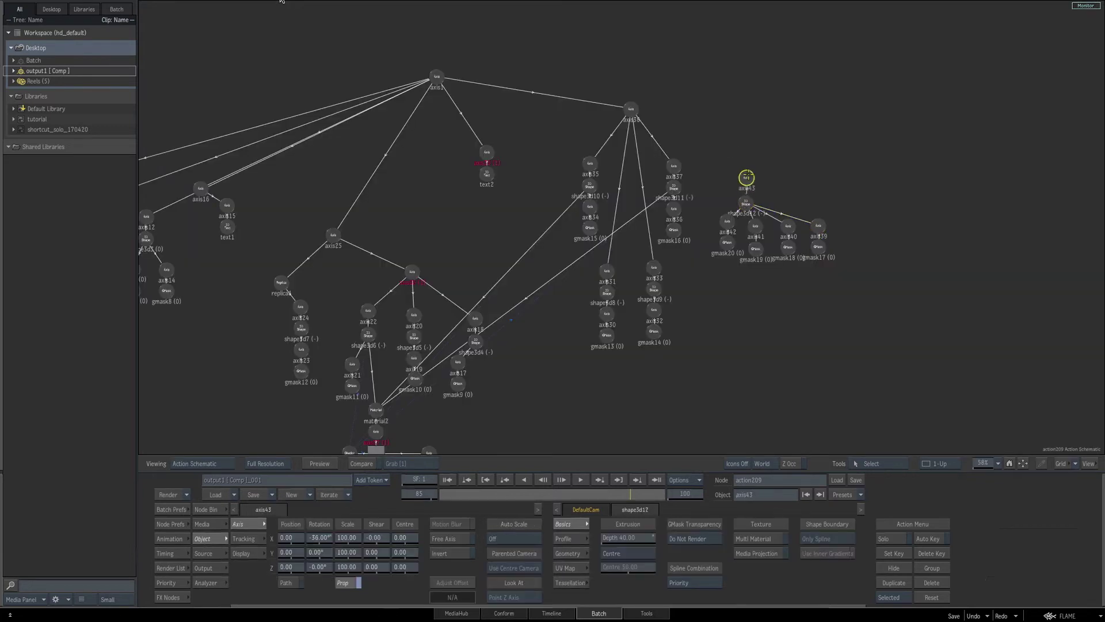
{"action": "key", "text": "F1"}
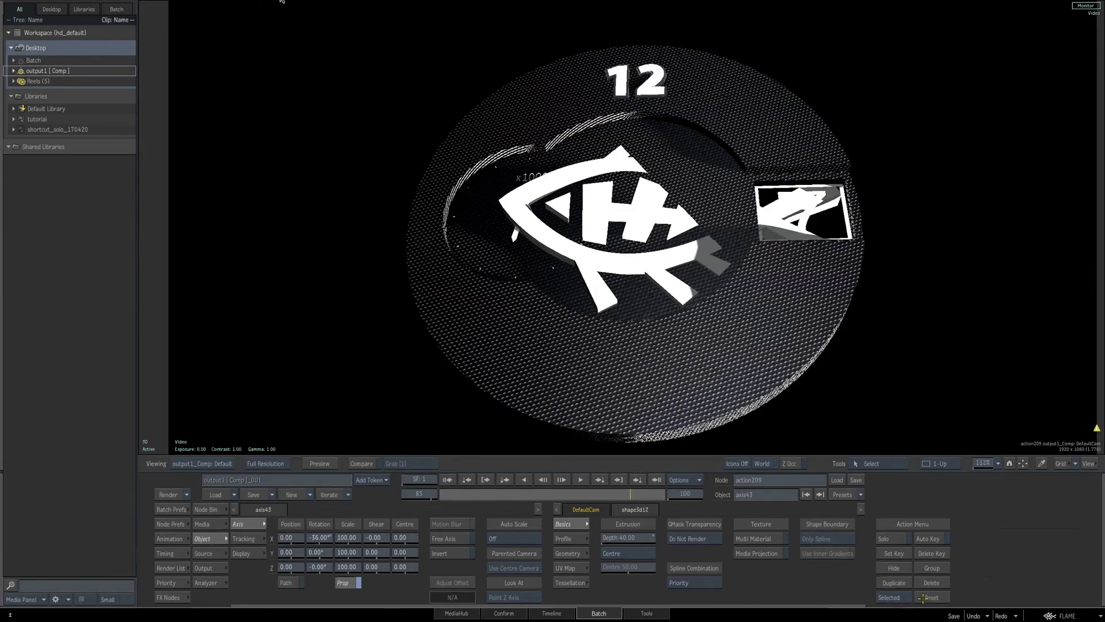
{"action": "key", "text": "F4"}
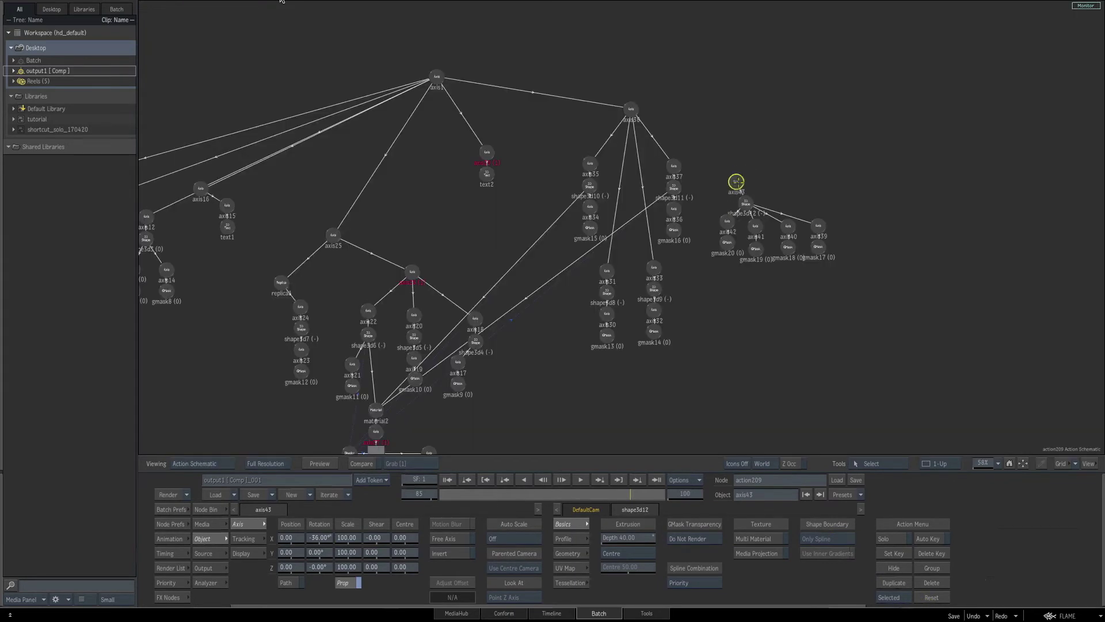
{"action": "left_click_drag", "start_coordinate": [737, 182], "coordinate": [745, 179]}
{"action": "key", "text": "F4"}
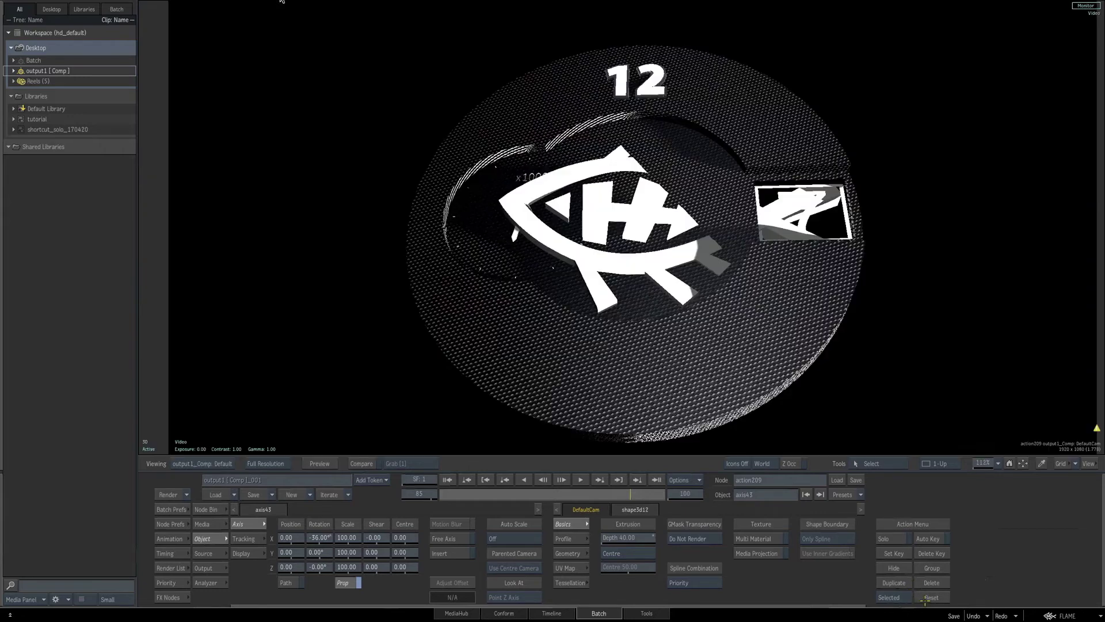
{"action": "left_click", "coordinate": [934, 599]}
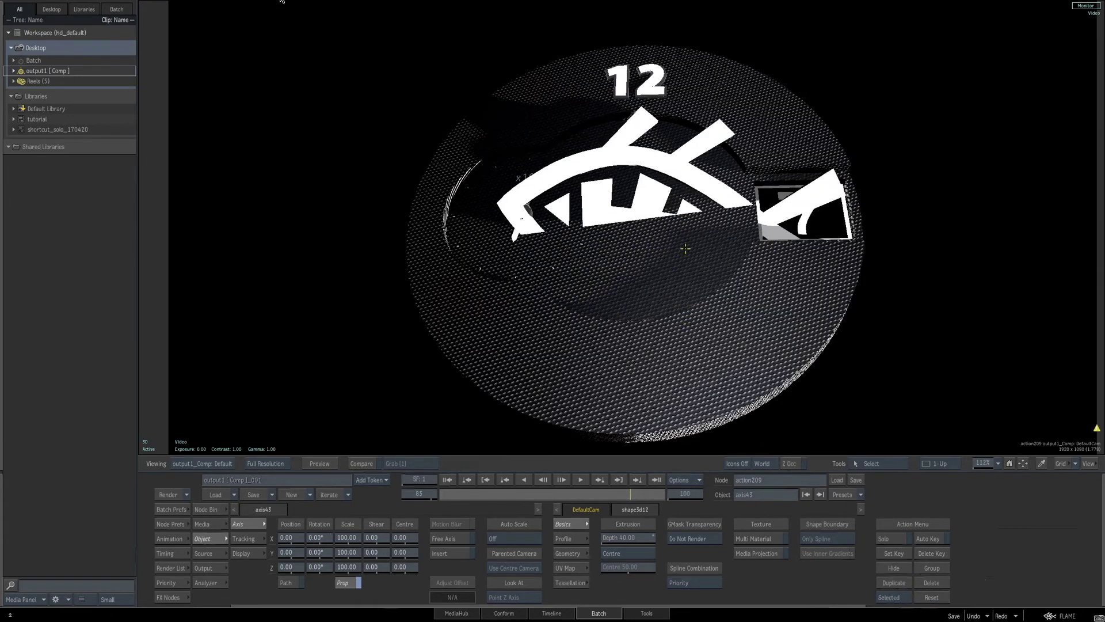
Parent the logo's main axis, axis43, to the dial's main axis, axis1, and check its alignment with the dial.
{"action": "key", "text": "F8"}
{"action": "left_click", "coordinate": [440, 74]}
{"action": "left_click_drag", "start_coordinate": [440, 75], "coordinate": [746, 179]}
{"action": "left_click", "coordinate": [746, 179]}
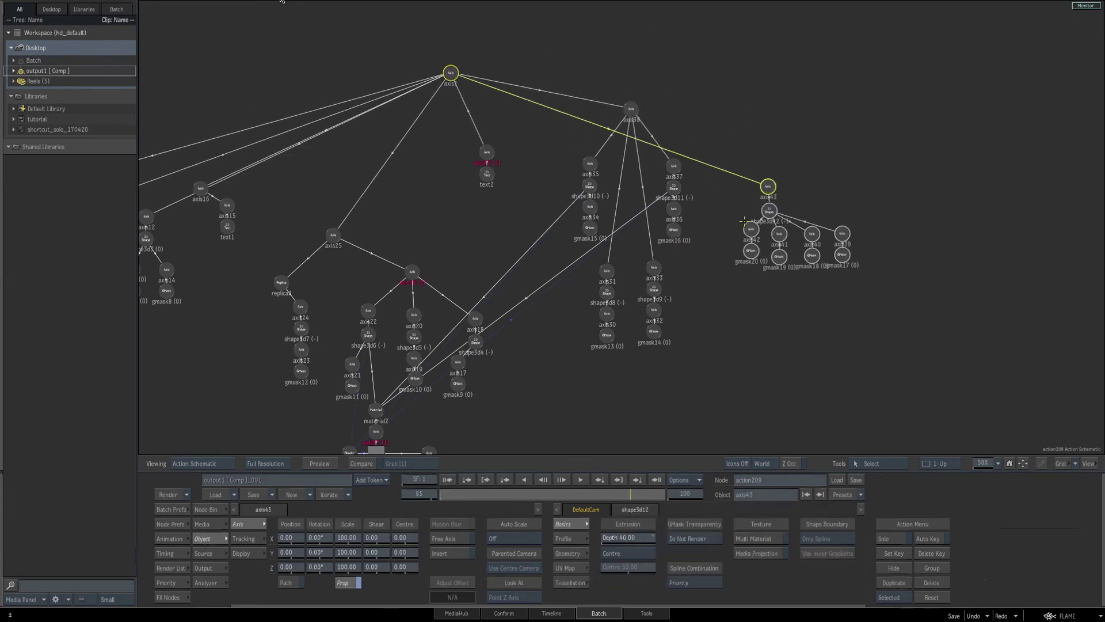
{"action": "key", "text": "F4"}
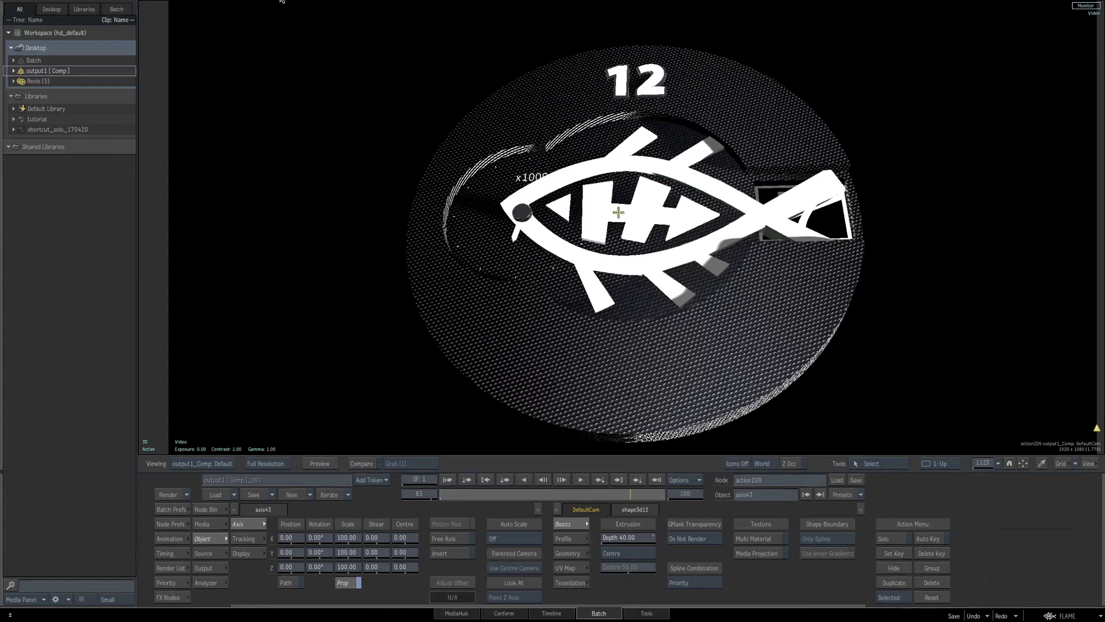
Add a Substance PBR texture with the aluminium metal preset to the fish logo's 3D shape, shape3d12, and view it on the dial.
{"action": "key", "text": "F8"}
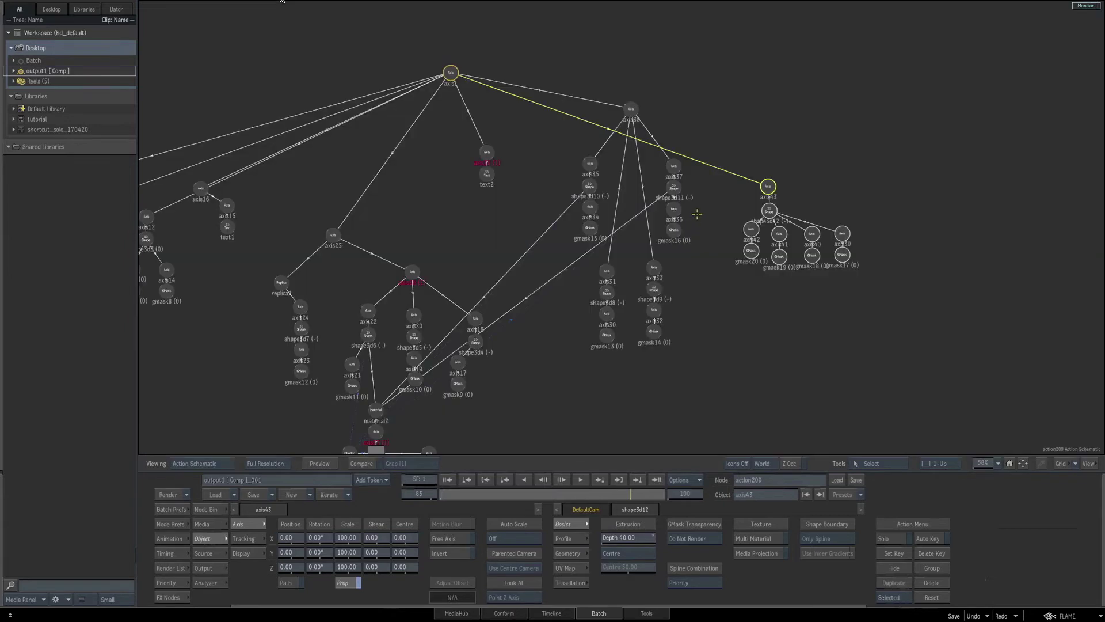
{"action": "left_click", "coordinate": [771, 213]}
{"action": "left_click", "coordinate": [752, 233]}
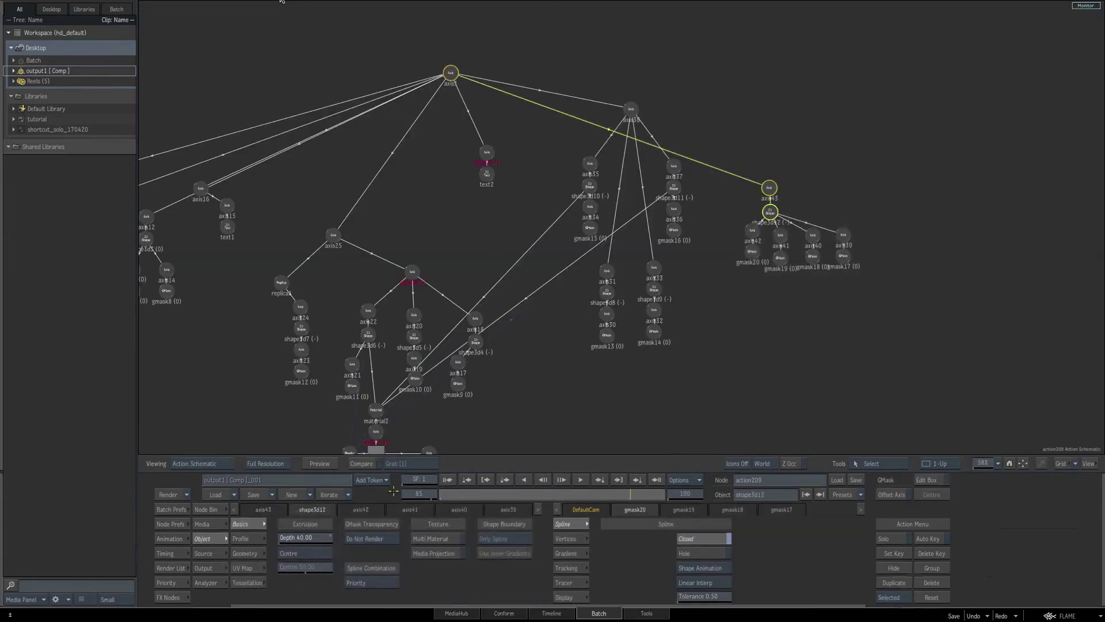
{"action": "left_click", "coordinate": [207, 510]}
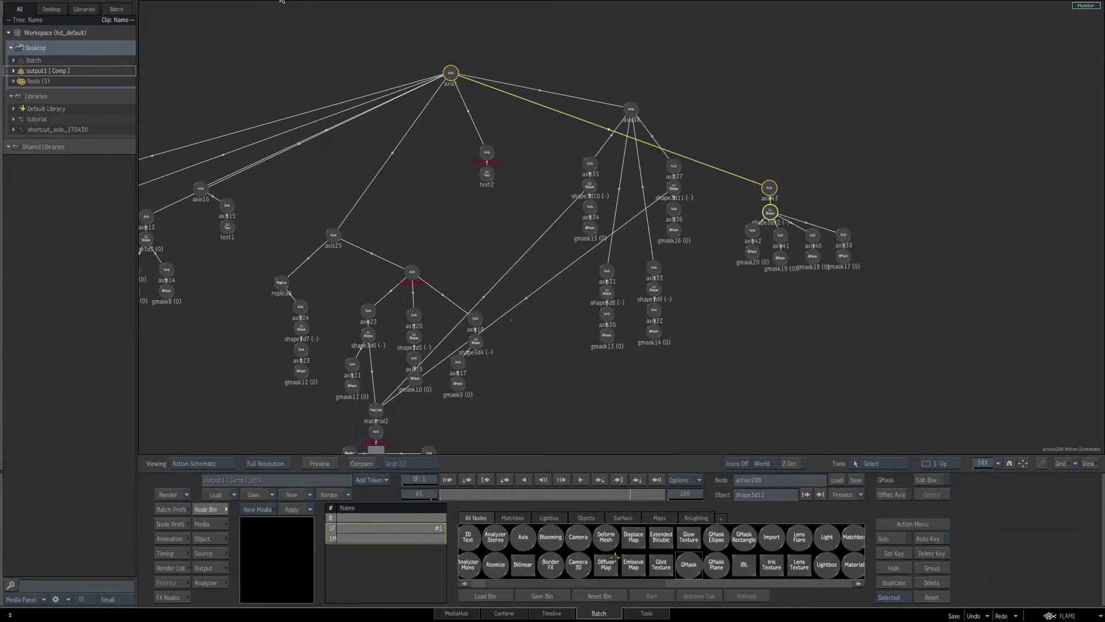
{"action": "scroll", "coordinate": [615, 557], "scroll_direction": "down", "scroll_amount": 5}
{"action": "left_click_drag", "start_coordinate": [800, 566], "coordinate": [743, 327]}
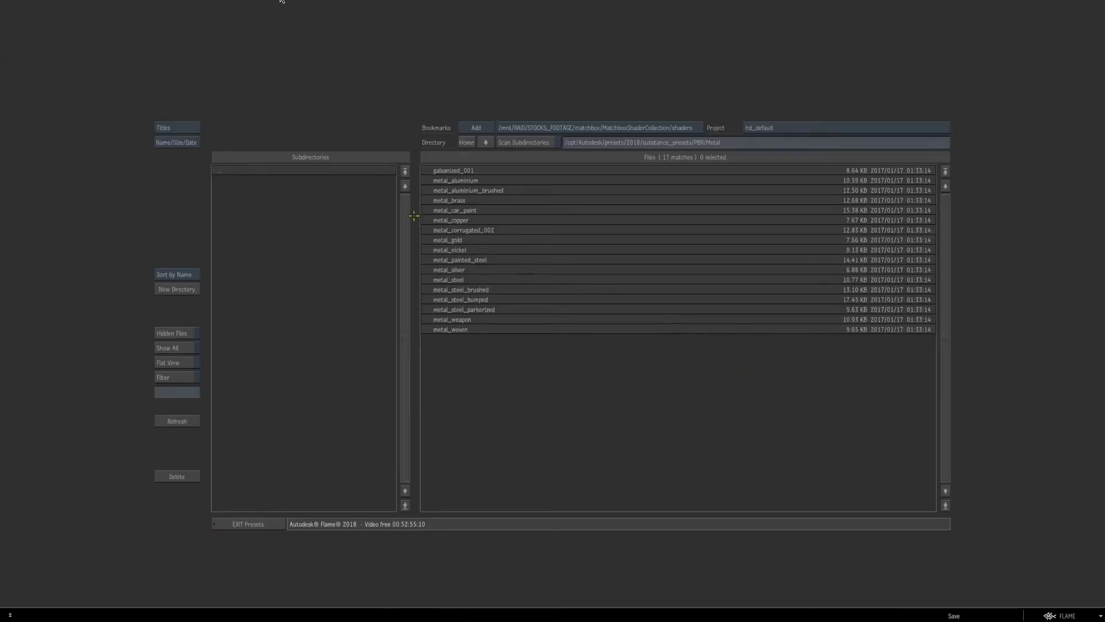
{"action": "left_click", "coordinate": [183, 129]}
{"action": "double_click", "coordinate": [518, 187]}
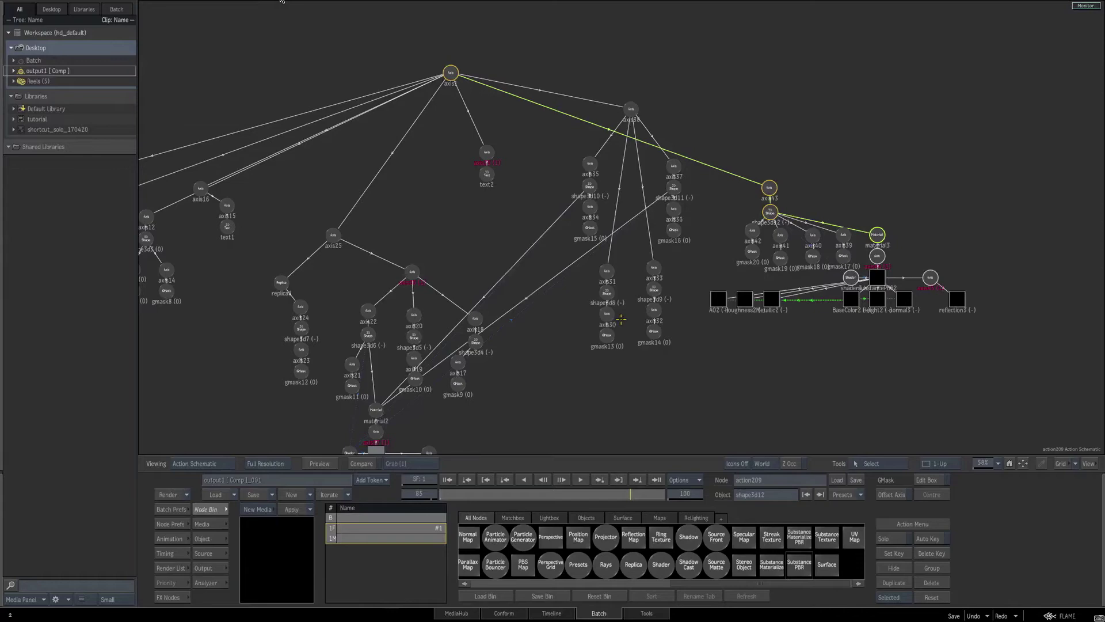
{"action": "key", "text": "F4"}
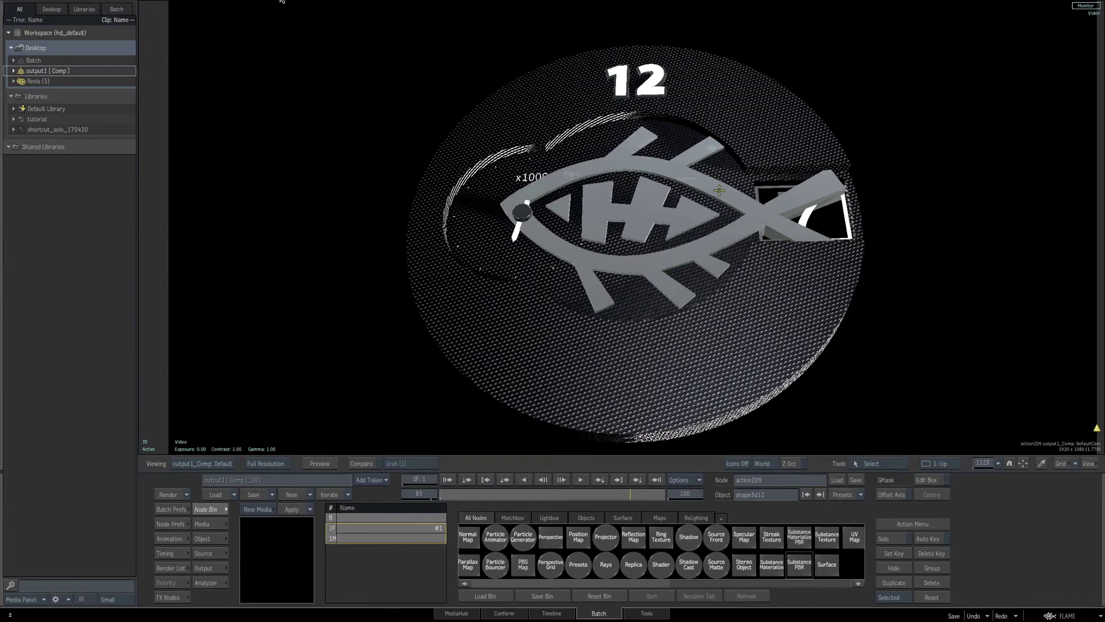
Set the Y normal control of the aluminium texture's normal map, normal3, to 8.00.
{"action": "key", "text": "F4"}
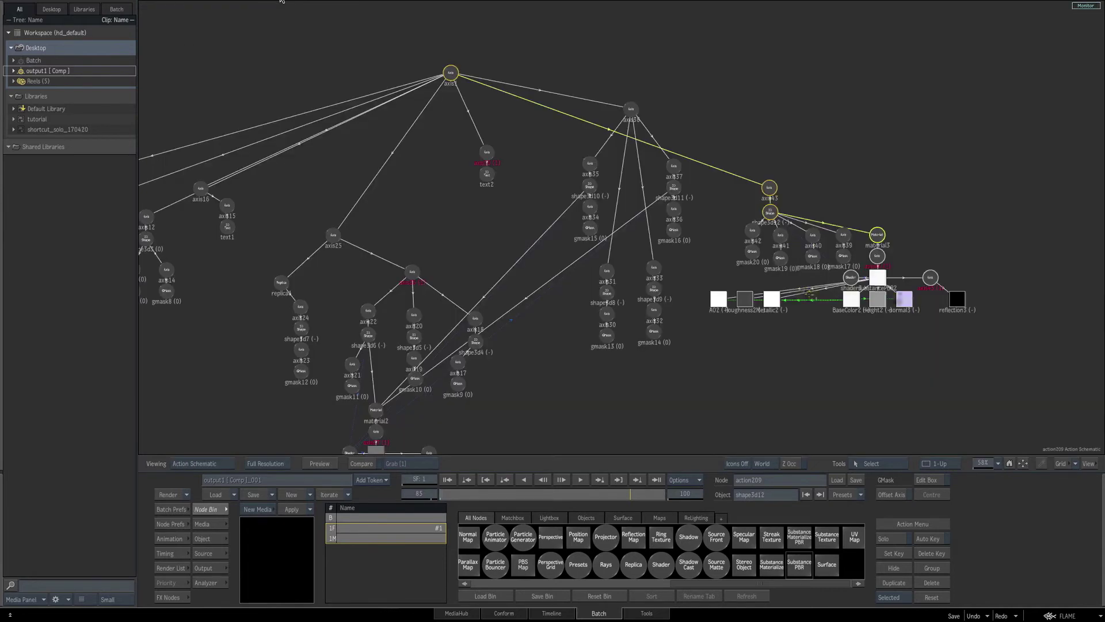
{"action": "left_click", "coordinate": [905, 300]}
{"action": "left_click", "coordinate": [209, 539]}
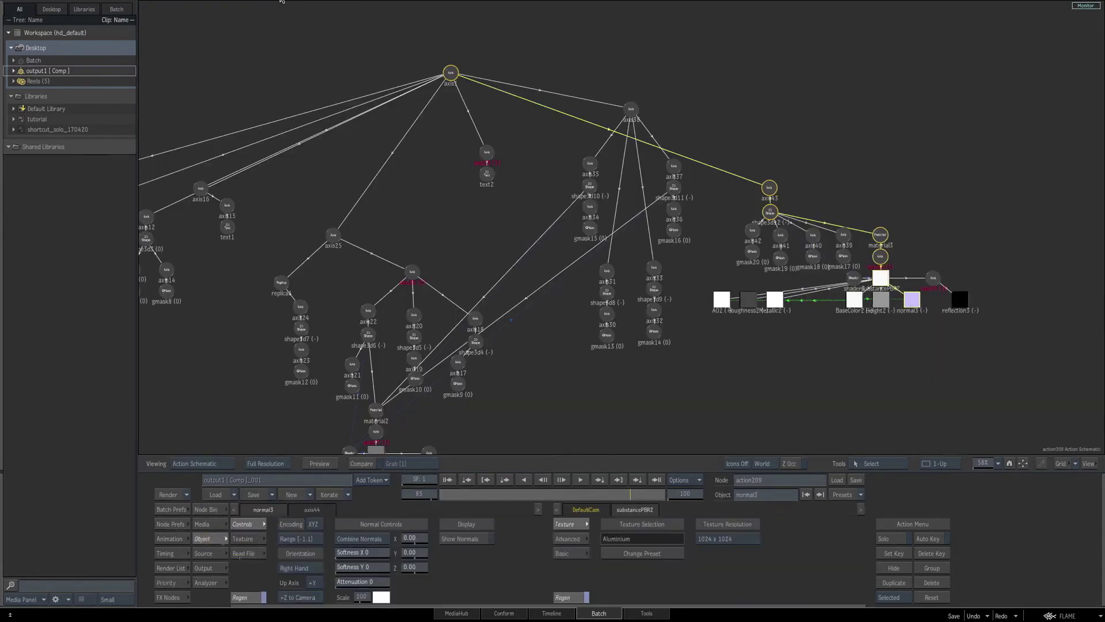
{"action": "key", "text": "F4"}
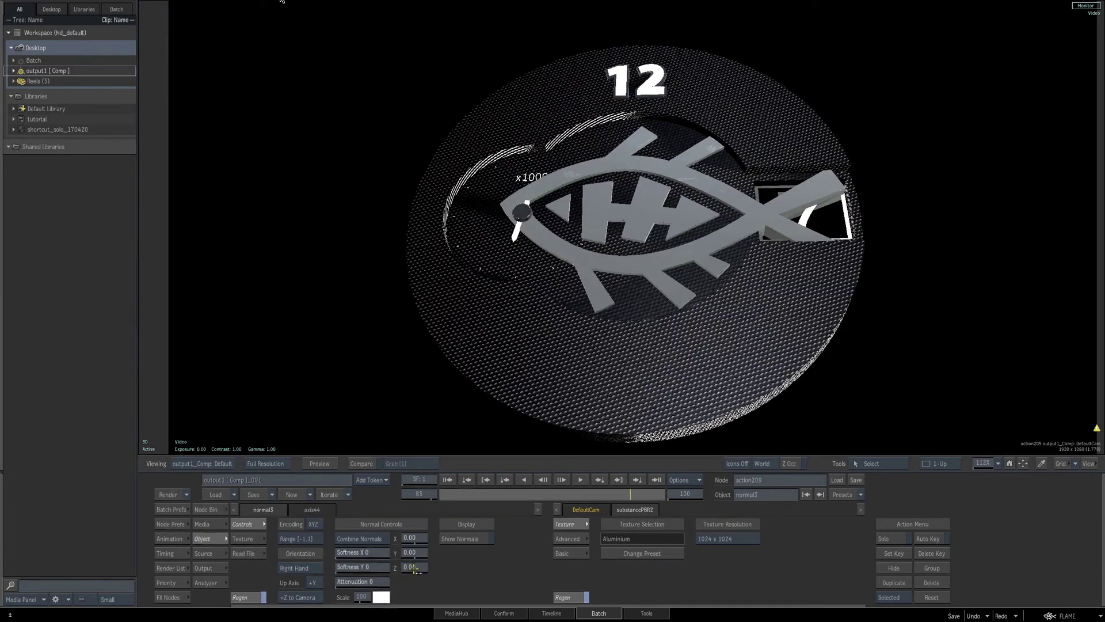
{"action": "left_click_drag", "start_coordinate": [413, 553], "coordinate": [418, 550]}
Scale the logo's axis43 to 18.00 and place it on the dial's lower part at X -10.00, Y -333.00, Z 36.00.
{"action": "key", "text": "Escape"}
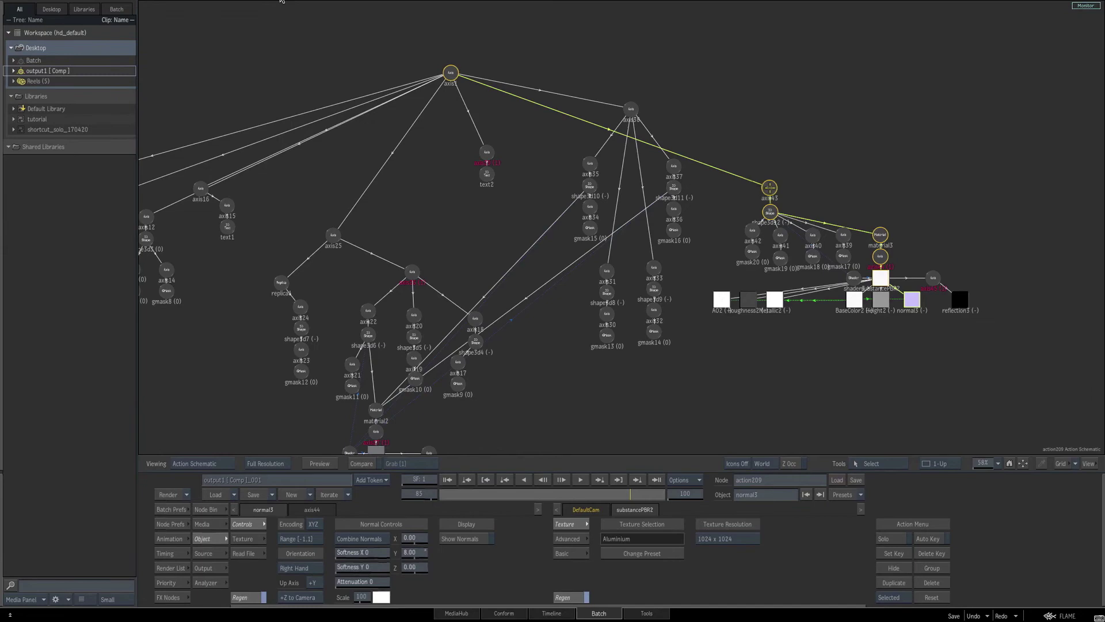
{"action": "left_click_drag", "start_coordinate": [770, 187], "coordinate": [773, 183]}
{"action": "key", "text": "F4"}
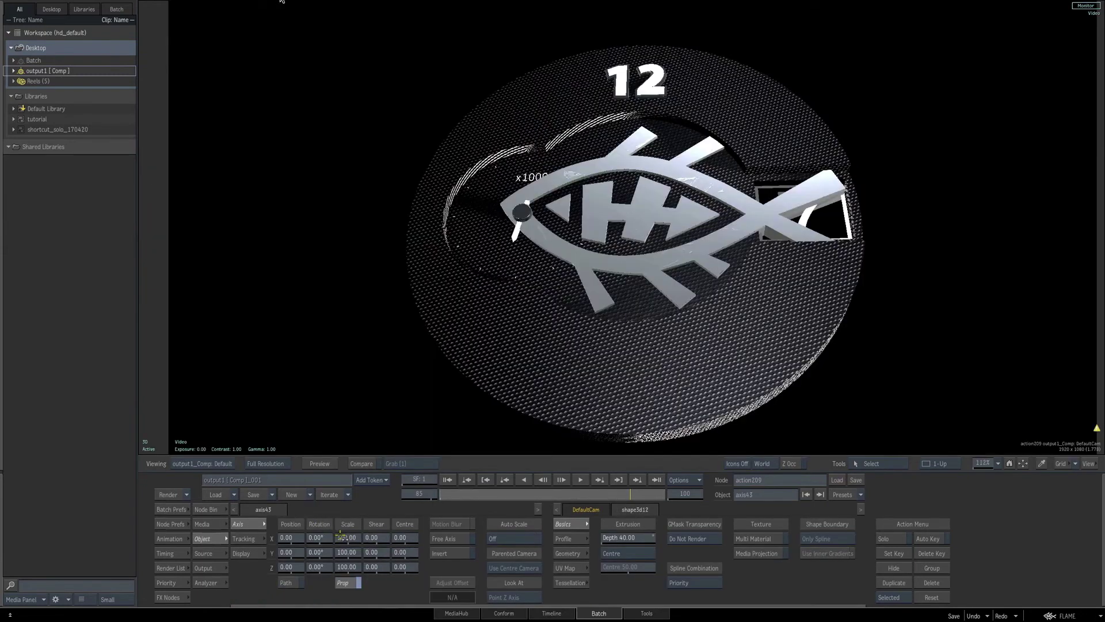
{"action": "left_click_drag", "start_coordinate": [347, 540], "coordinate": [222, 594]}
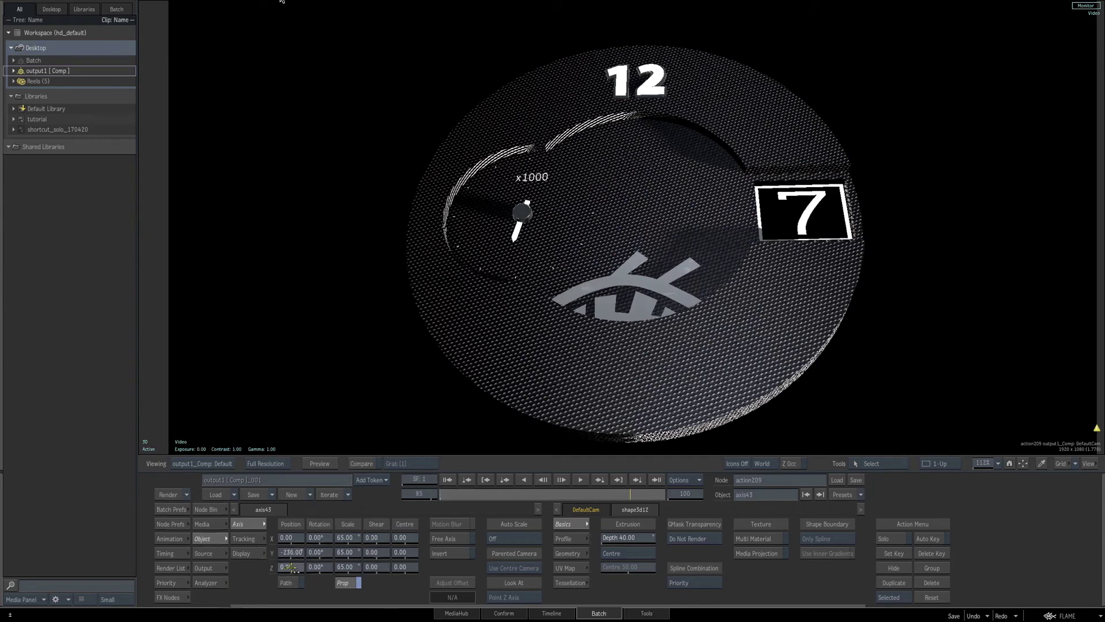
{"action": "mouse_move", "coordinate": [291, 568]}
{"action": "left_mouse_down"}
{"action": "mouse_move", "coordinate": [306, 556]}
{"action": "mouse_move", "coordinate": [270, 565]}
{"action": "left_mouse_up"}
{"action": "left_click_drag", "start_coordinate": [348, 539], "coordinate": [301, 553]}
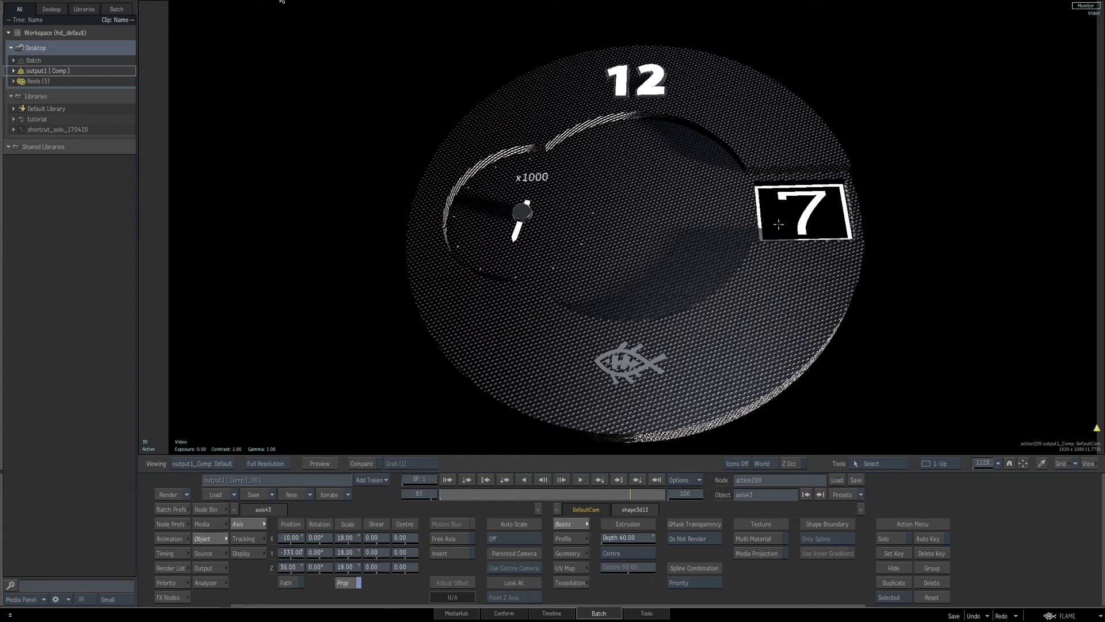
Set the Y normal control of normal3 to 20.00 and check the logo in the rendered watch view.
{"action": "key", "text": "F8"}
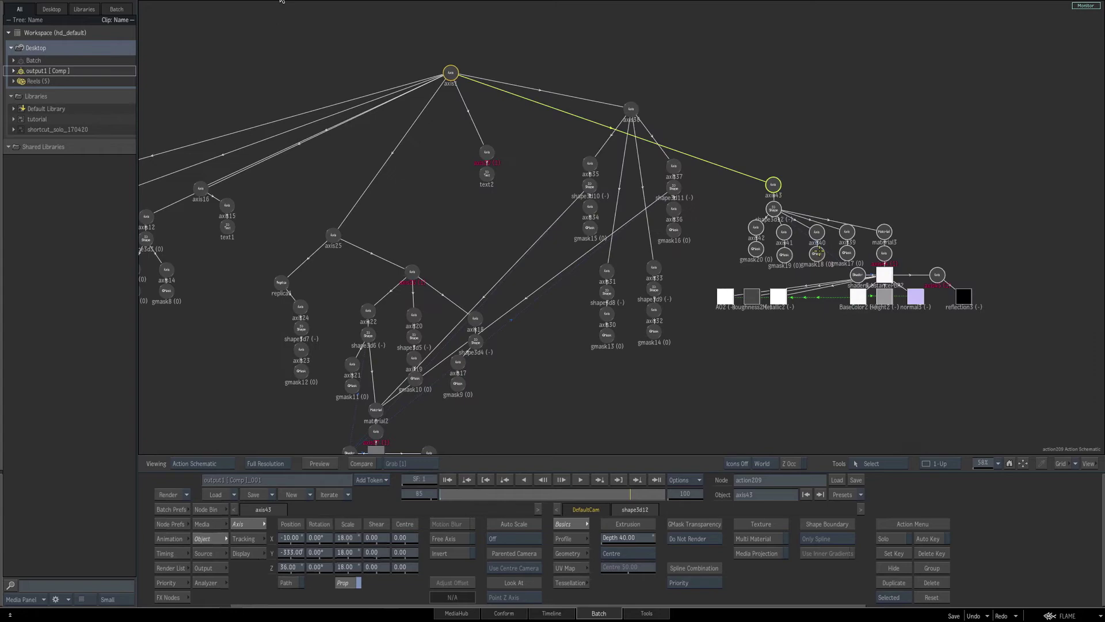
{"action": "left_click", "coordinate": [912, 297]}
{"action": "key", "text": "F4"}
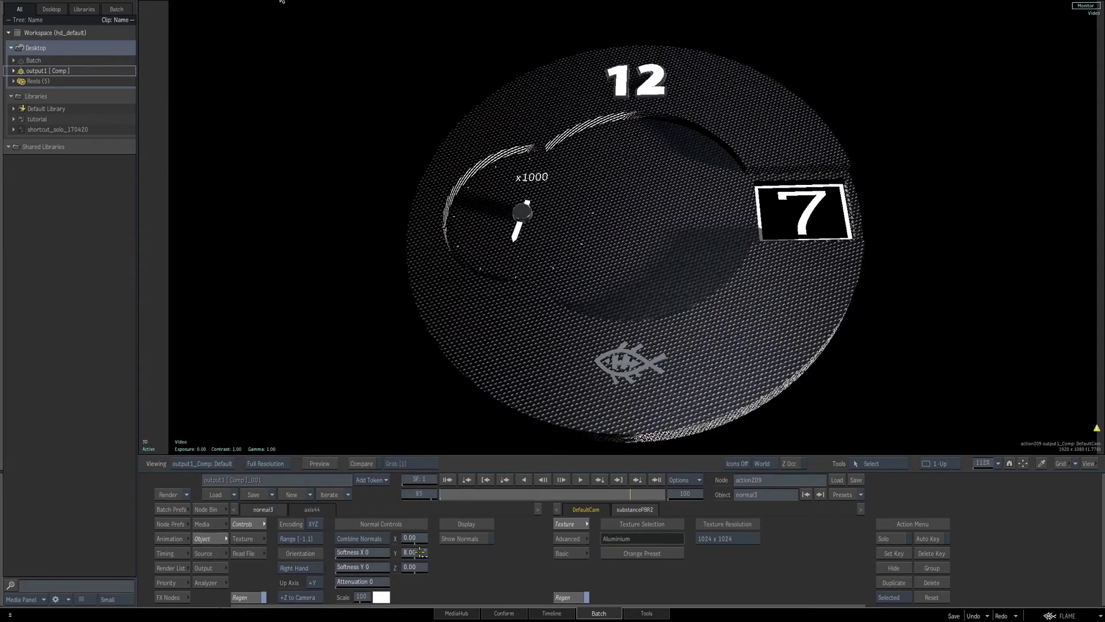
{"action": "left_click_drag", "start_coordinate": [413, 552], "coordinate": [424, 553]}
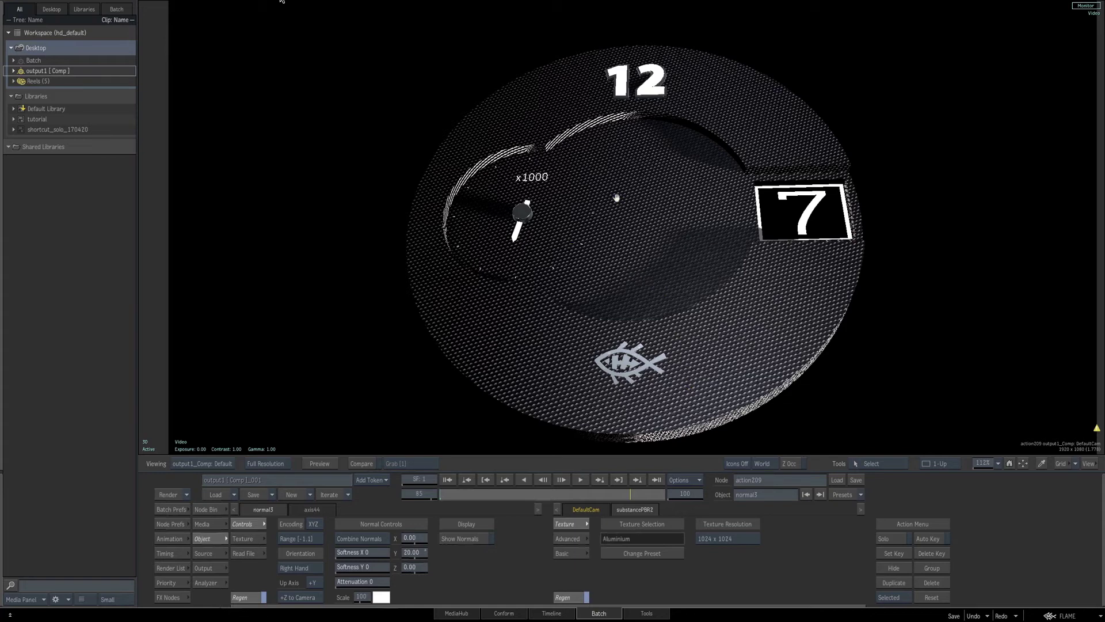
{"action": "key", "text": "1"}
{"action": "left_click_drag", "start_coordinate": [628, 172], "coordinate": [626, 227]}
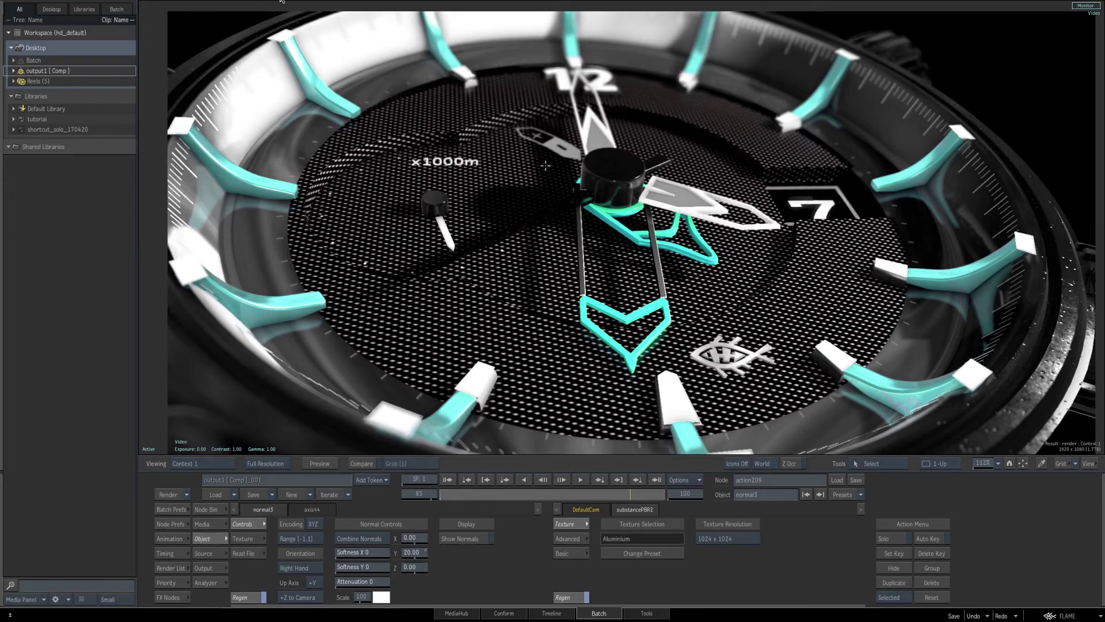
Return to the batch schematic and view the icons_372 clip.
{"action": "key", "text": "Escape"}
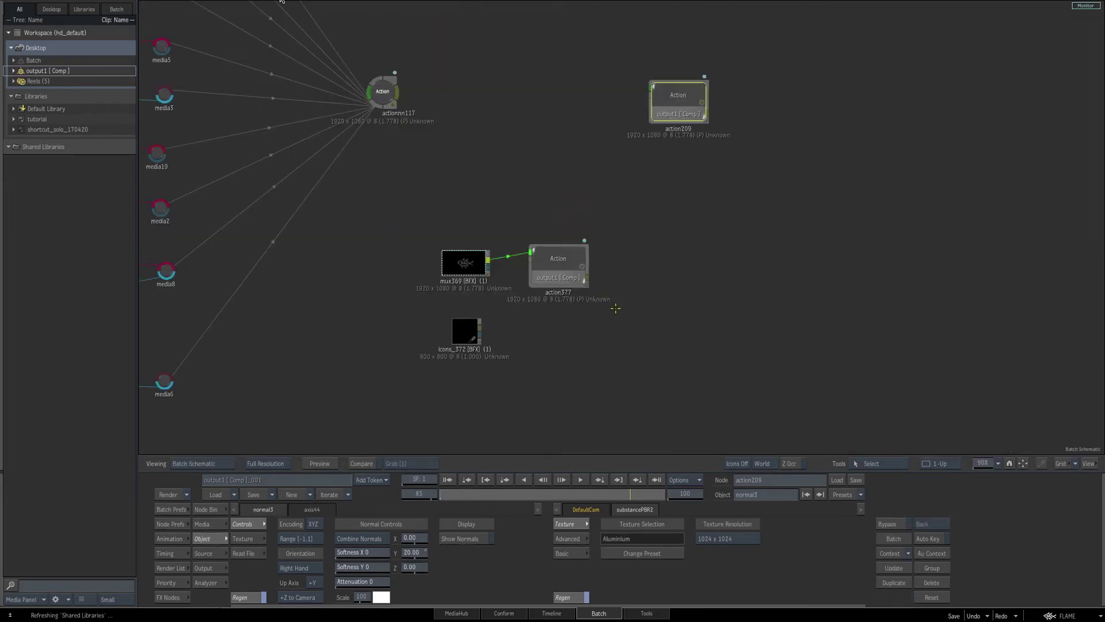
{"action": "left_click_drag", "start_coordinate": [628, 332], "coordinate": [639, 336]}
{"action": "left_click_drag", "start_coordinate": [541, 339], "coordinate": [511, 324]}
{"action": "left_click", "coordinate": [452, 322]}
{"action": "key", "text": "F1"}
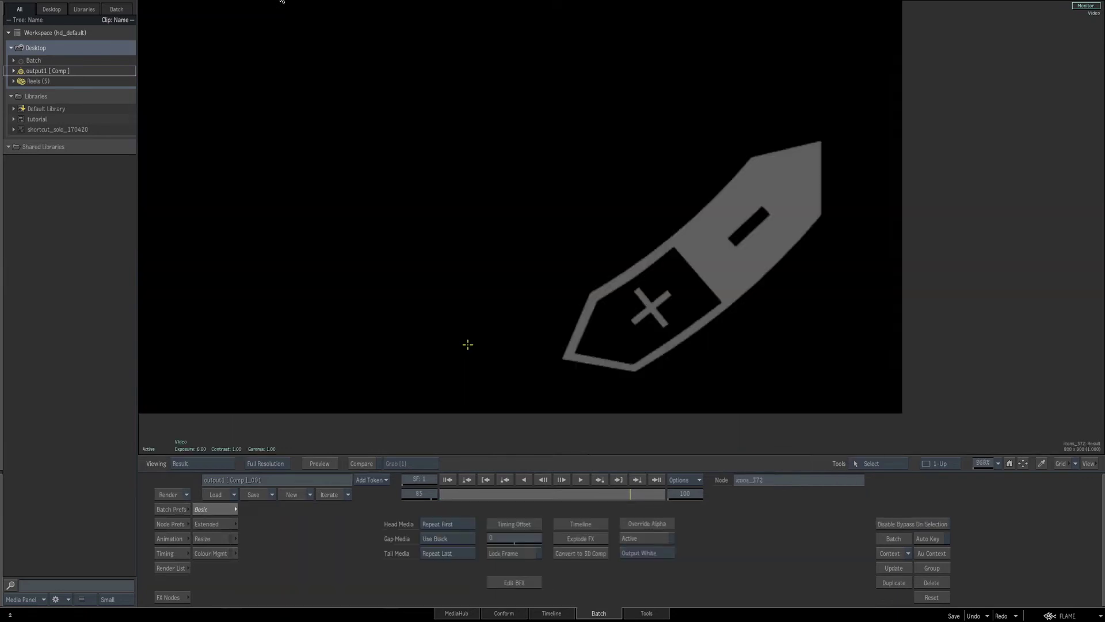
{"action": "key", "text": "F4"}
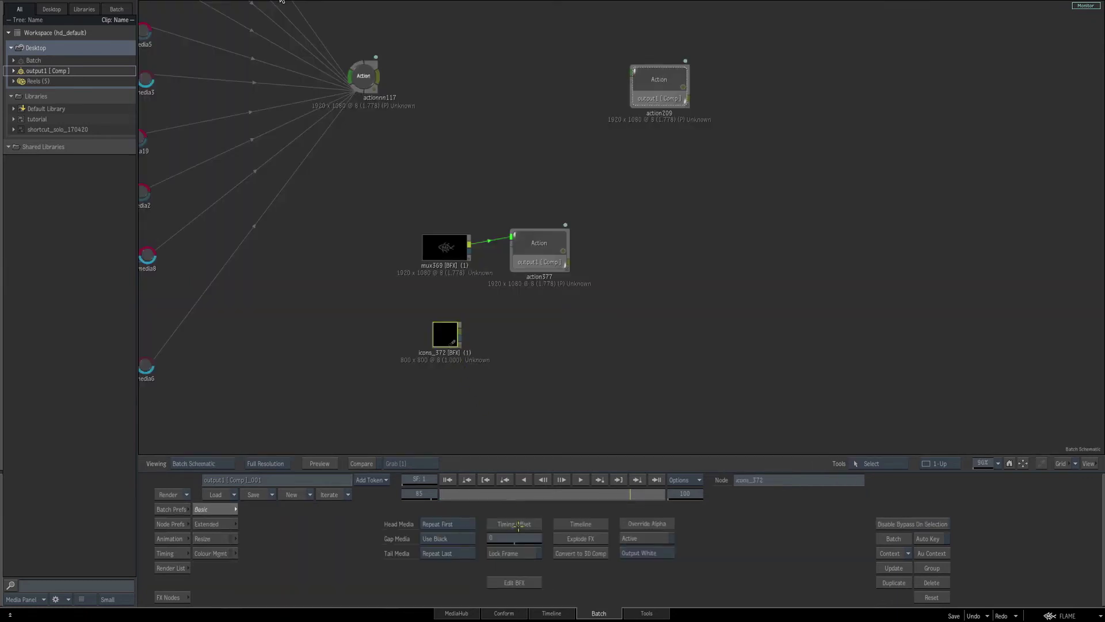
Add an Action node with icons_372 as its background and open it for editing.
{"action": "left_click", "coordinate": [172, 597]}
{"action": "key", "text": "a"}
{"action": "left_click_drag", "start_coordinate": [373, 562], "coordinate": [526, 340]}
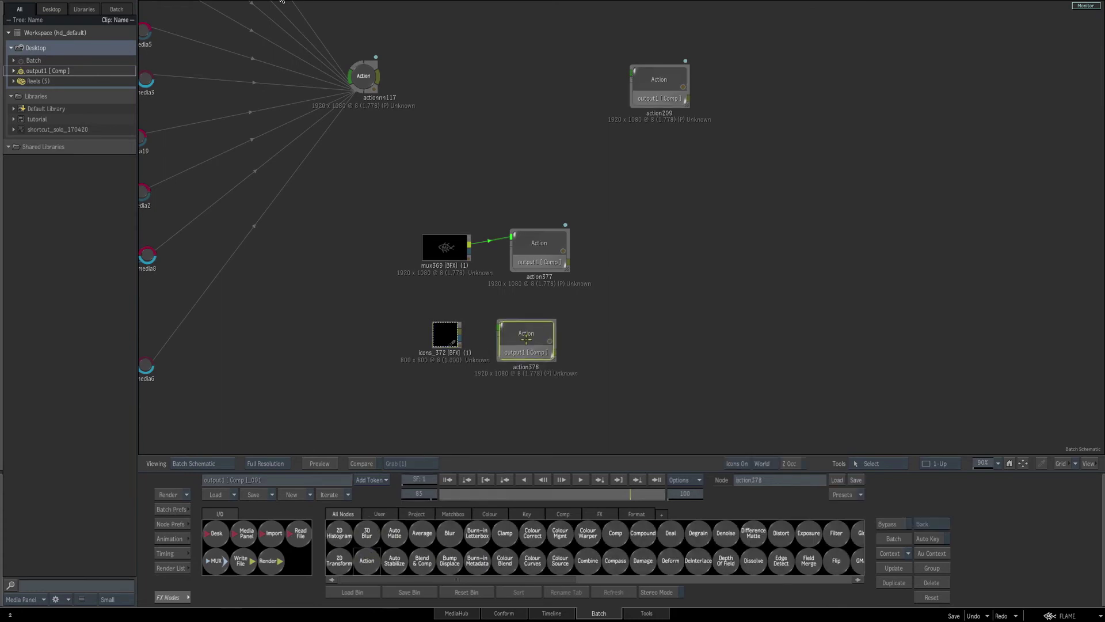
{"action": "double_click", "coordinate": [526, 343]}
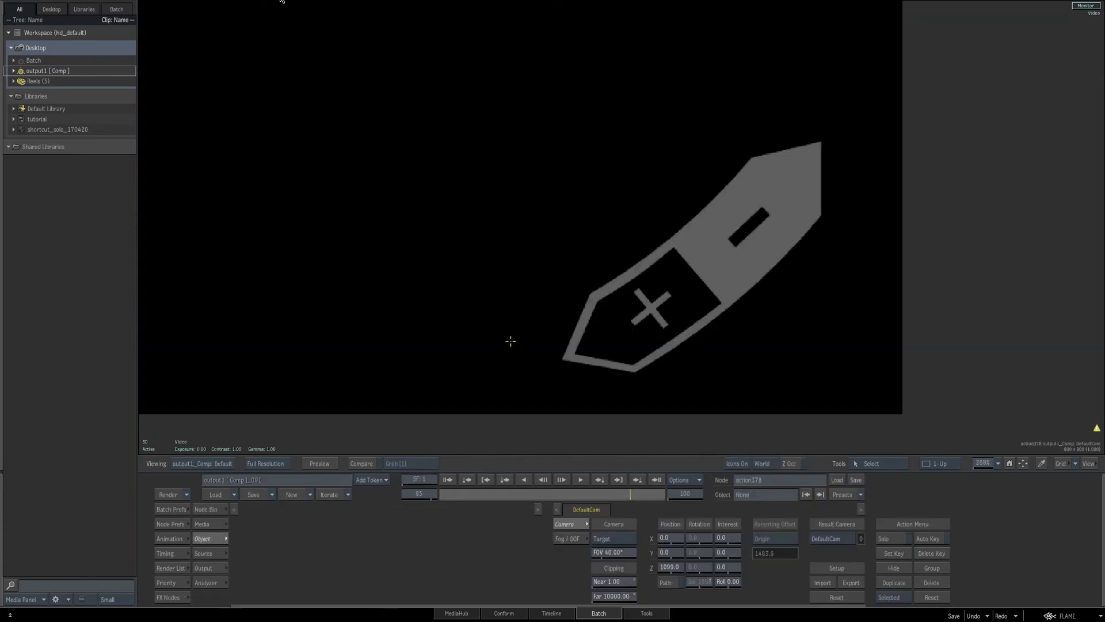
Add a 3D Shape and trace the icon's outer outline, inner cutout, minus and plus signs with separate GMasks.
{"action": "left_click", "coordinate": [206, 509]}
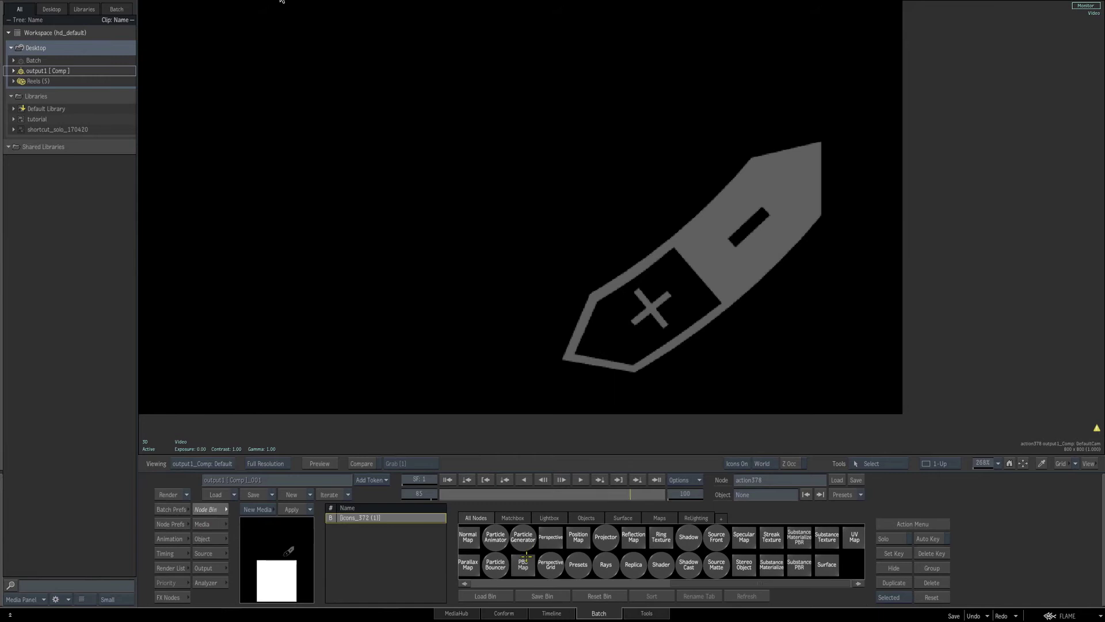
{"action": "mouse_move", "coordinate": [482, 559]}
{"action": "left_mouse_down"}
{"action": "mouse_move", "coordinate": [473, 563]}
{"action": "mouse_move", "coordinate": [542, 329]}
{"action": "mouse_move", "coordinate": [569, 189]}
{"action": "left_mouse_up"}
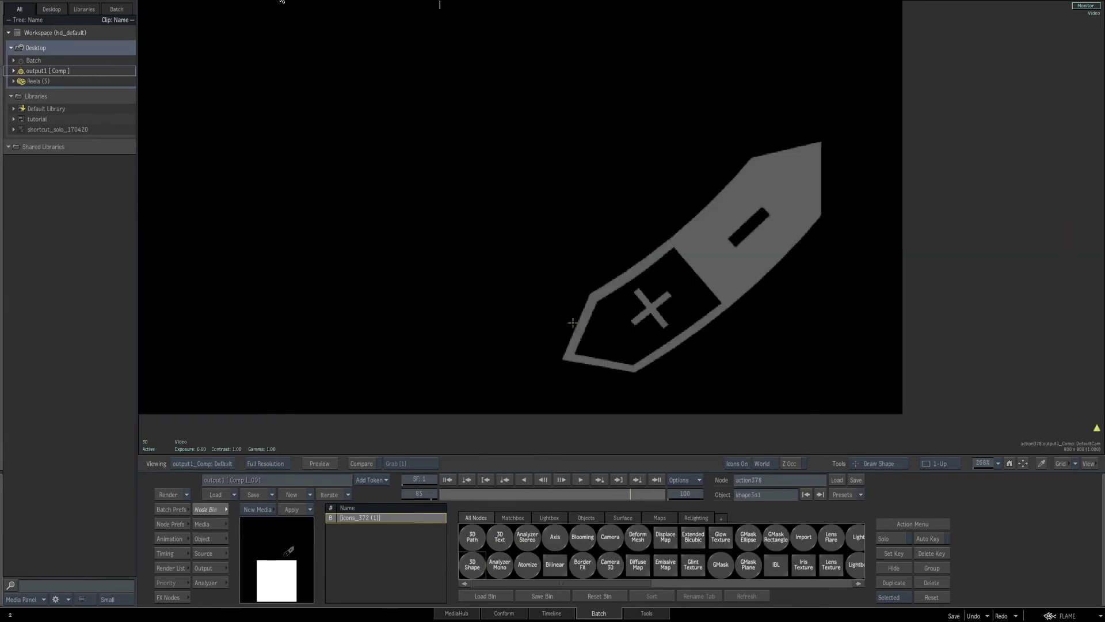
{"action": "left_click", "coordinate": [590, 295]}
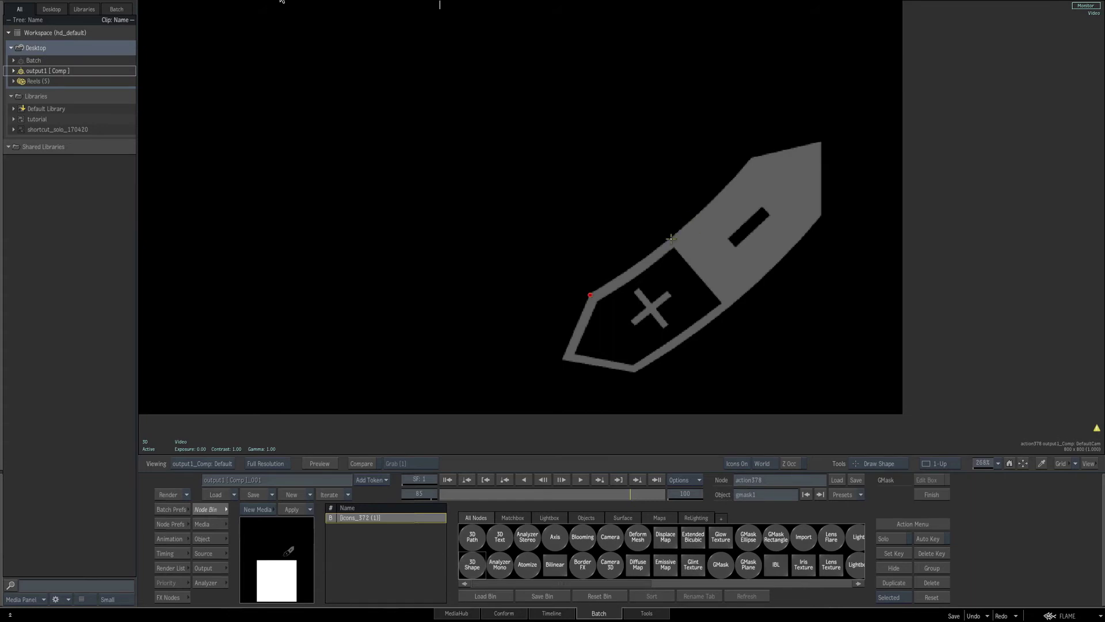
{"action": "left_click_drag", "start_coordinate": [671, 238], "coordinate": [707, 208]}
{"action": "left_click", "coordinate": [750, 157]}
{"action": "left_click", "coordinate": [823, 214]}
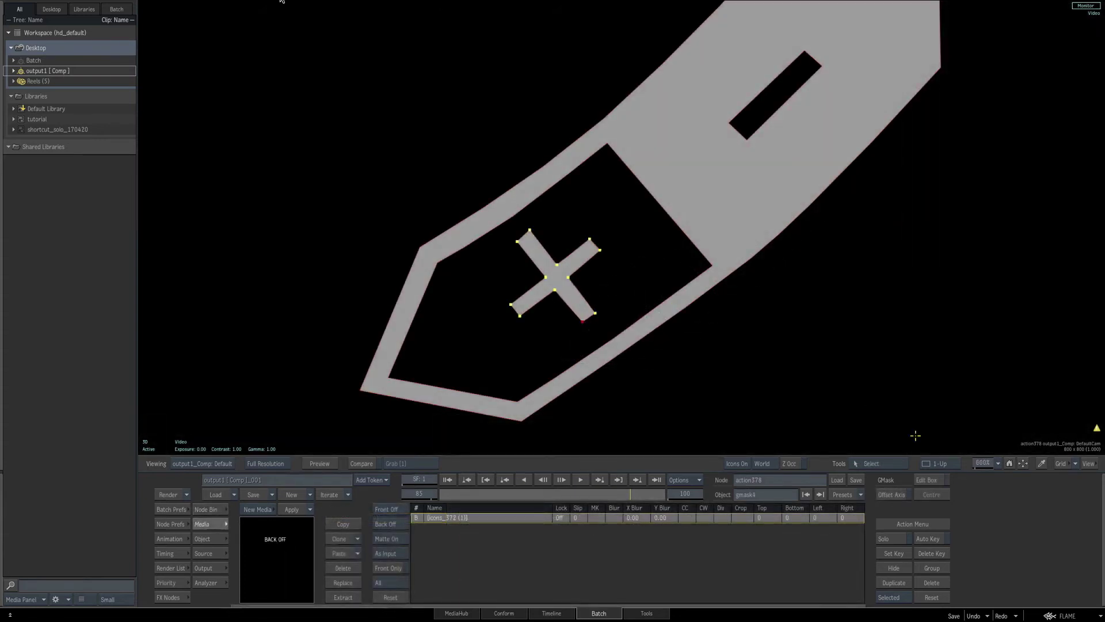
Set the transparency of the icon's 3D shape, shape3d1, to 0.0%.
{"action": "left_click_drag", "start_coordinate": [983, 467], "coordinate": [845, 461]}
{"action": "key", "text": "Escape"}
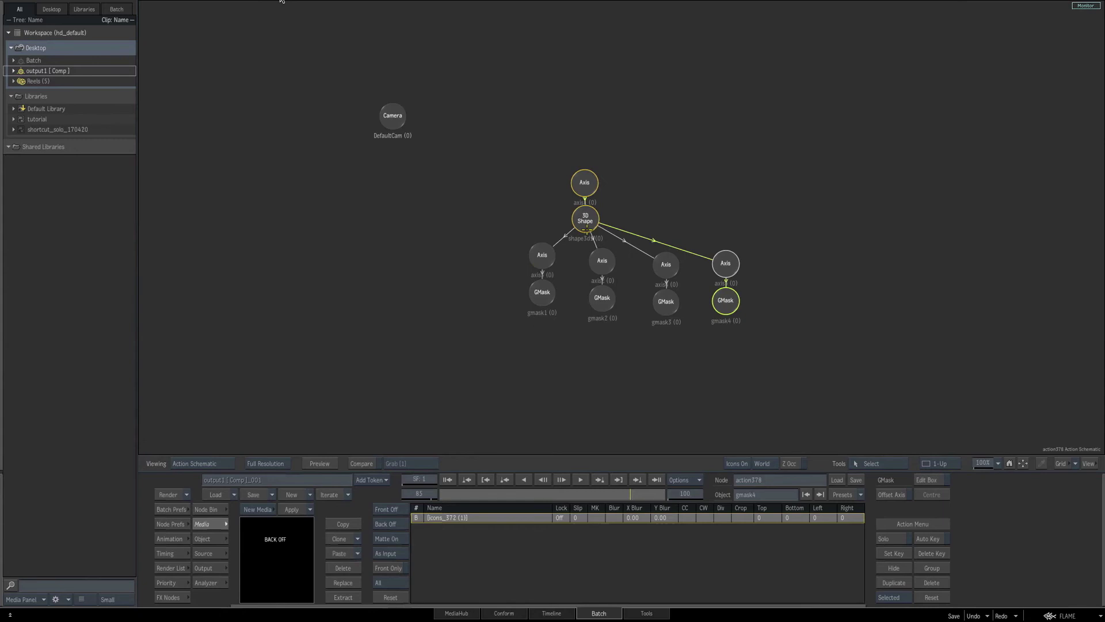
{"action": "left_click", "coordinate": [586, 223]}
{"action": "left_click", "coordinate": [213, 537]}
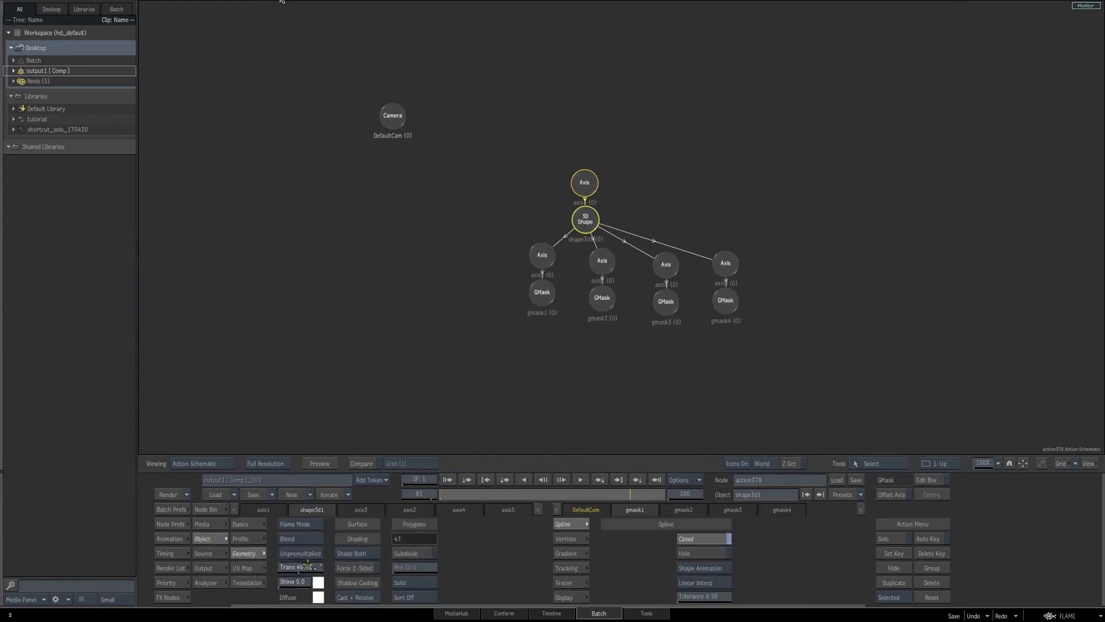
{"action": "key", "text": "F1"}
{"action": "left_click_drag", "start_coordinate": [300, 567], "coordinate": [199, 562]}
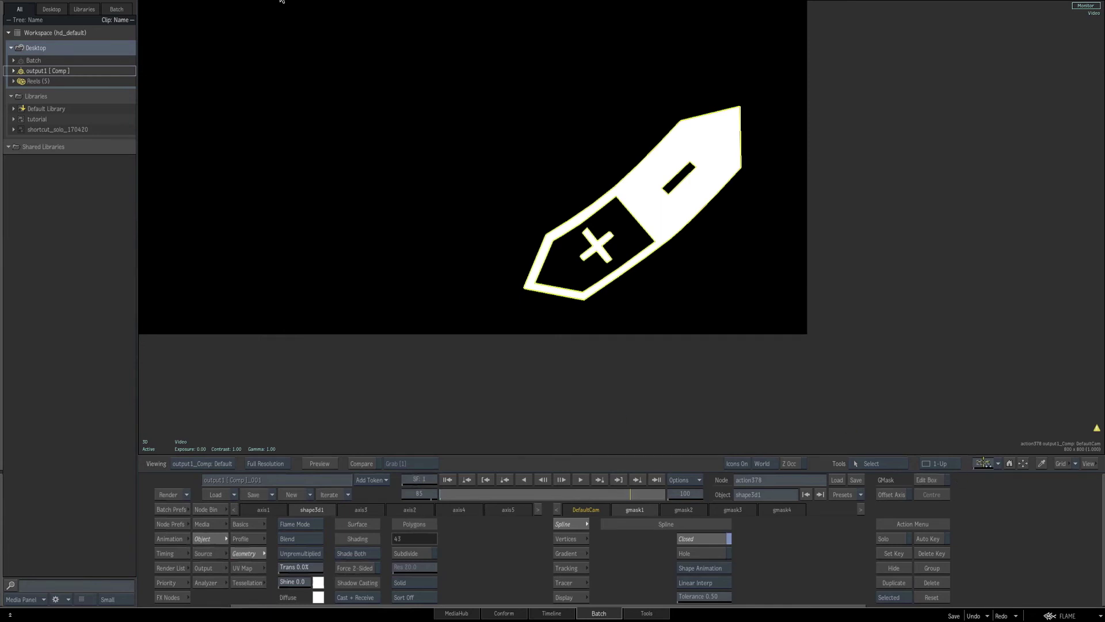
Set the Action node's rendering resolution to User Defined in its node preferences.
{"action": "left_click_drag", "start_coordinate": [984, 463], "coordinate": [923, 463]}
{"action": "left_click_drag", "start_coordinate": [851, 384], "coordinate": [858, 446]}
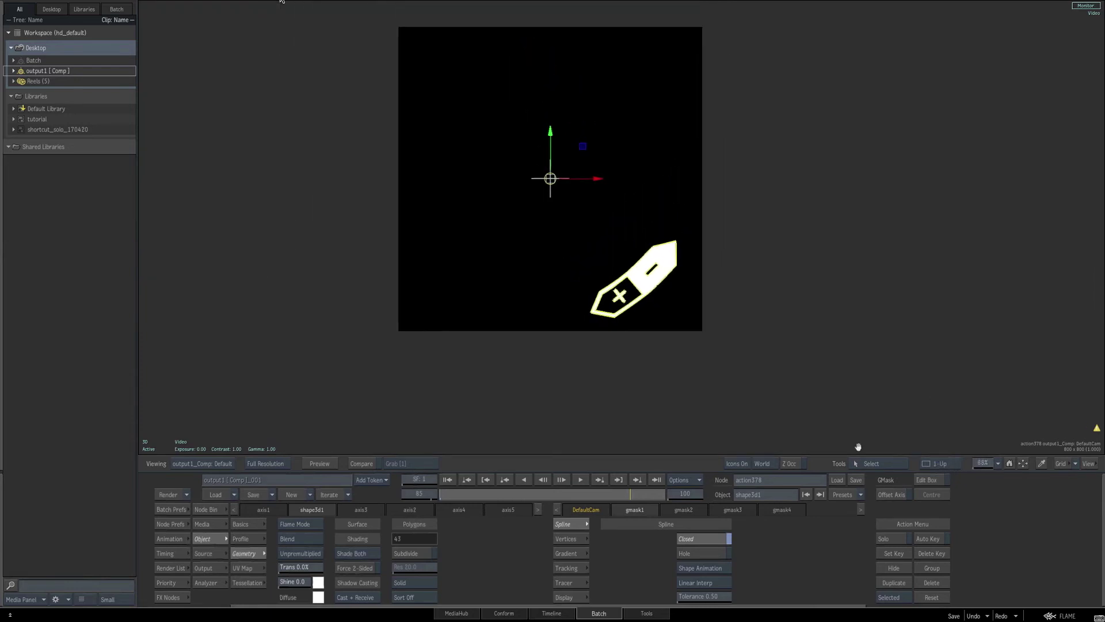
{"action": "left_click", "coordinate": [172, 524]}
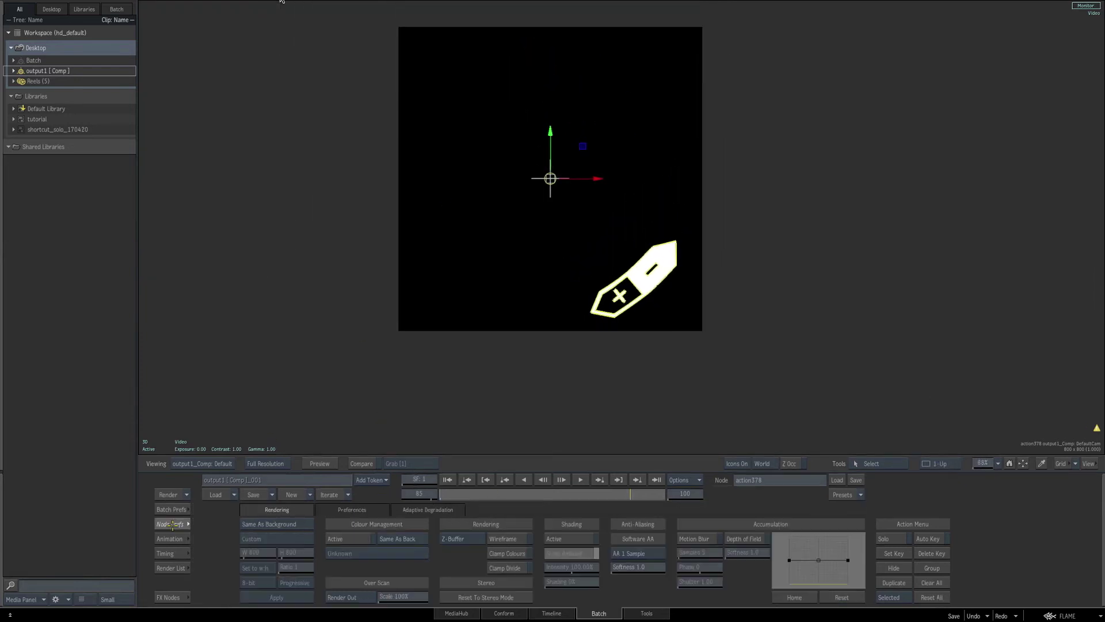
{"action": "left_click", "coordinate": [290, 527]}
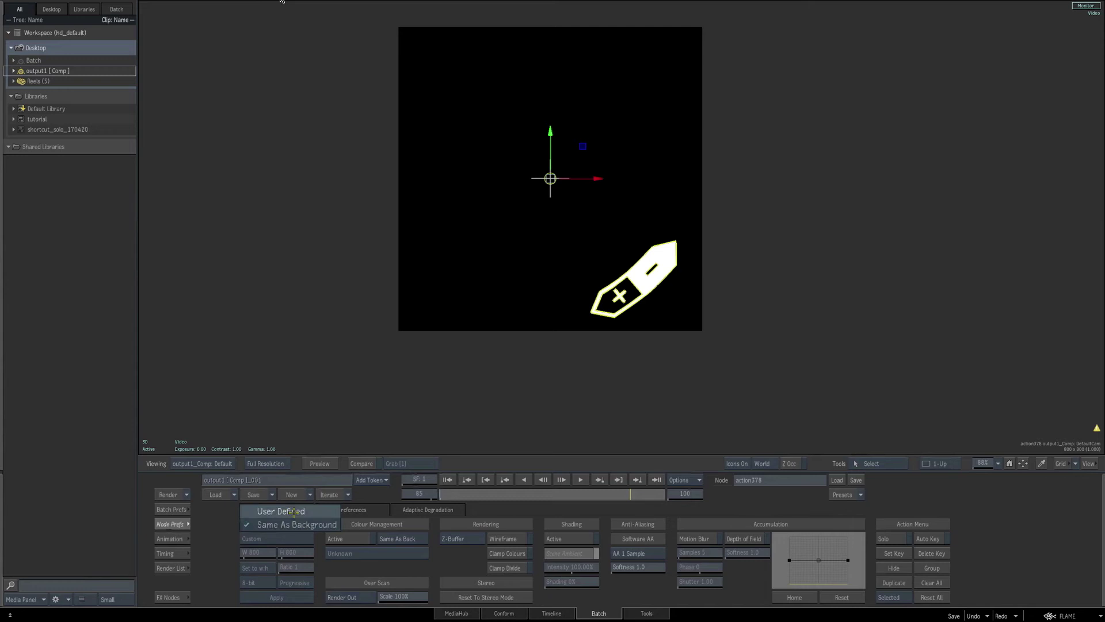
{"action": "left_click", "coordinate": [294, 511]}
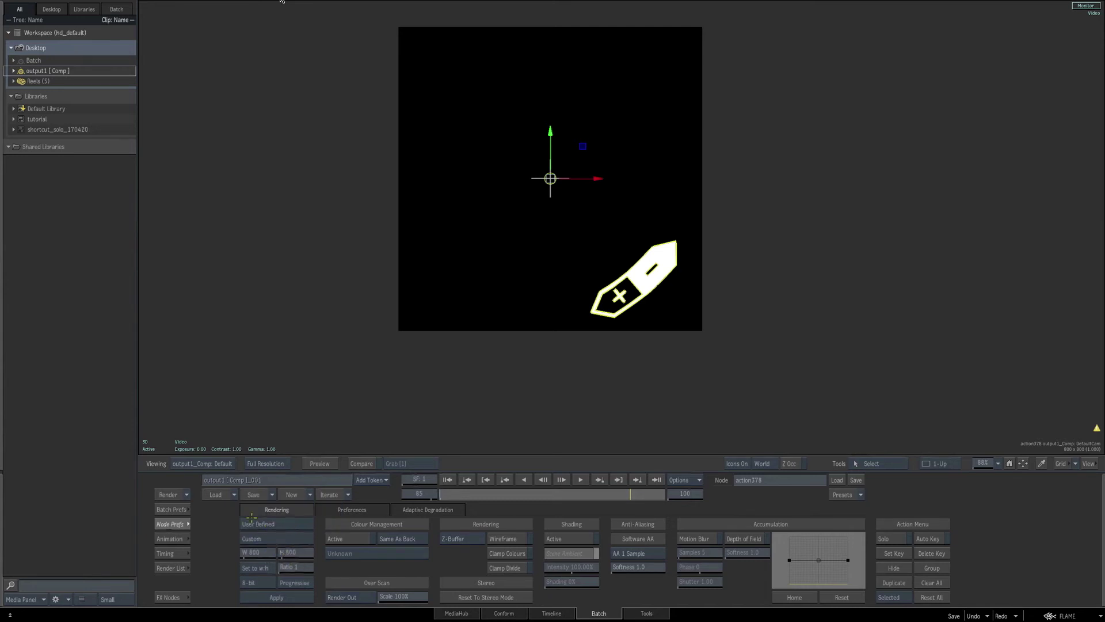
{"action": "left_click", "coordinate": [176, 525]}
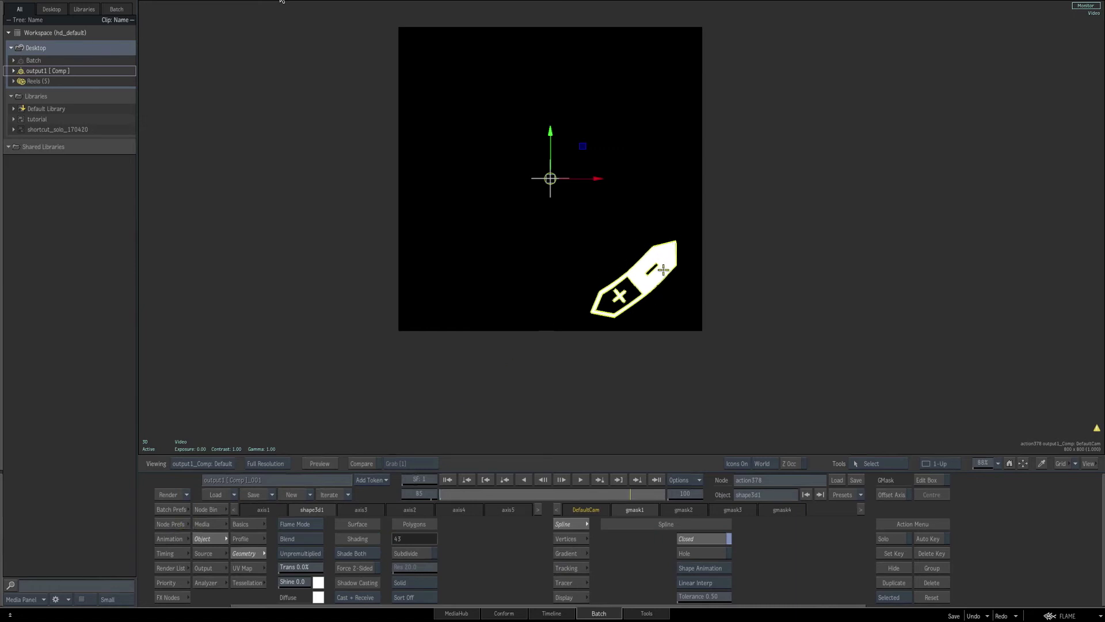
Add a point to the icon's outer outline, gmask1, on the upper edge beside the plus end.
{"action": "left_click_drag", "start_coordinate": [806, 359], "coordinate": [784, 292]}
{"action": "left_click_drag", "start_coordinate": [984, 463], "coordinate": [1065, 374]}
{"action": "left_click_drag", "start_coordinate": [646, 204], "coordinate": [778, 251]}
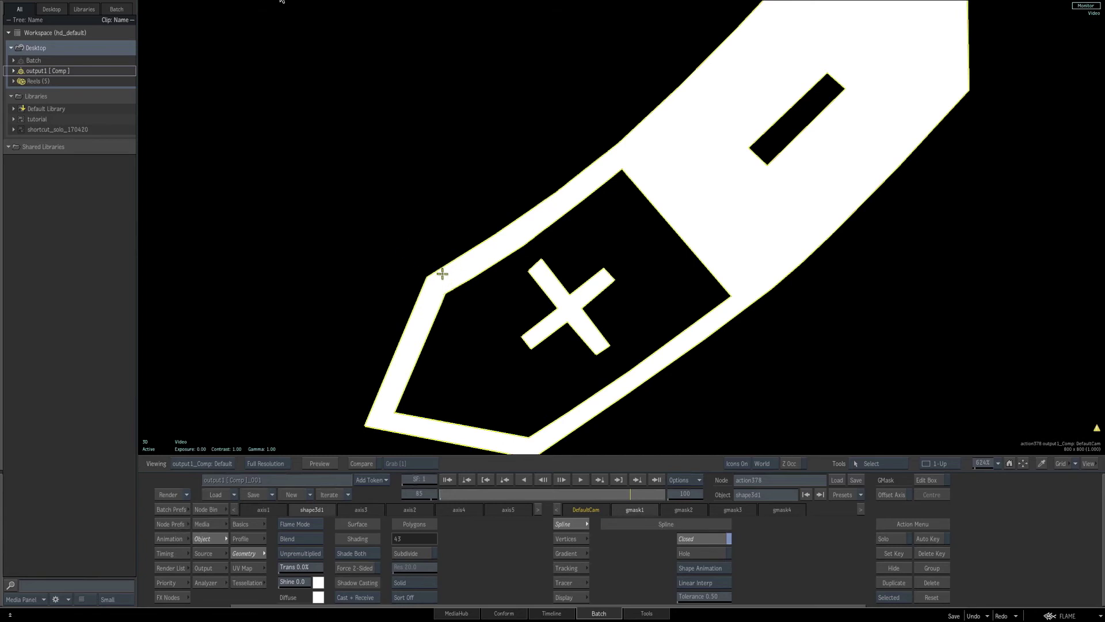
{"action": "key", "text": "a"}
{"action": "left_click", "coordinate": [466, 251]}
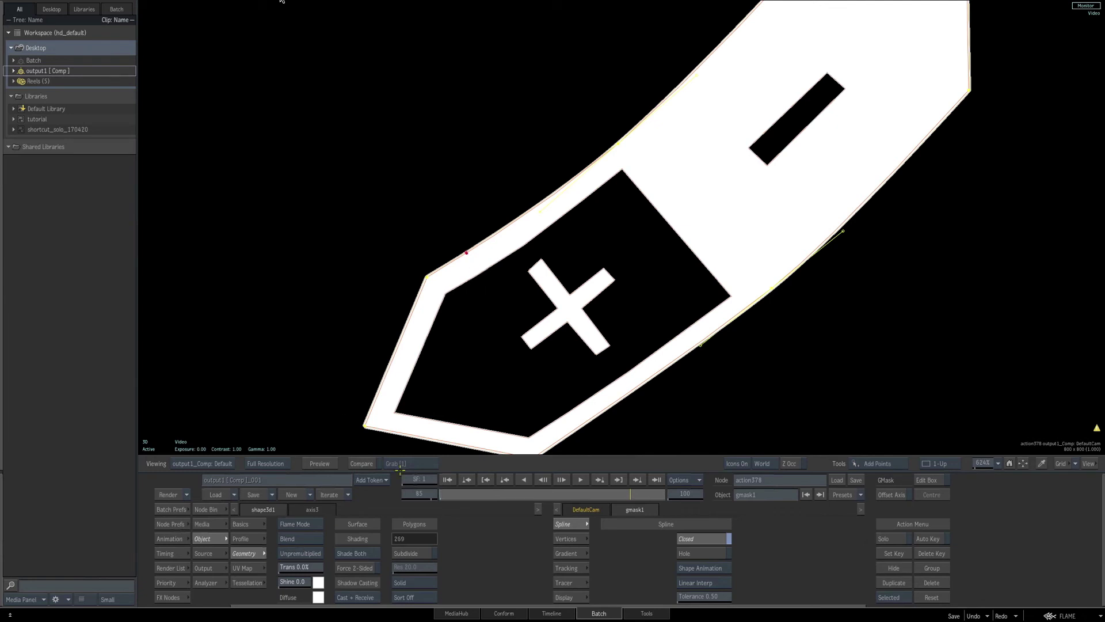
{"action": "key", "text": "Tab"}
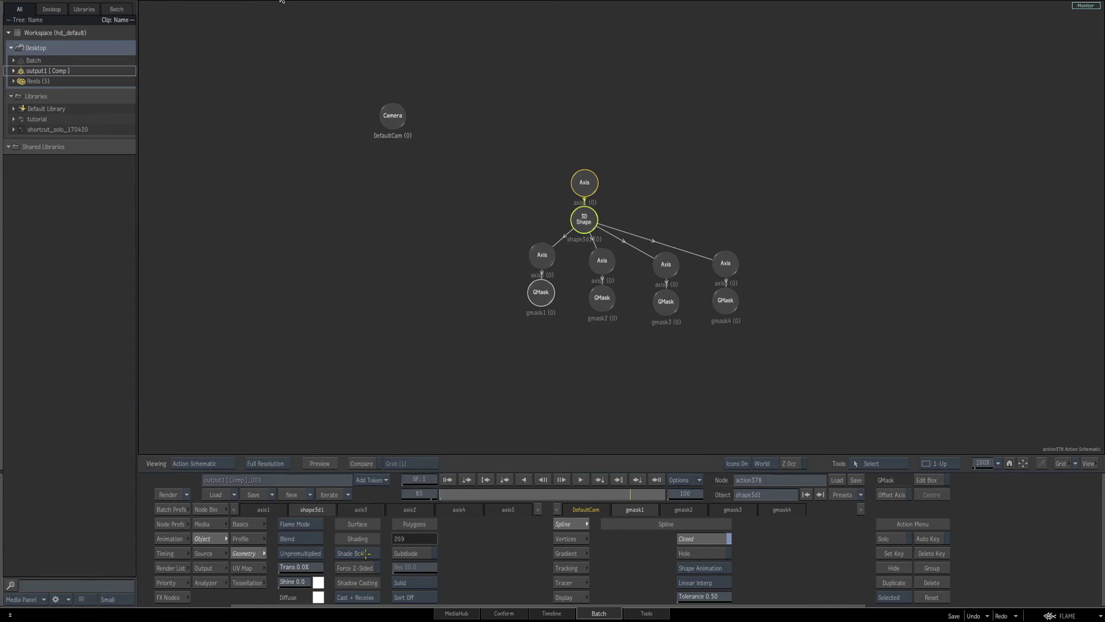
{"action": "key", "text": "Tab"}
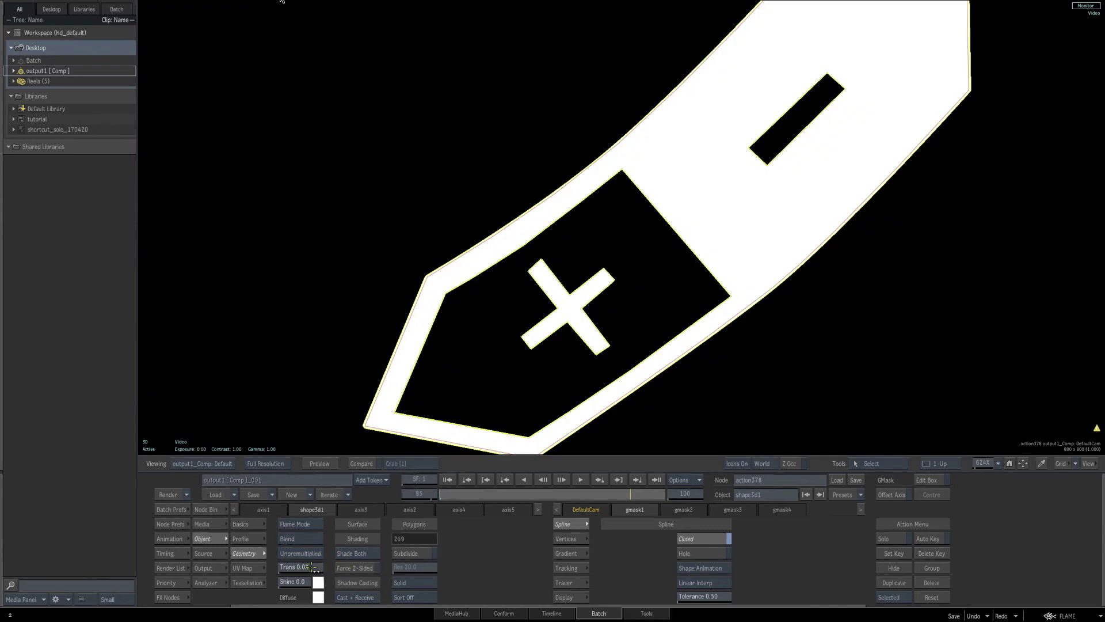
Set the GMask transparency of the icon's 3D shape, shape3d1, to For 3D Shape Only.
{"action": "left_click", "coordinate": [247, 524]}
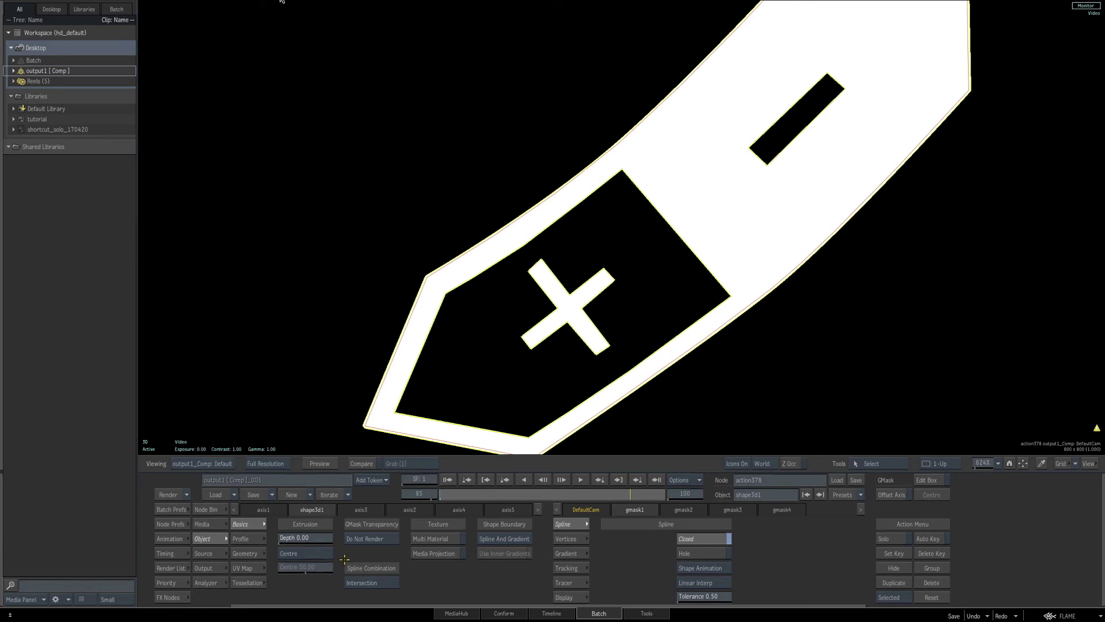
{"action": "left_click", "coordinate": [383, 540]}
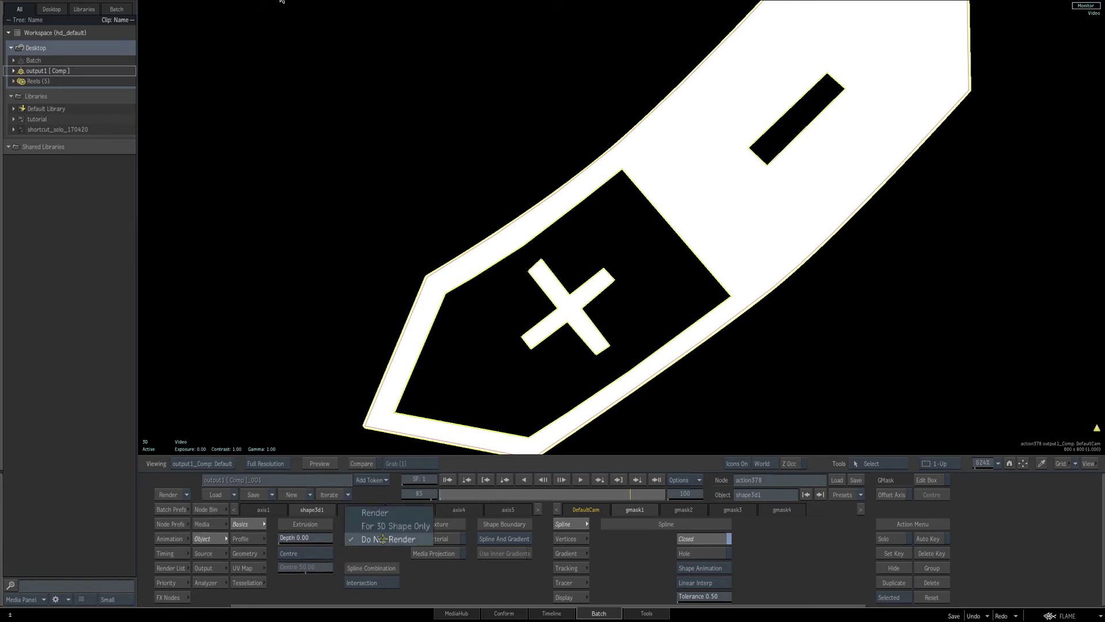
{"action": "left_click", "coordinate": [384, 526]}
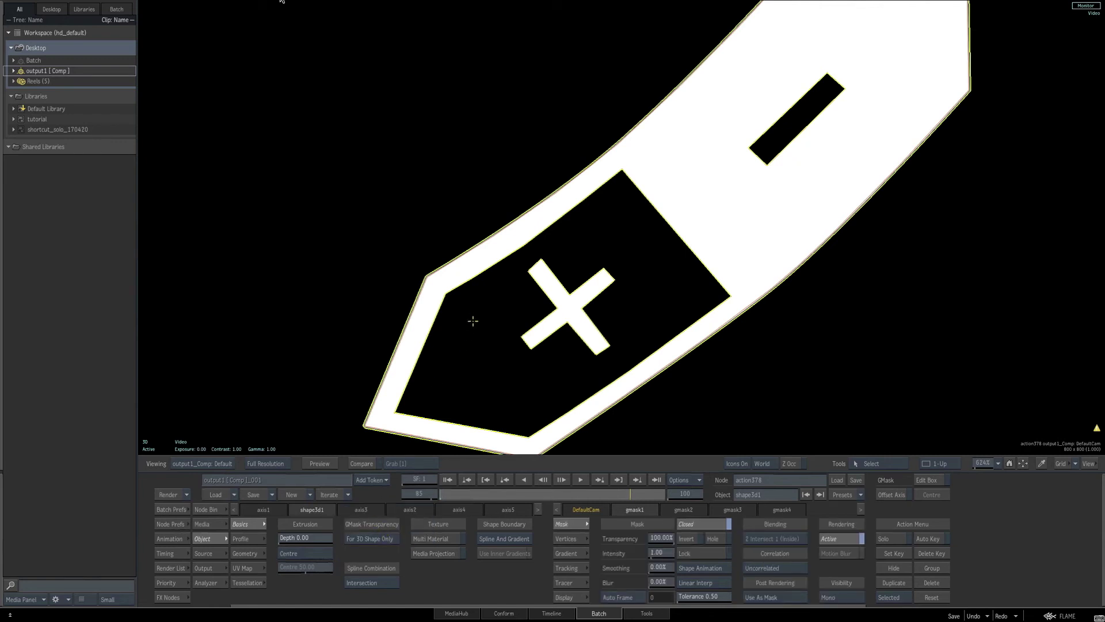
{"action": "key", "text": "alt+i"}
{"action": "key", "text": "alt+i"}
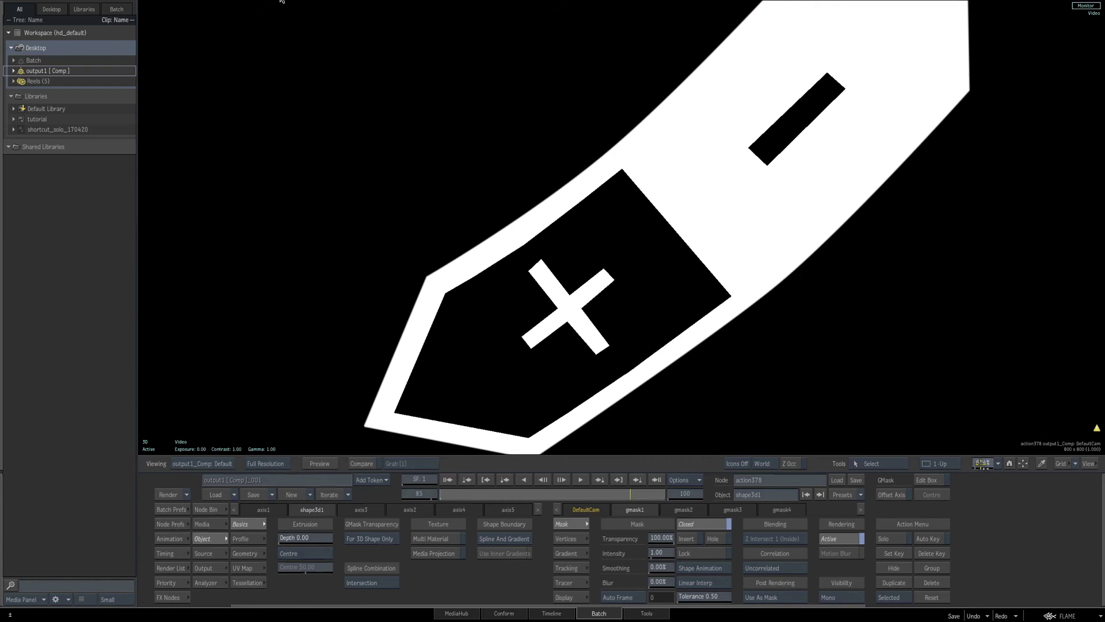
Add a point to the inner cutout's spline, gmask2, along its upper curved edge.
{"action": "left_click_drag", "start_coordinate": [983, 463], "coordinate": [1085, 380]}
{"action": "left_click_drag", "start_coordinate": [517, 275], "coordinate": [720, 202]}
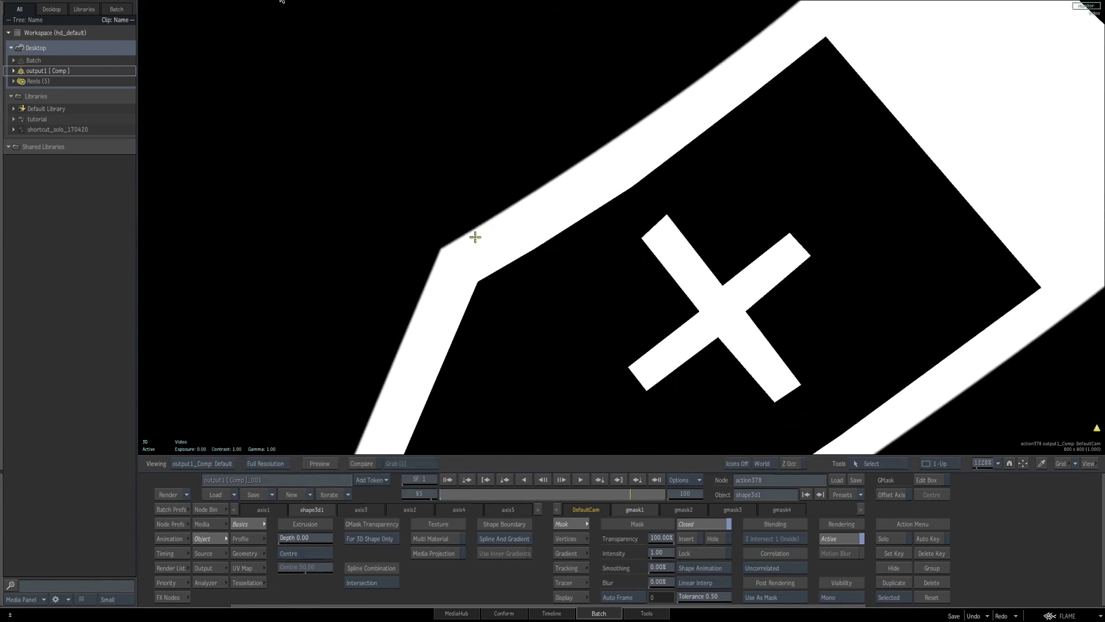
{"action": "key", "text": "alt+i"}
{"action": "left_click", "coordinate": [570, 236]}
{"action": "key", "text": "a"}
{"action": "left_click", "coordinate": [560, 232]}
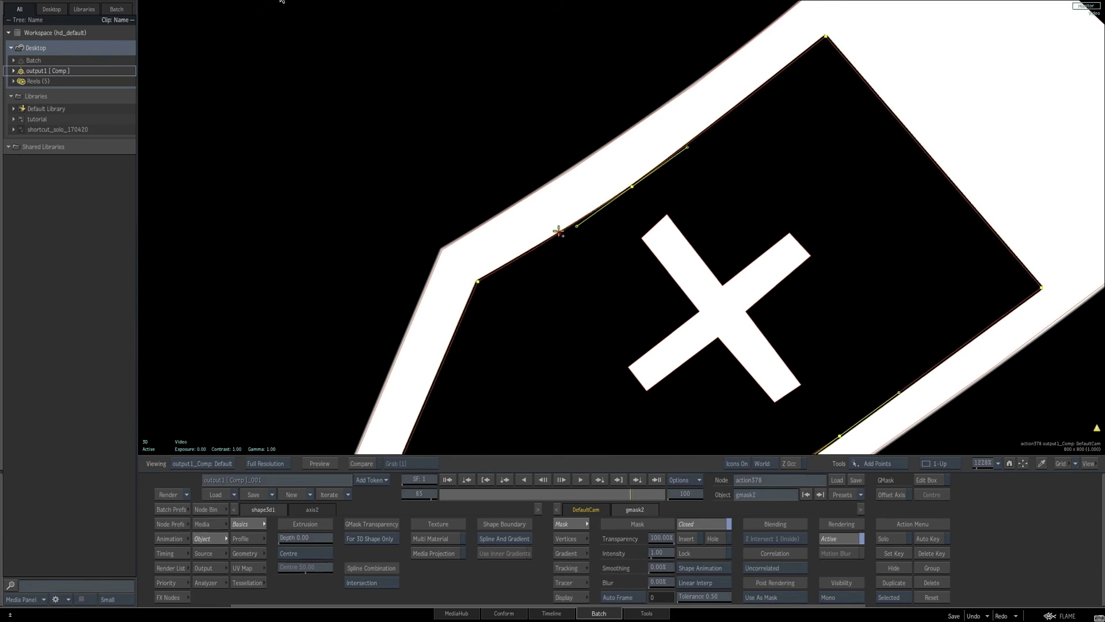
{"action": "left_click", "coordinate": [559, 232]}
Add a point to the plus sign's spline, gmask4, and hide the icons to check the whole shape.
{"action": "key", "text": "a"}
{"action": "left_click", "coordinate": [656, 257]}
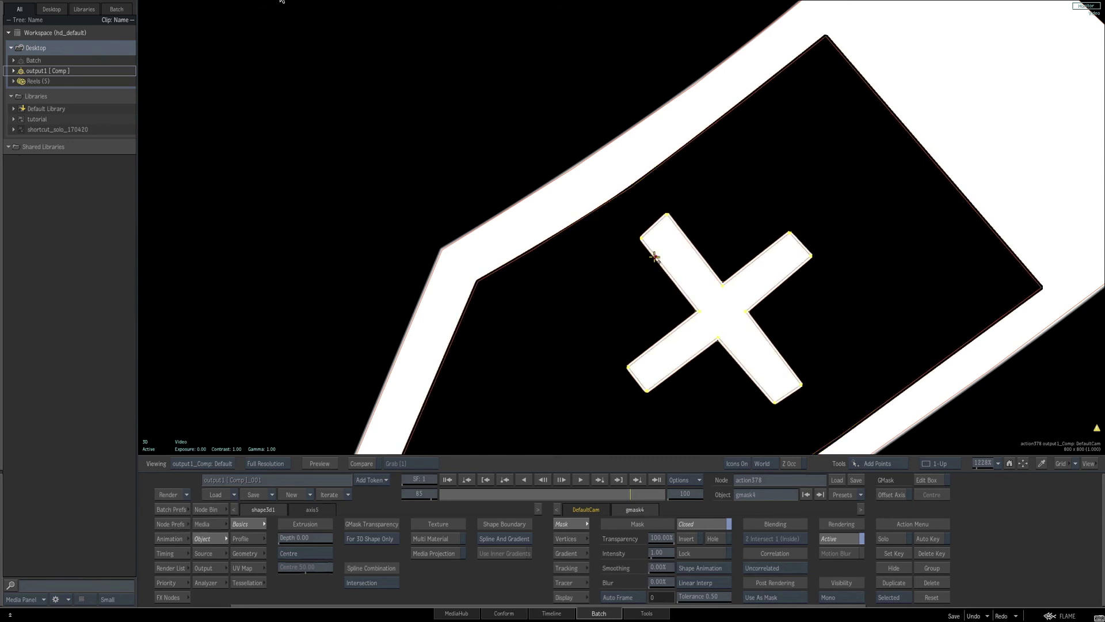
{"action": "left_click", "coordinate": [655, 256]}
{"action": "left_click_drag", "start_coordinate": [988, 463], "coordinate": [820, 431]}
{"action": "scroll", "coordinate": [821, 431], "scroll_direction": "down", "scroll_amount": 3}
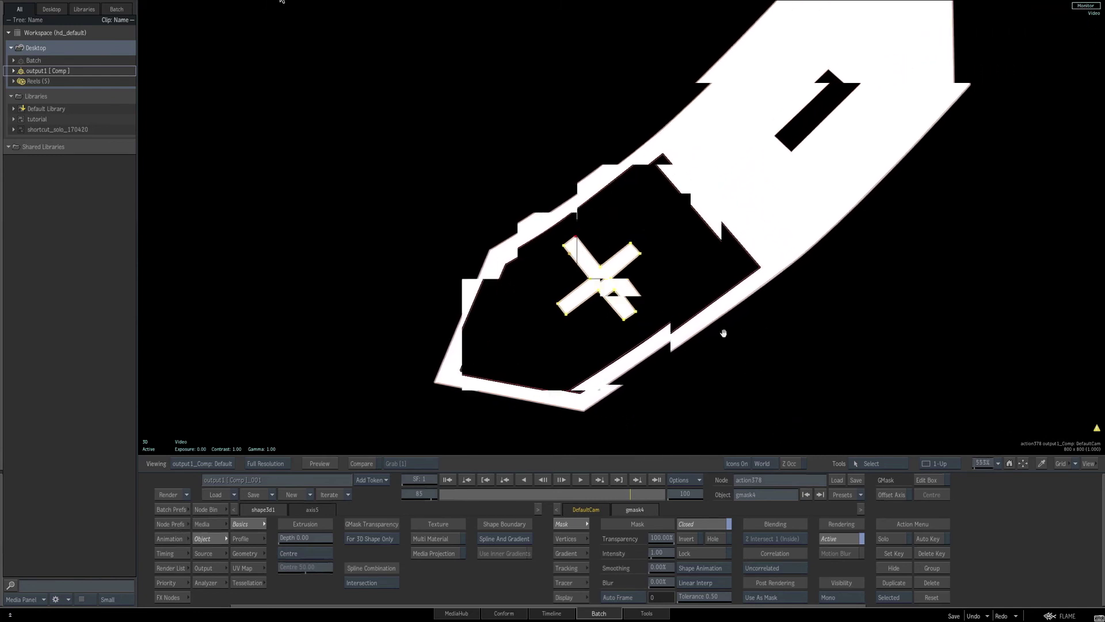
{"action": "key", "text": "shift+i"}
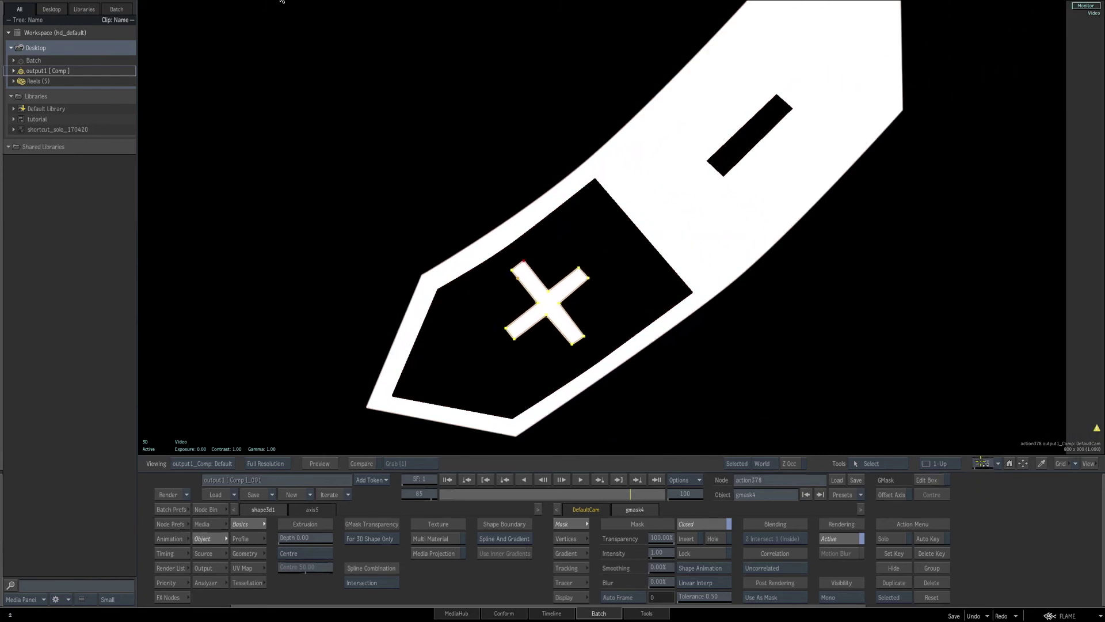
{"action": "left_click_drag", "start_coordinate": [984, 463], "coordinate": [834, 452]}
{"action": "left_click_drag", "start_coordinate": [798, 298], "coordinate": [823, 391]}
{"action": "key", "text": "shift+i"}
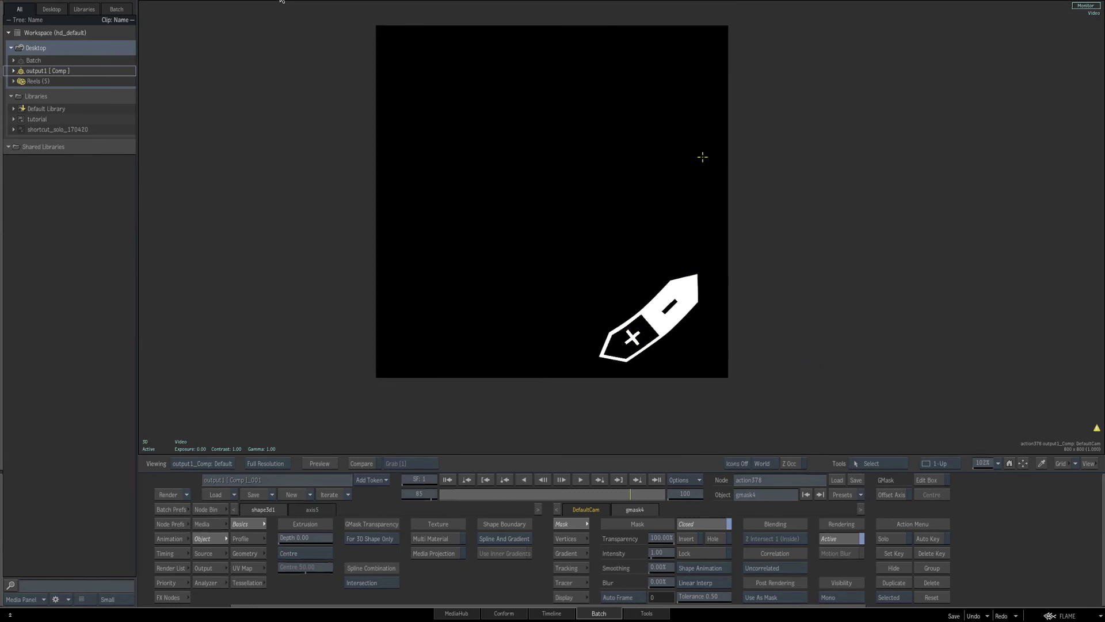
Add a media layer to the watch Action node, action209, and connect action378's output to its matte input.
{"action": "key", "text": "Escape"}
{"action": "left_click_drag", "start_coordinate": [547, 339], "coordinate": [536, 333]}
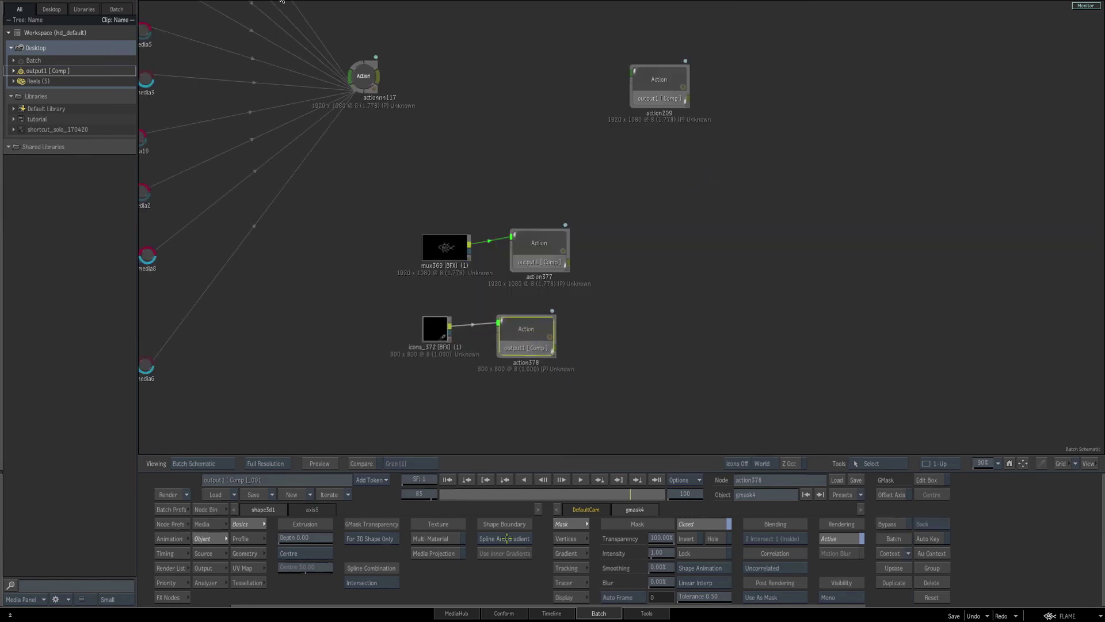
{"action": "left_click_drag", "start_coordinate": [648, 88], "coordinate": [682, 95]}
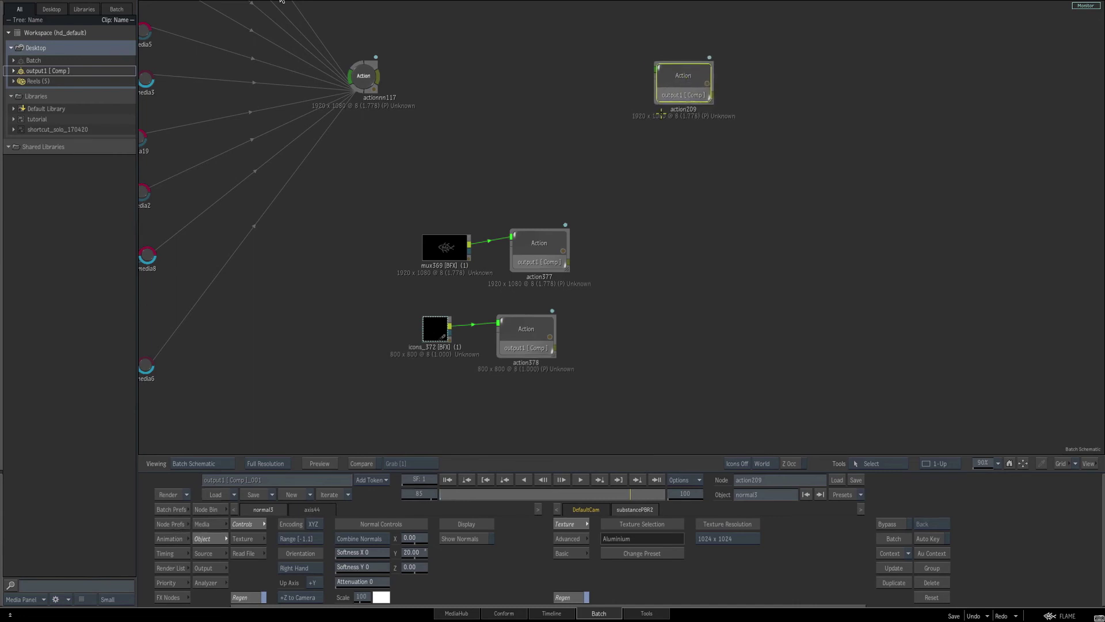
{"action": "key", "text": "n"}
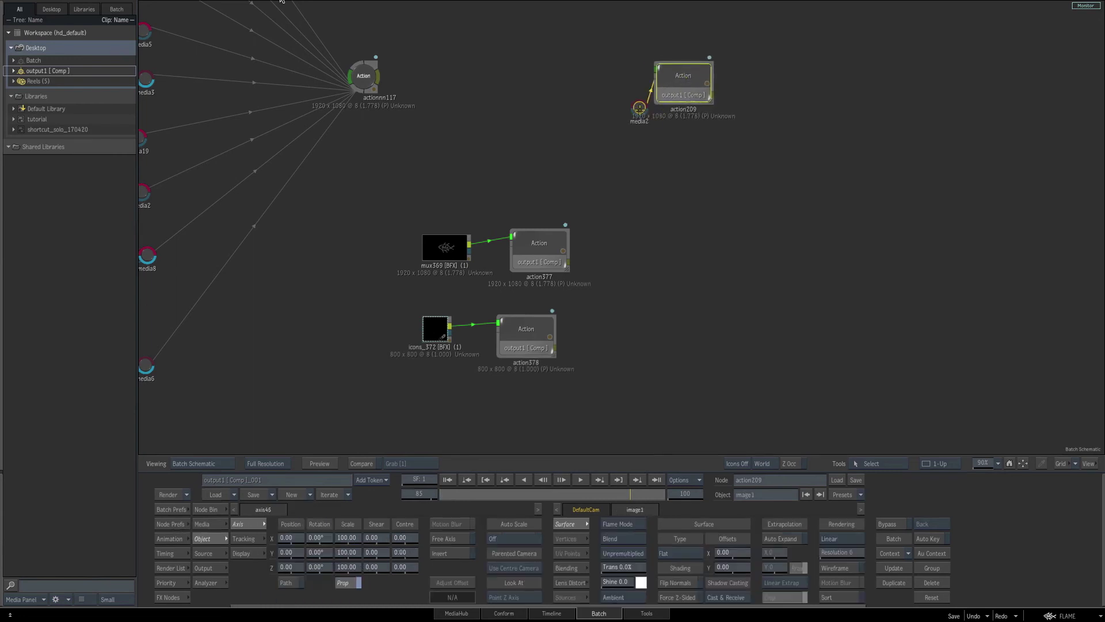
{"action": "left_click_drag", "start_coordinate": [639, 108], "coordinate": [621, 340]}
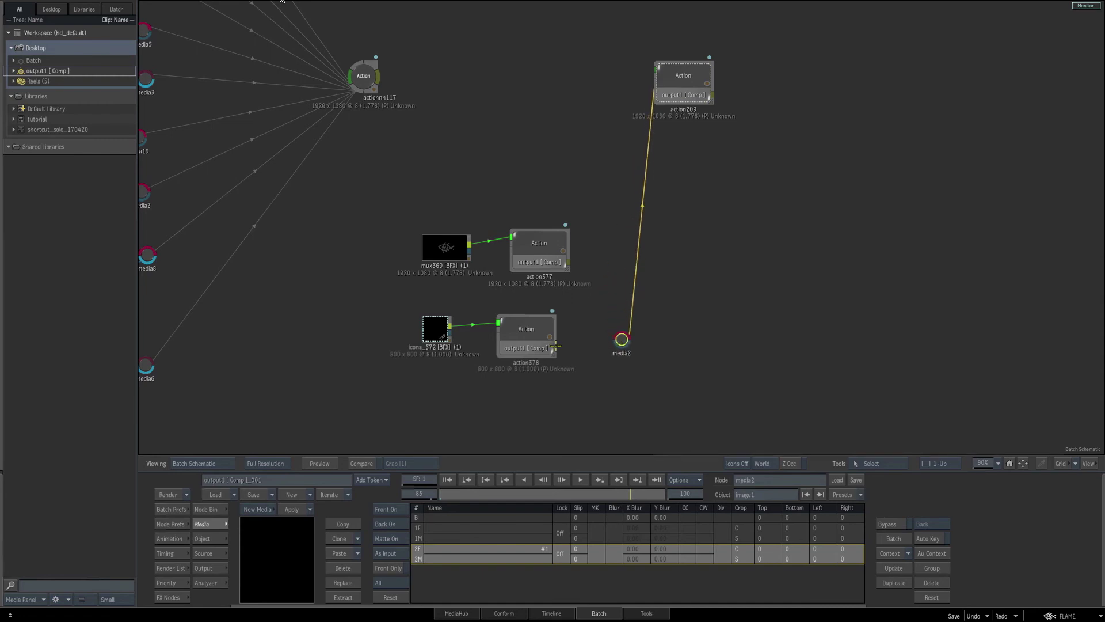
{"action": "left_click_drag", "start_coordinate": [556, 346], "coordinate": [623, 347]}
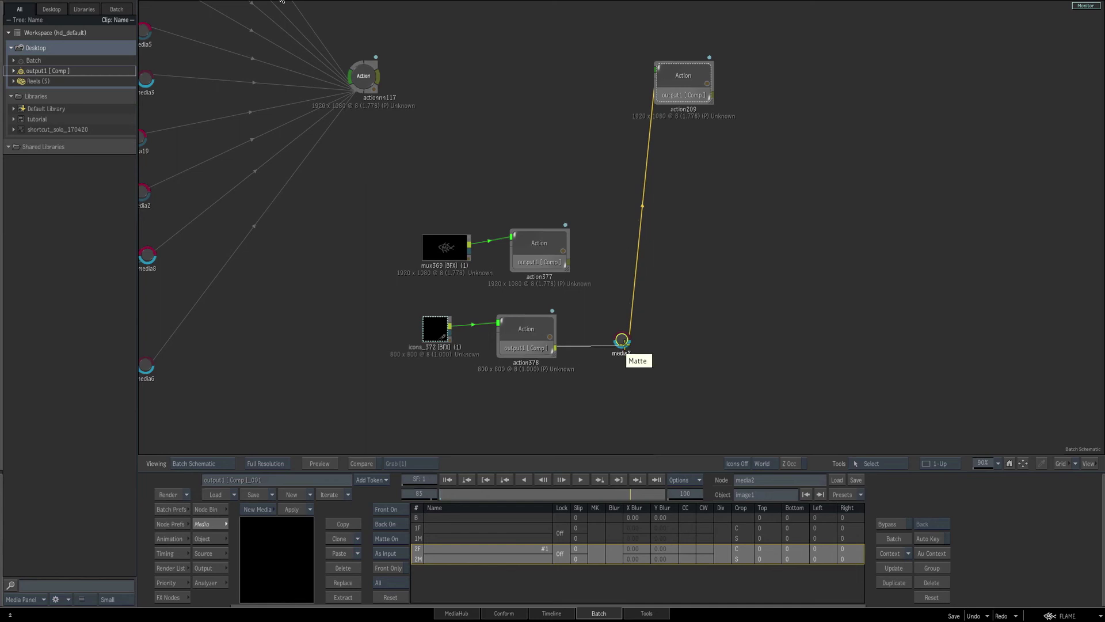
{"action": "left_click", "coordinate": [680, 102]}
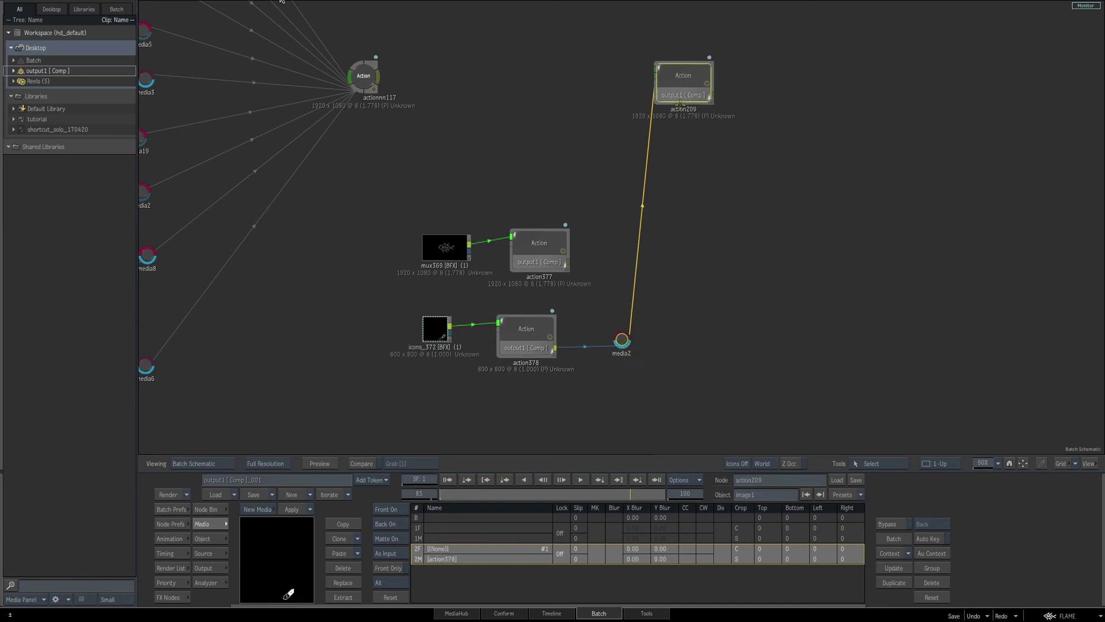
Open action209 and parent the new icon image's axis to the dial's main axis, axis1.
{"action": "key", "text": "F4"}
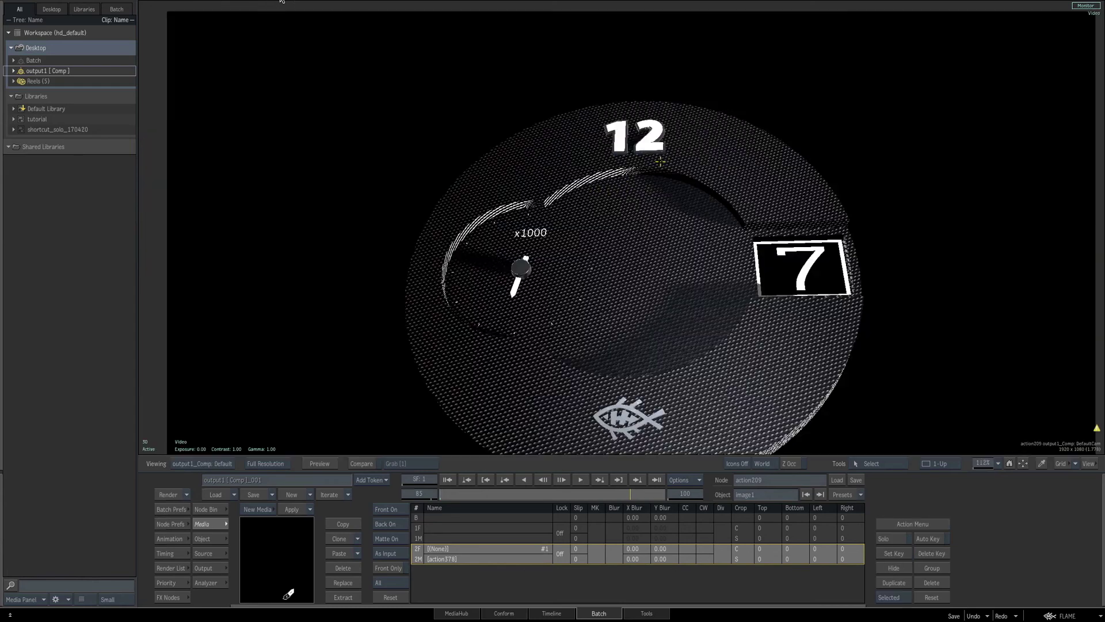
{"action": "key", "text": "Escape"}
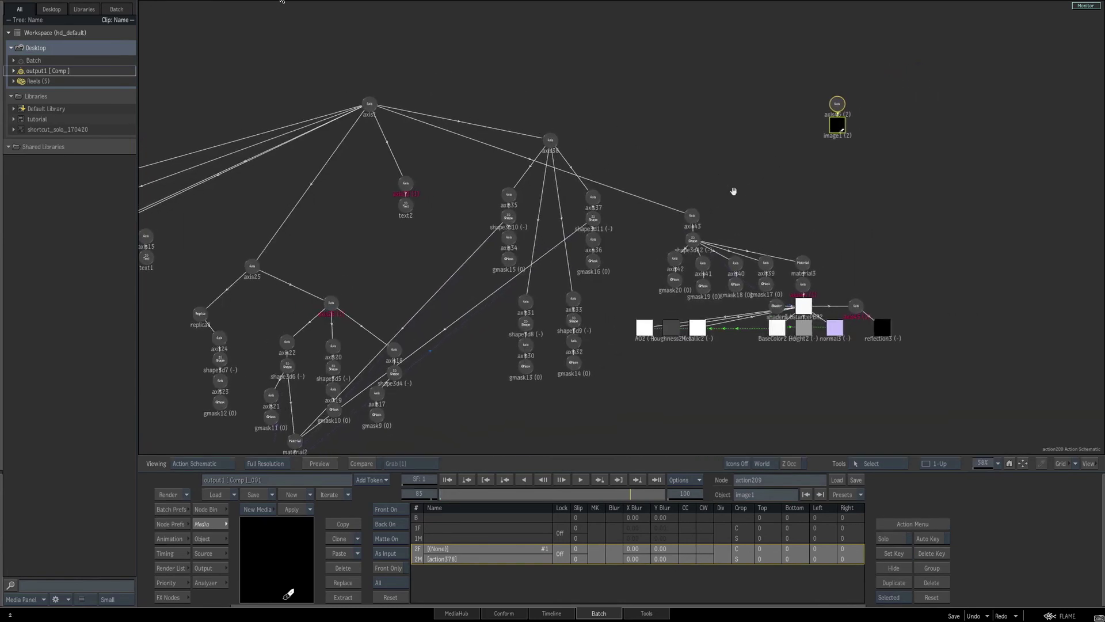
{"action": "left_click_drag", "start_coordinate": [837, 104], "coordinate": [630, 85]}
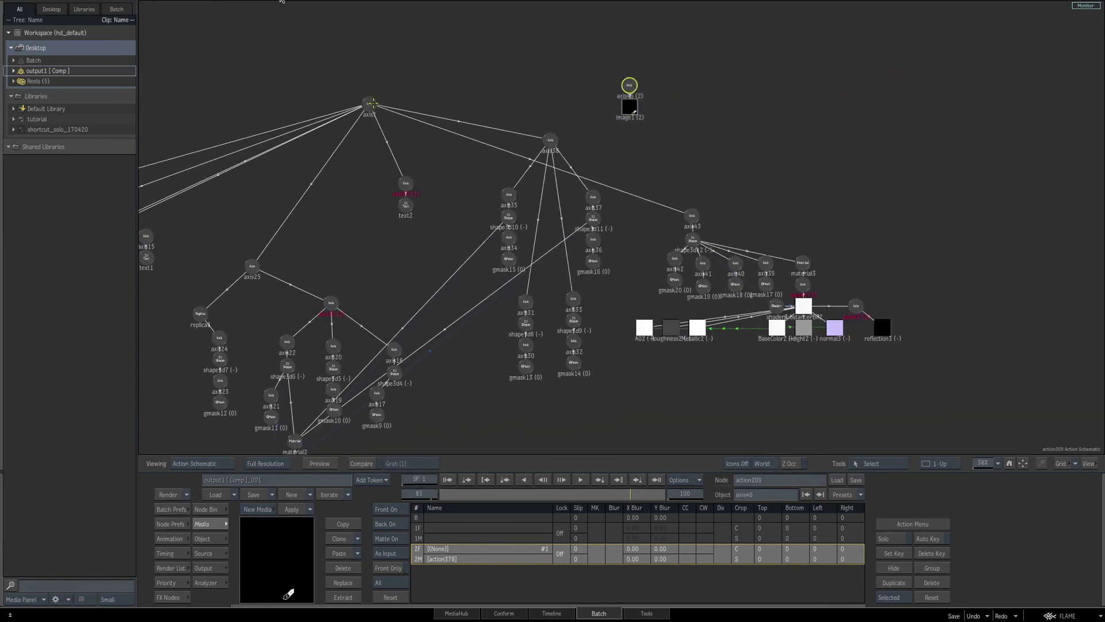
{"action": "left_click_drag", "start_coordinate": [373, 103], "coordinate": [719, 95]}
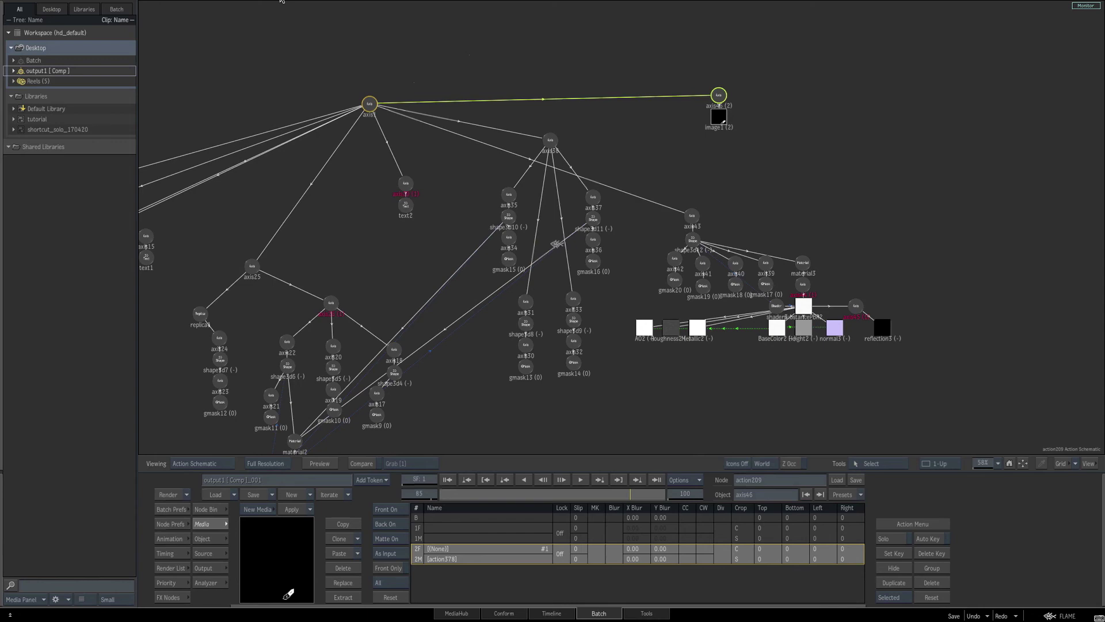
{"action": "key", "text": "F4"}
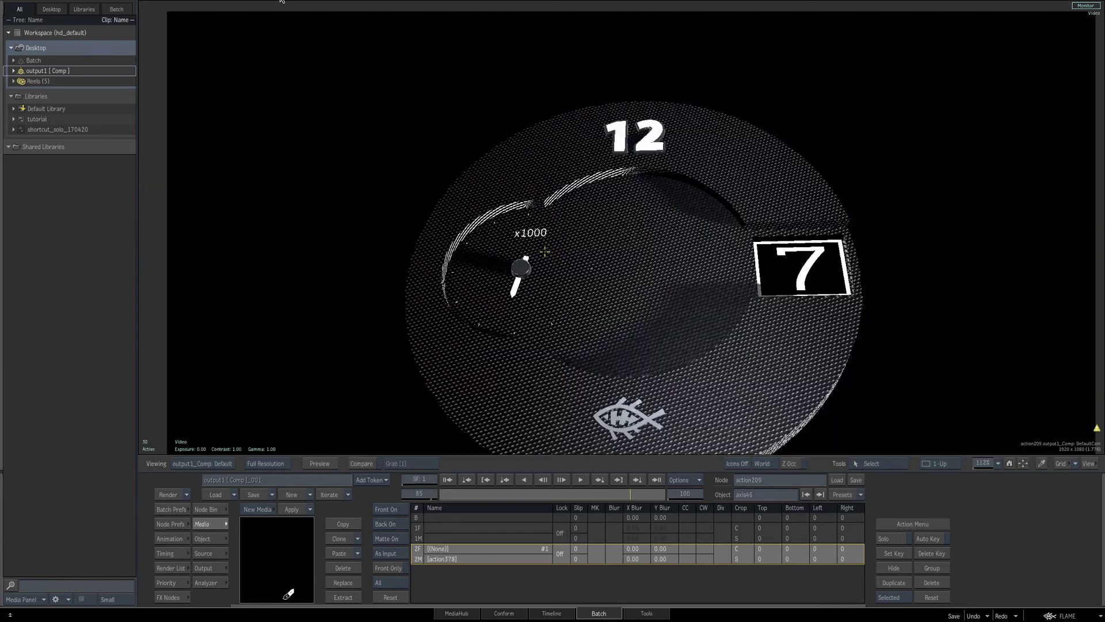
Set the icon's axis to scale 41, Z rotation 104°, X position -115 and Z position 13.
{"action": "left_click", "coordinate": [202, 538]}
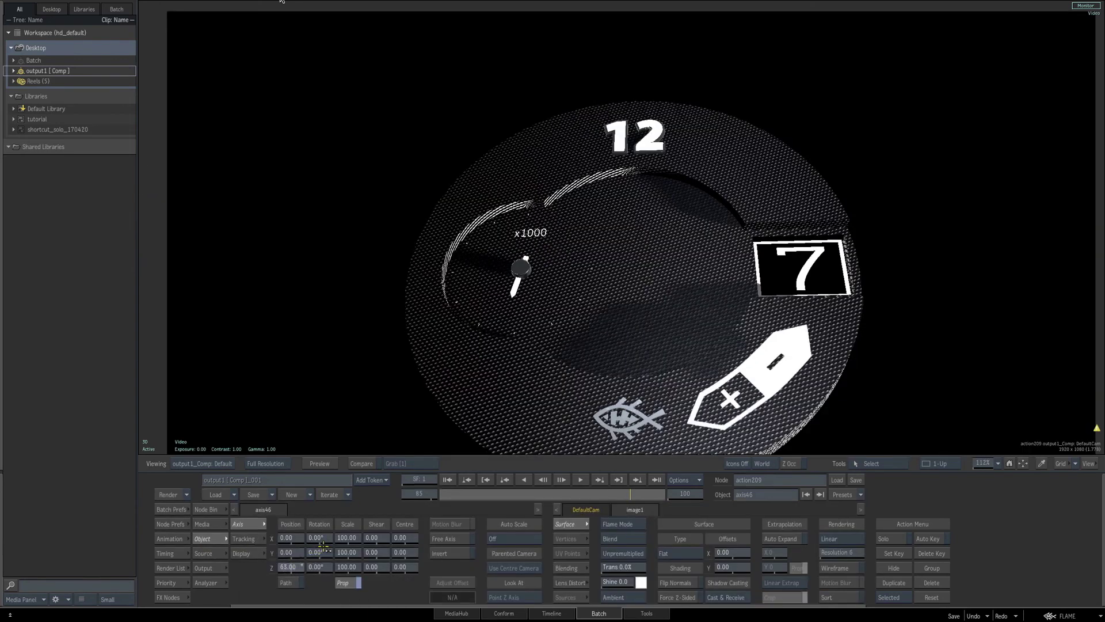
{"action": "left_click_drag", "start_coordinate": [323, 546], "coordinate": [344, 514]}
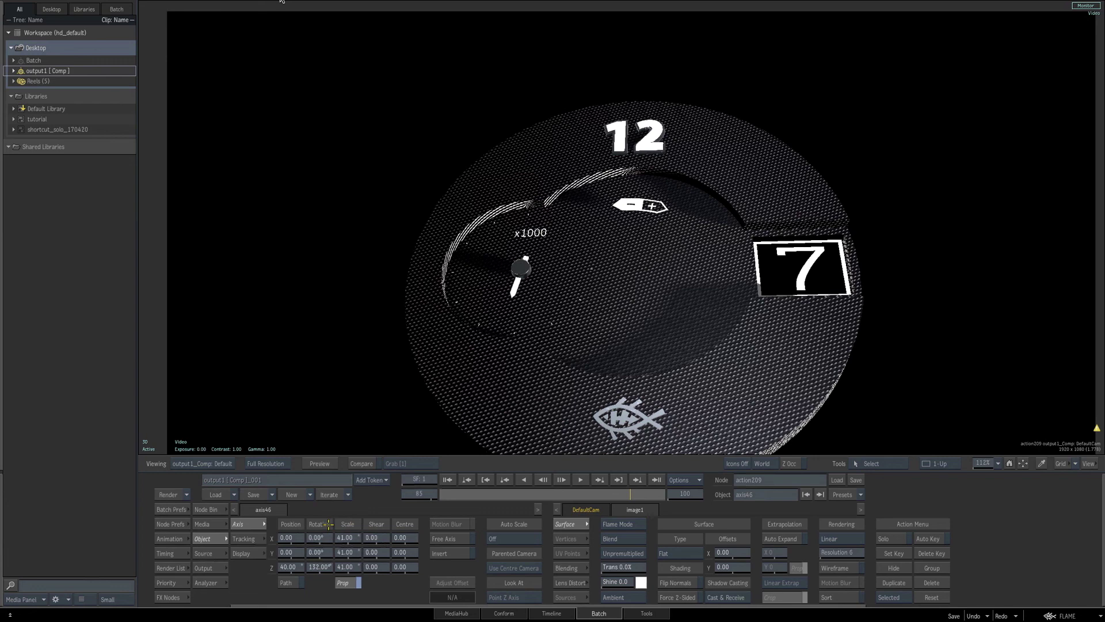
{"action": "key", "text": "shift+i"}
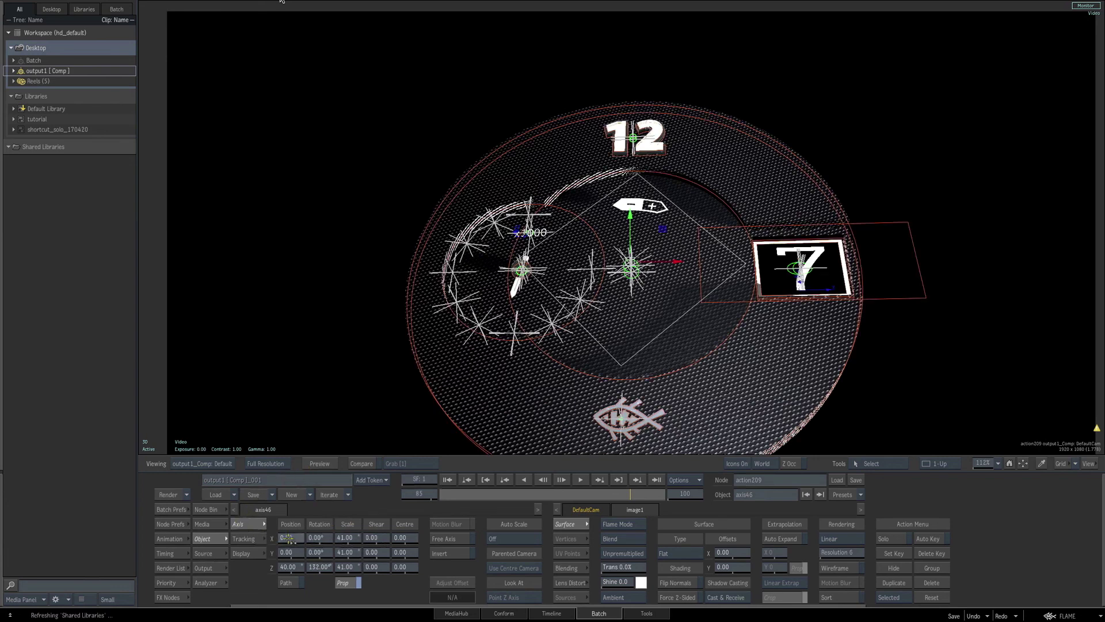
{"action": "left_click_drag", "start_coordinate": [288, 538], "coordinate": [304, 570]}
{"action": "key", "text": "shift+i"}
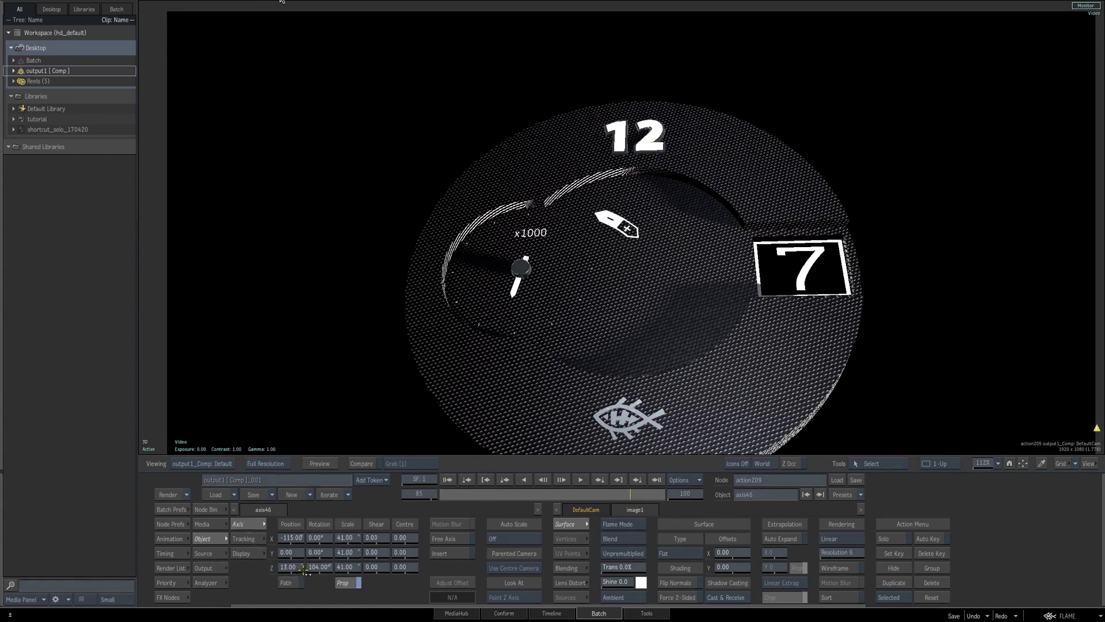
Scale the icon to 37, rotate it to 92° on Z, and move it to X -180.88, Y 26.50, Z 35.57.
{"action": "key", "text": "ctrl+i"}
{"action": "key", "text": "ctrl+i"}
{"action": "key", "text": "ctrl+i"}
{"action": "left_click_drag", "start_coordinate": [344, 538], "coordinate": [312, 575]}
{"action": "key", "text": "ctrl+i"}
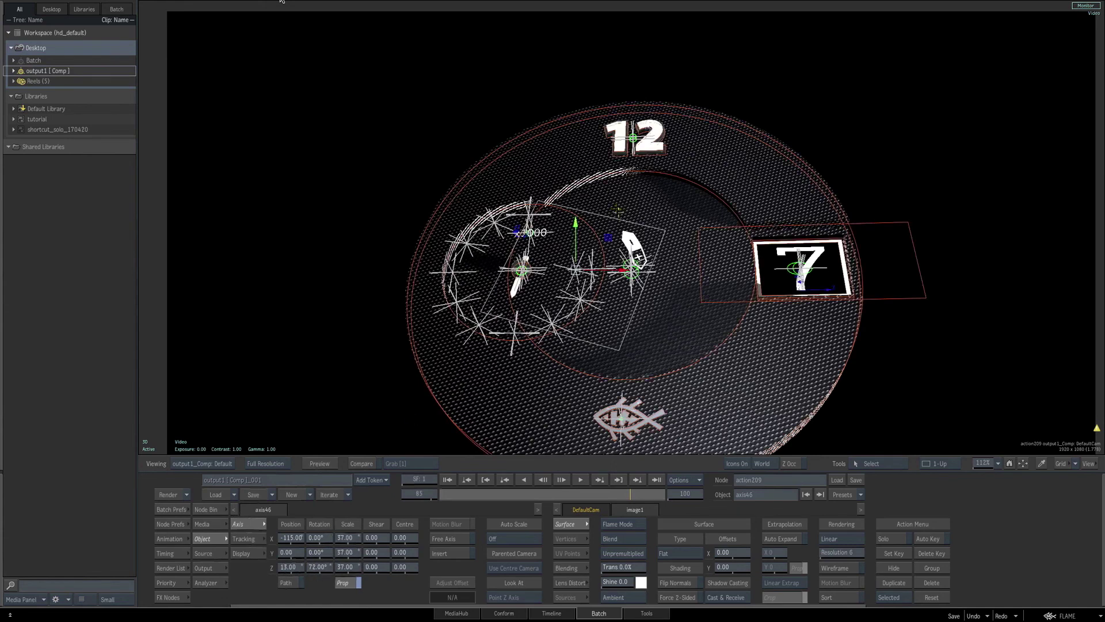
{"action": "left_click_drag", "start_coordinate": [574, 271], "coordinate": [543, 252]}
{"action": "left_click_drag", "start_coordinate": [317, 570], "coordinate": [318, 568]}
{"action": "left_click_drag", "start_coordinate": [575, 219], "coordinate": [576, 221]}
{"action": "key", "text": "ctrl+i"}
{"action": "key", "text": "ctrl+i"}
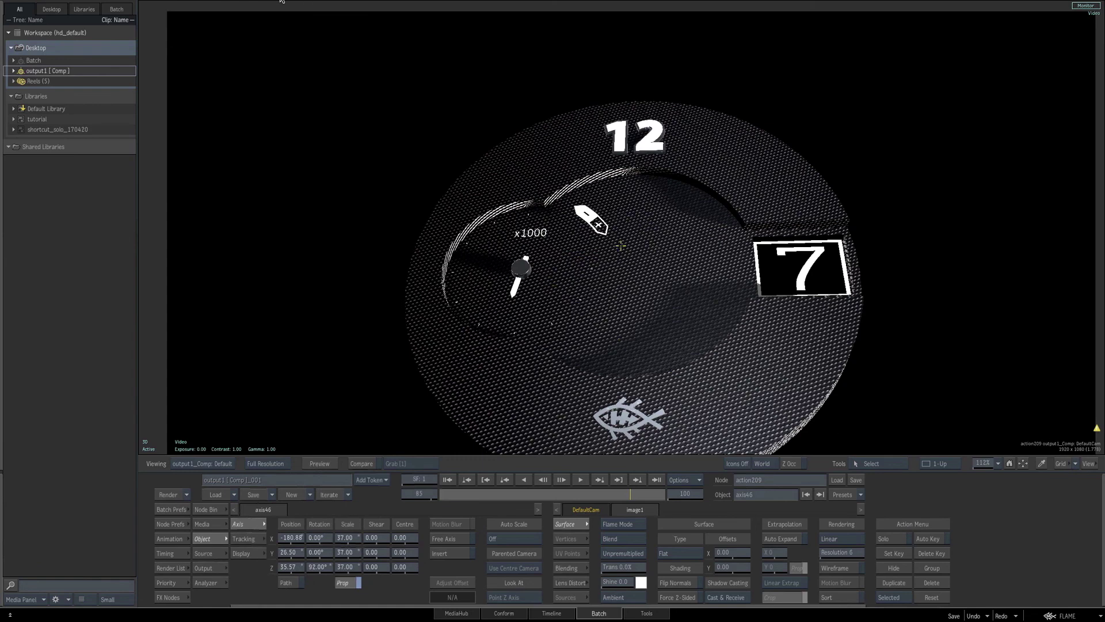
Rotate the whole watch dial with axis1 to -33° on X and -1° on Z.
{"action": "left_click_drag", "start_coordinate": [664, 237], "coordinate": [661, 180]}
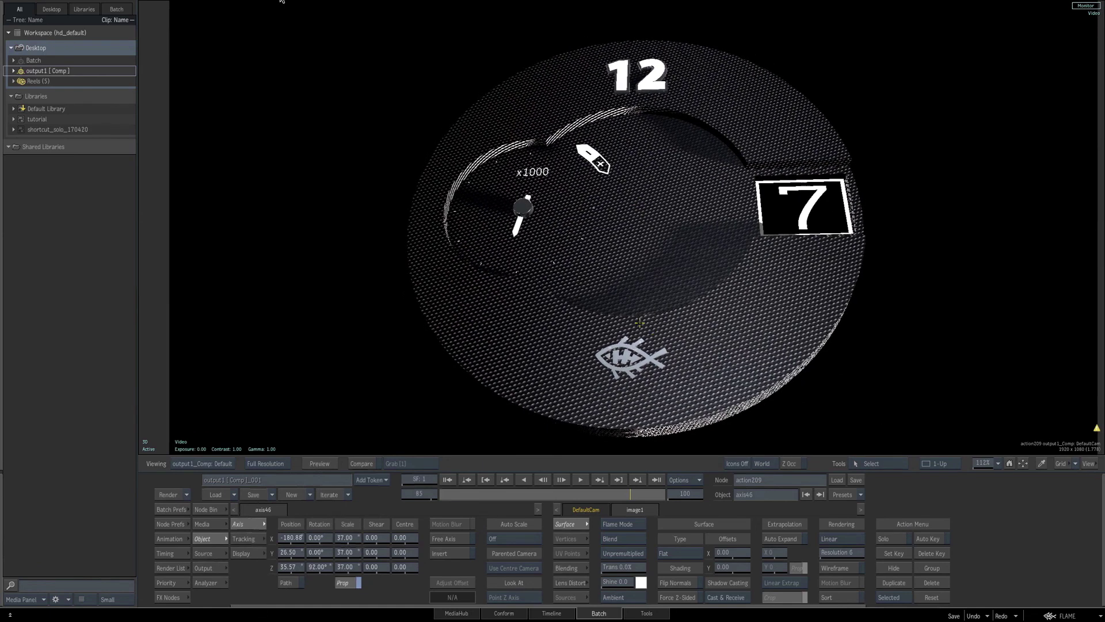
{"action": "left_click_drag", "start_coordinate": [983, 462], "coordinate": [967, 462]}
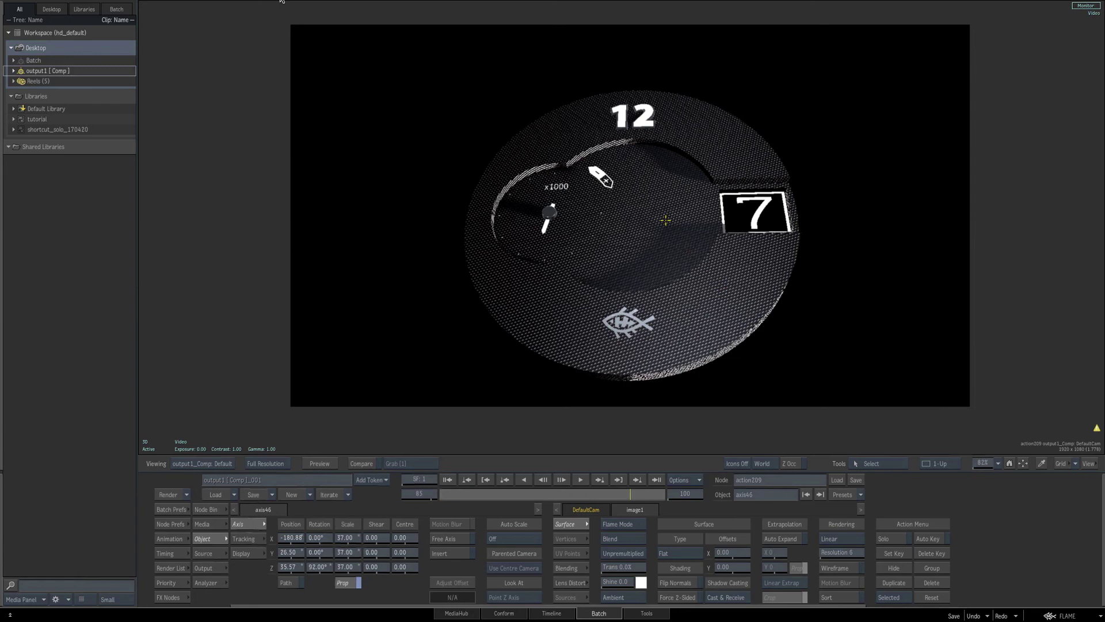
{"action": "key", "text": "F4"}
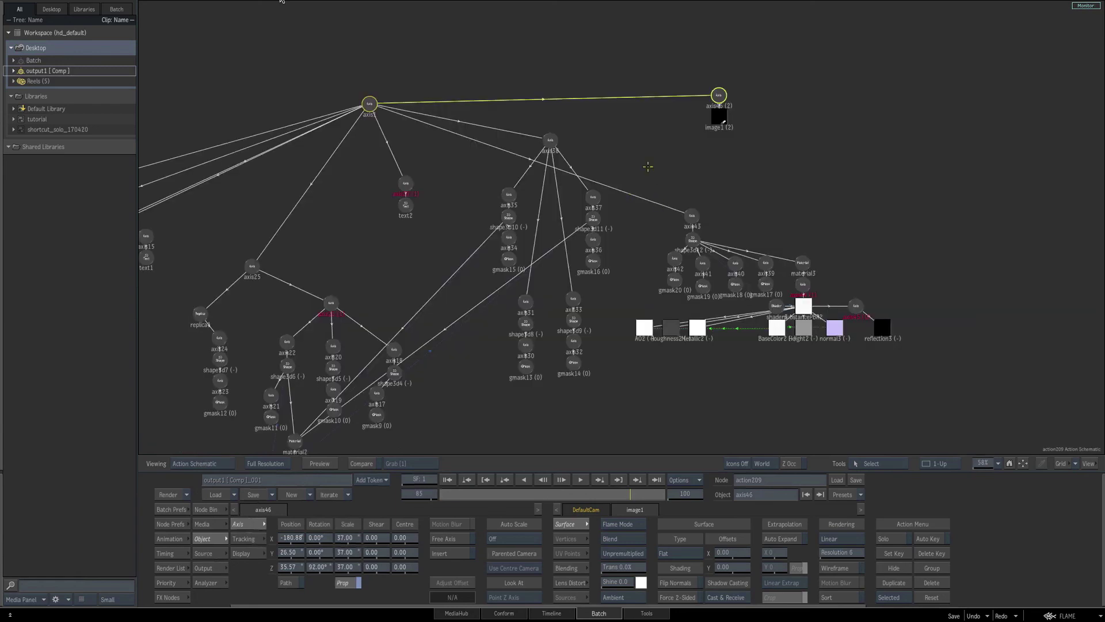
{"action": "left_click", "coordinate": [373, 109]}
{"action": "key", "text": "F4"}
{"action": "mouse_move", "coordinate": [320, 536]}
{"action": "left_mouse_down"}
{"action": "mouse_move", "coordinate": [311, 557]}
{"action": "mouse_move", "coordinate": [316, 538]}
{"action": "mouse_move", "coordinate": [321, 552]}
{"action": "left_mouse_up"}
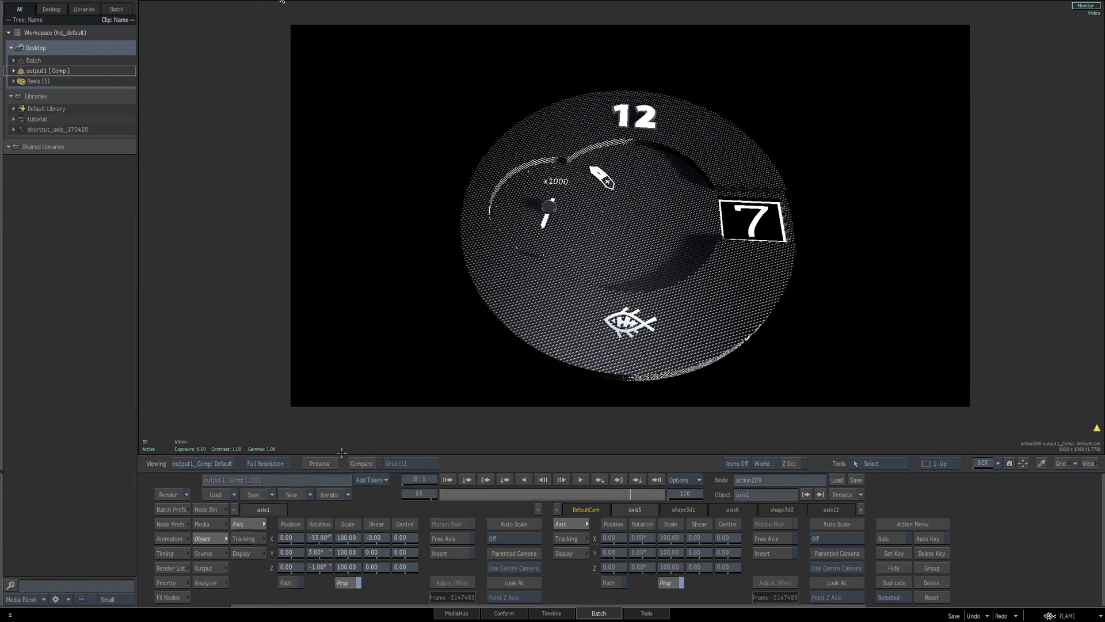